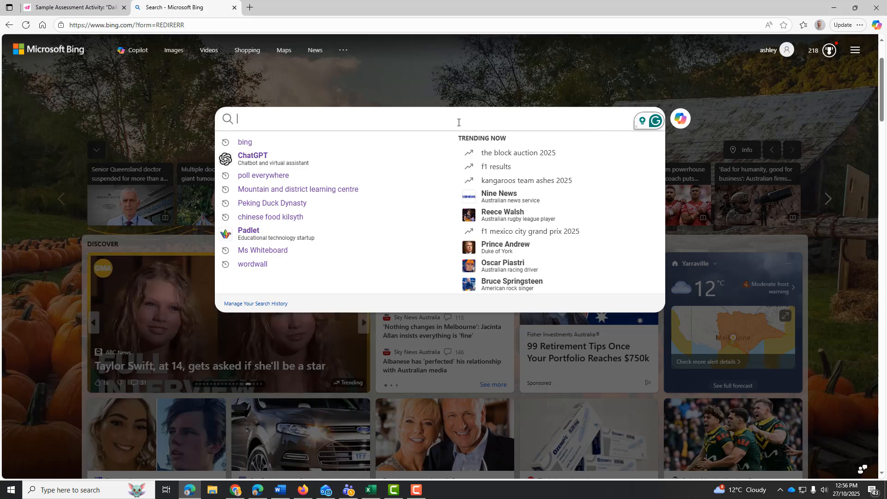
Search the web for "wayground"
text(aygro)
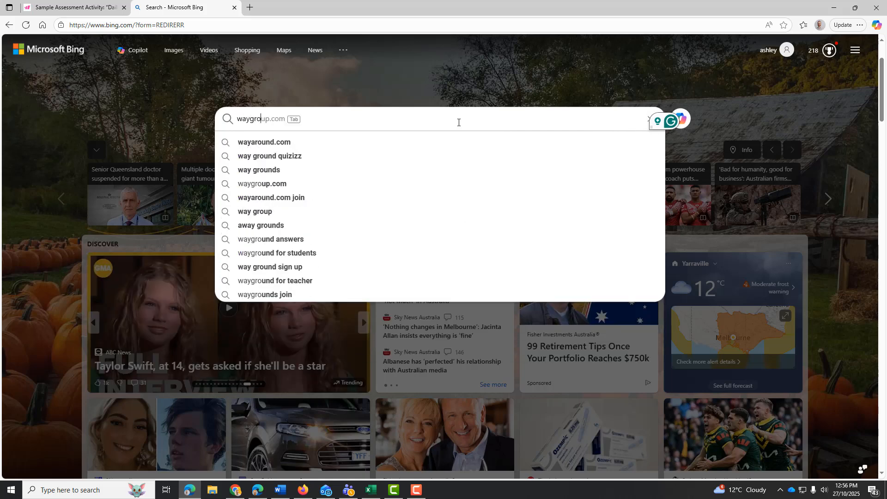
text(und)
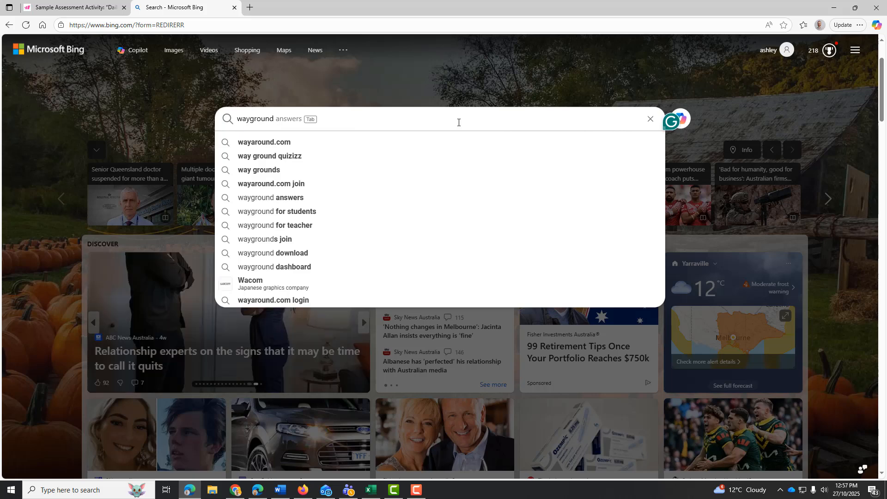
key(BackSpace)
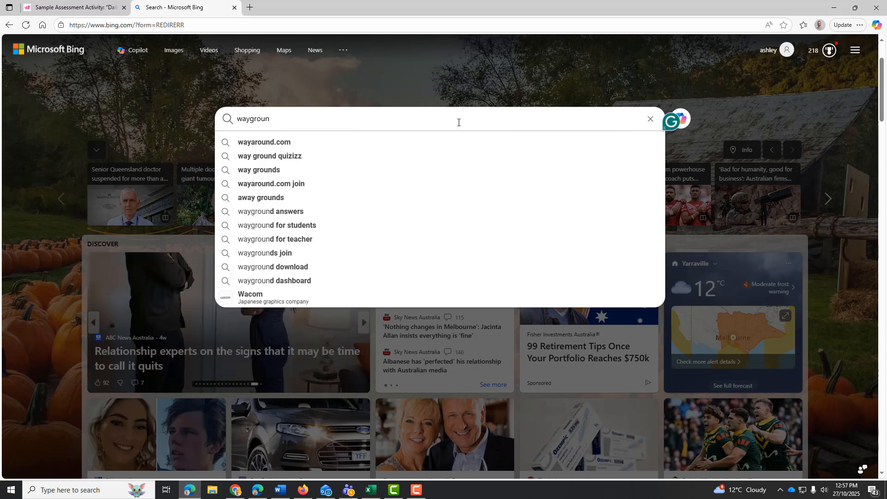
text(d)
key(Return)
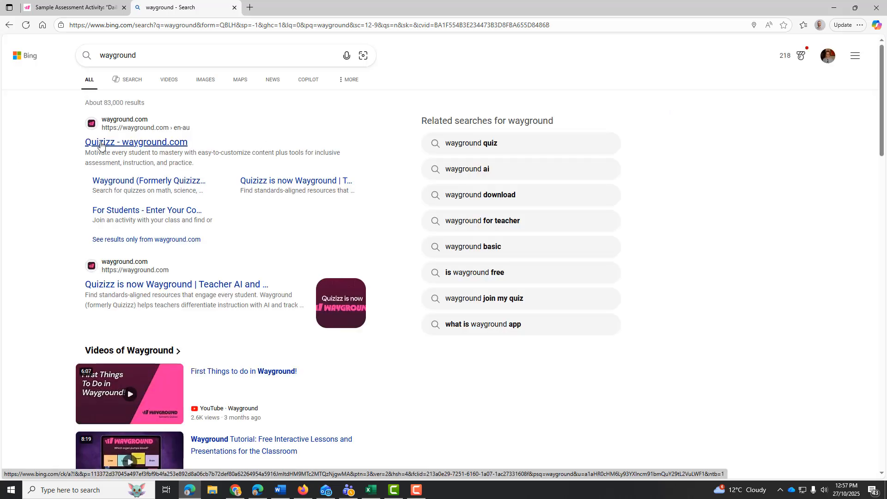
click(101, 144)
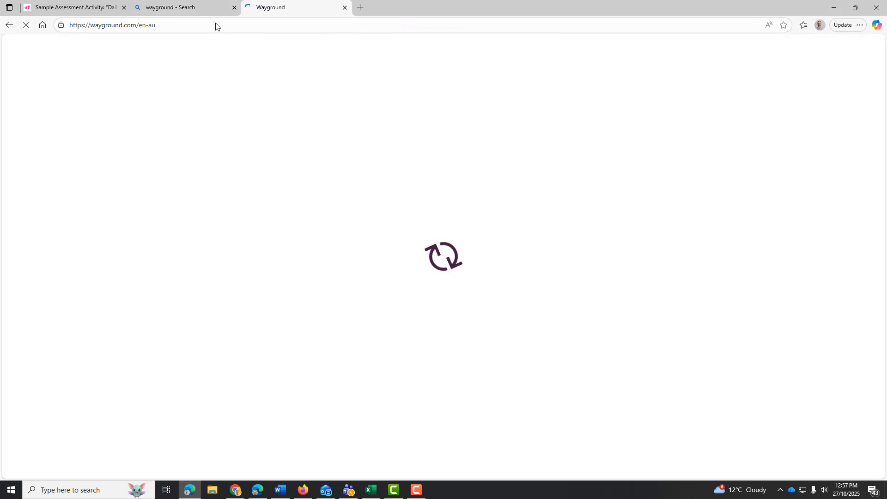
click(234, 7)
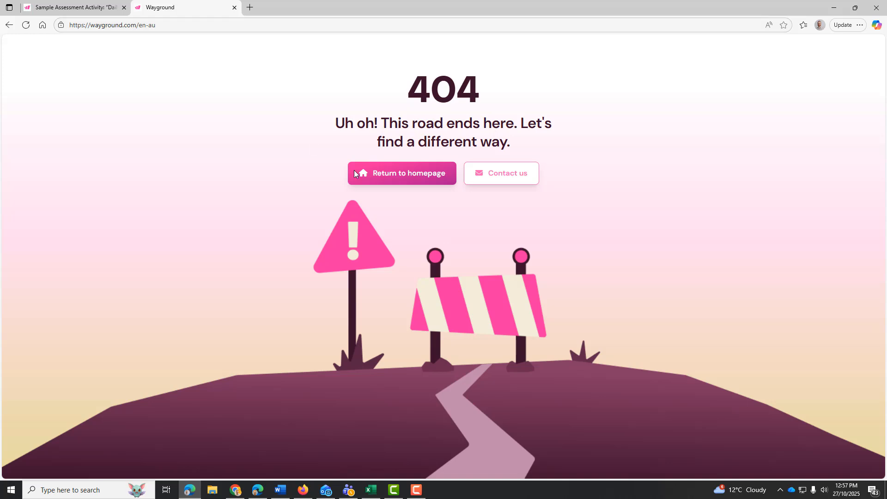
click(9, 26)
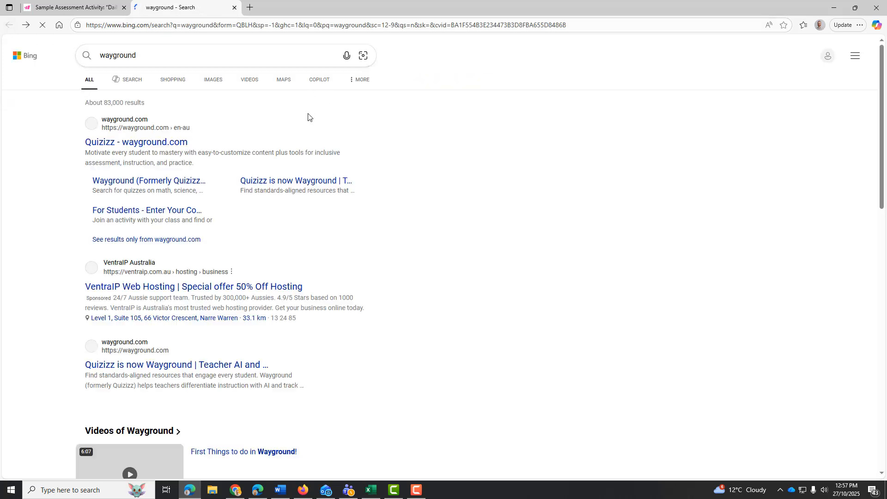
Open the "Wayground (Formerly Quizizz)" search result and go from its home page to the instructor dashboard
click(172, 186)
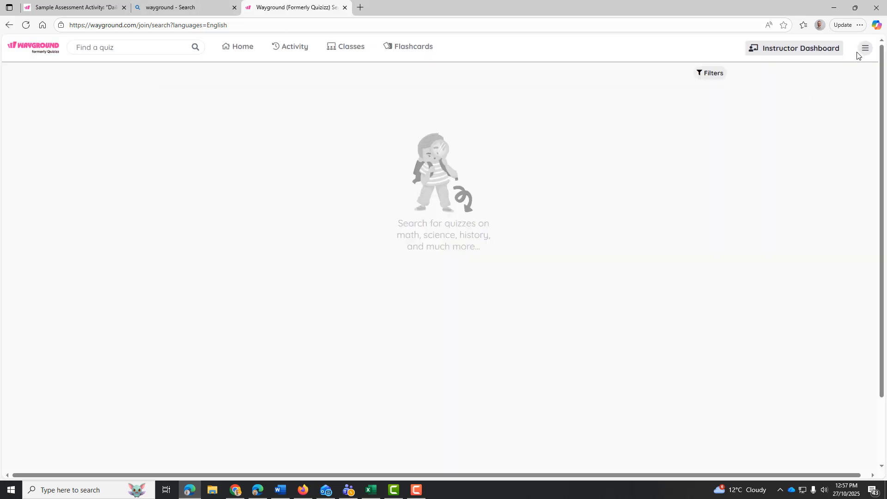
click(860, 50)
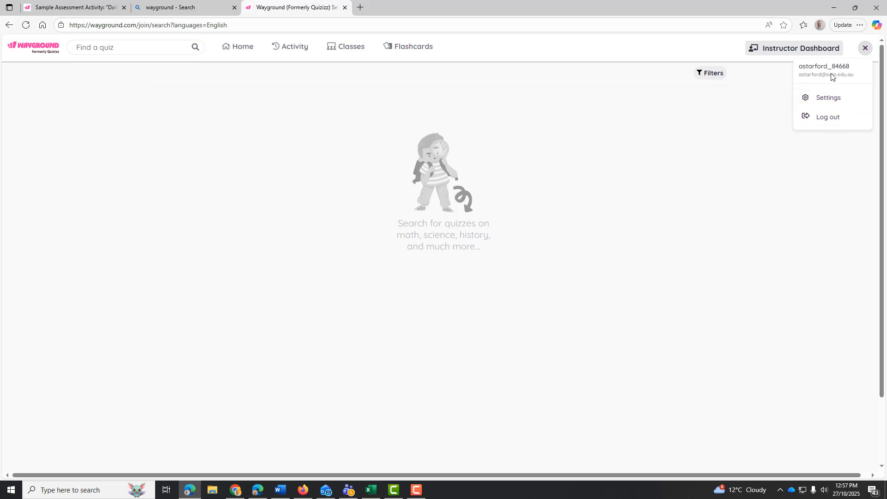
click(236, 53)
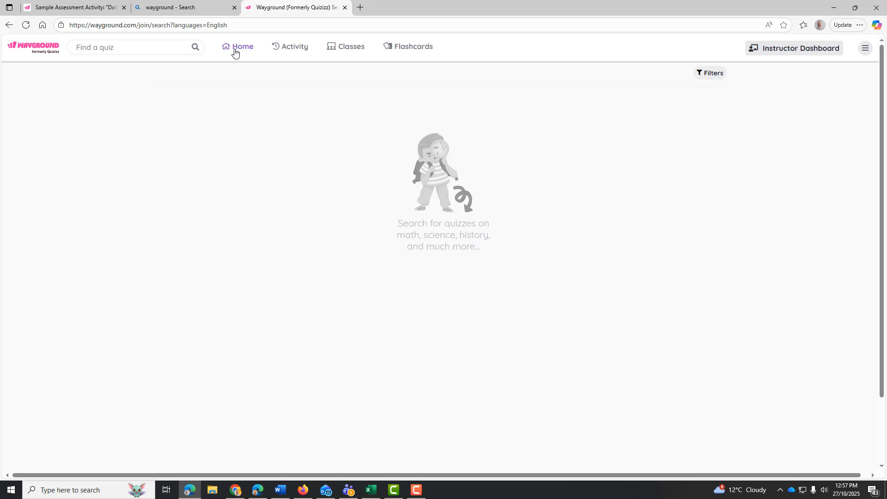
click(235, 49)
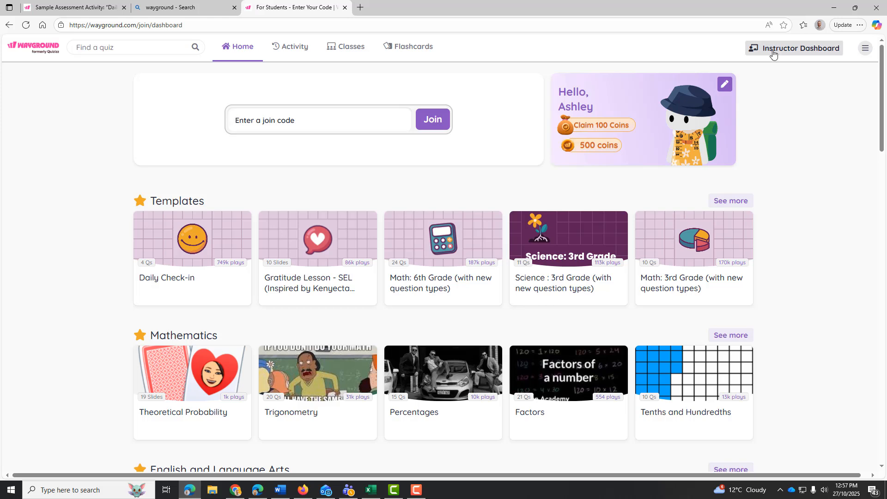
click(813, 55)
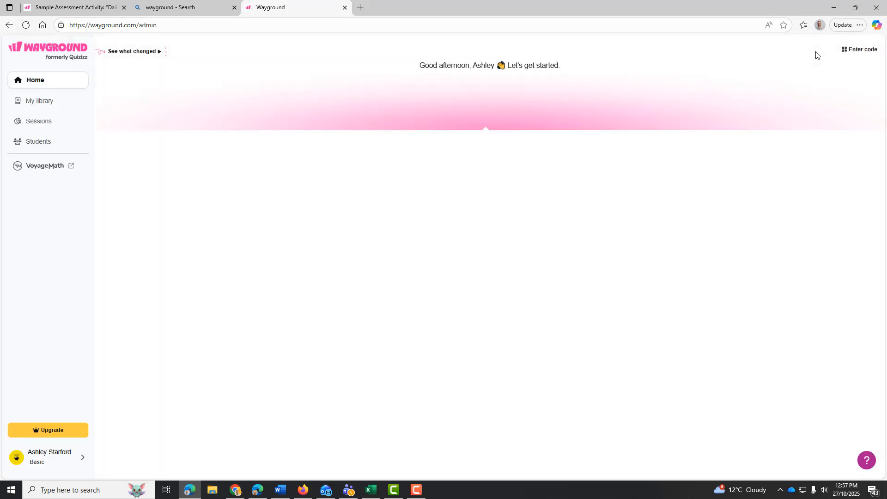
Place the Wayground dashboard tab beside the sample activity's tab and close the search results tab
drag(319, 11, 251, 7)
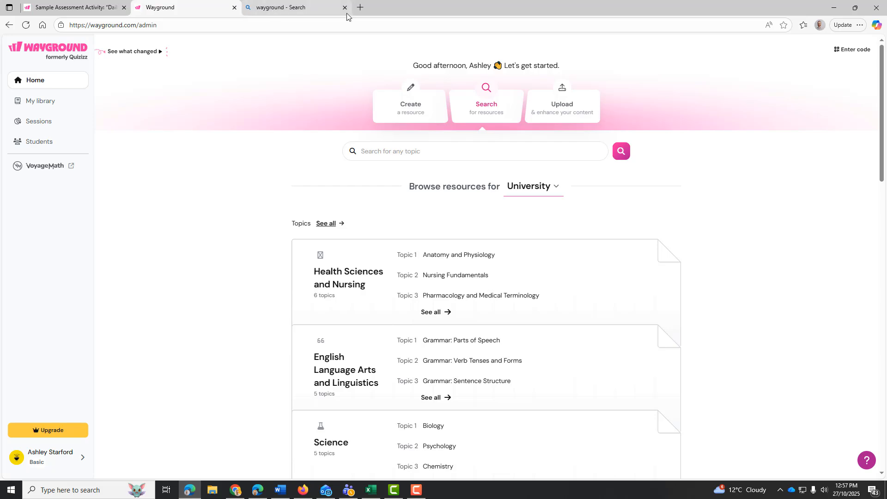
click(345, 9)
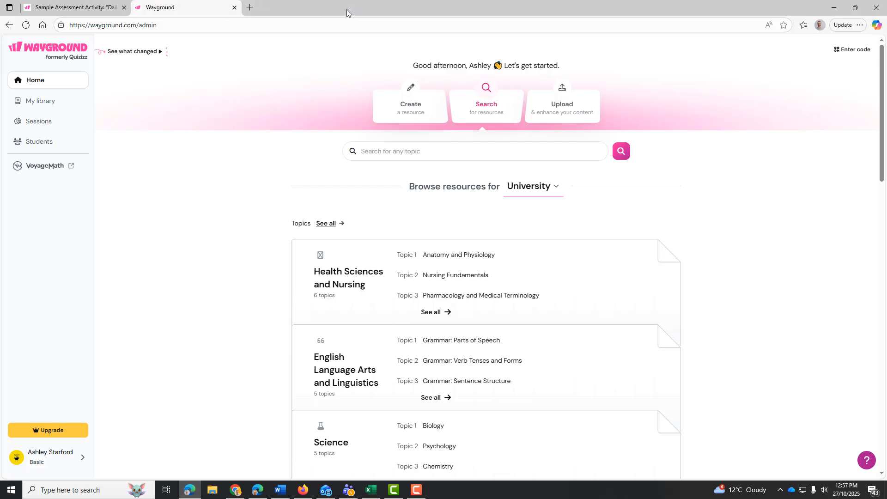
click(92, 7)
click(150, 9)
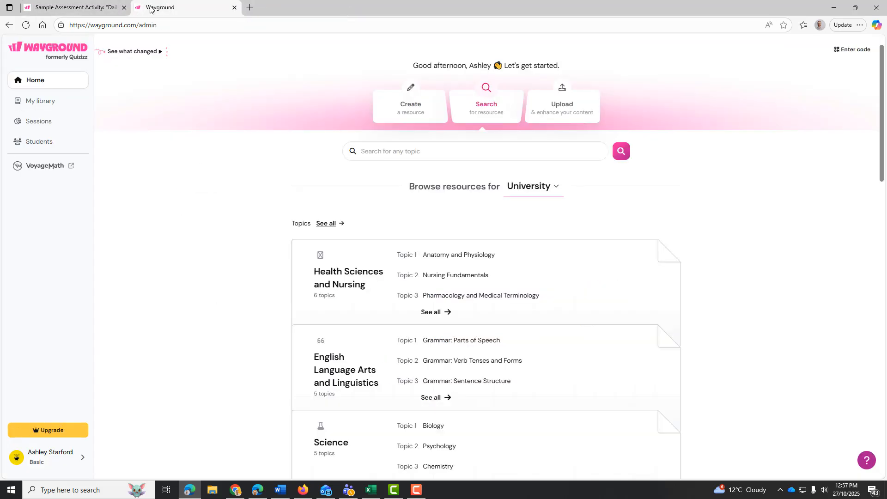
Start a new assessment from scratch in the library of created activities
click(43, 105)
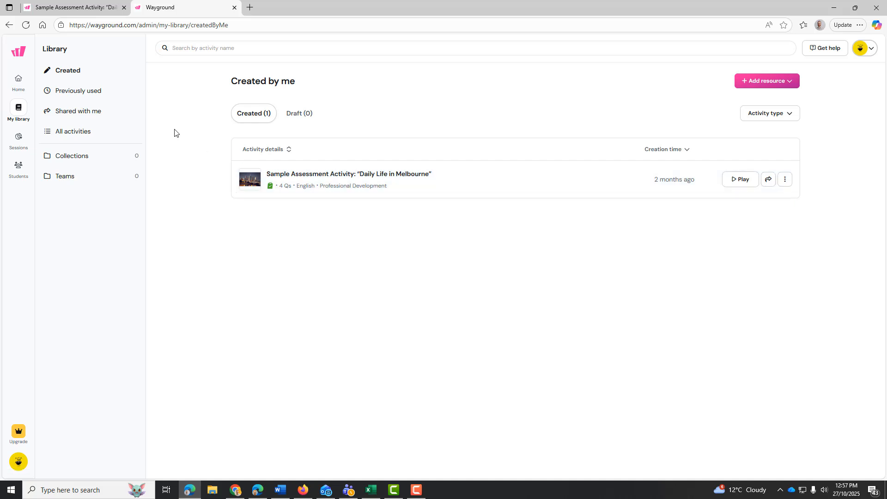
click(56, 7)
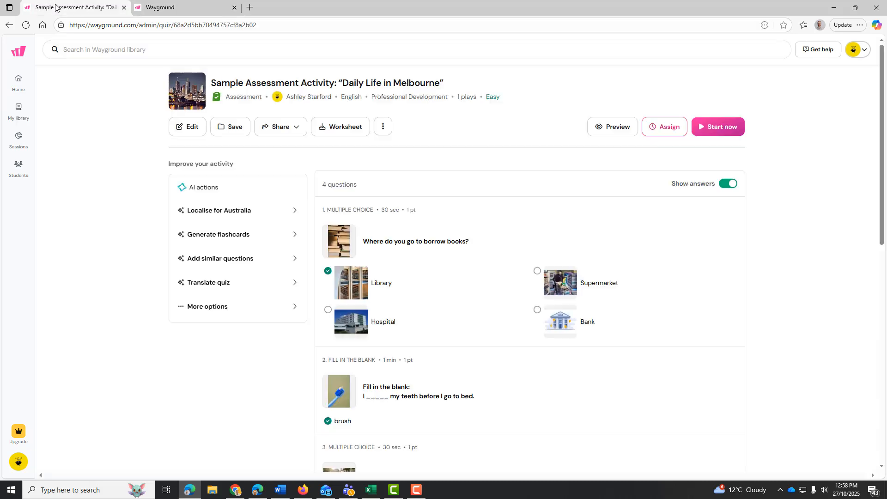
click(193, 5)
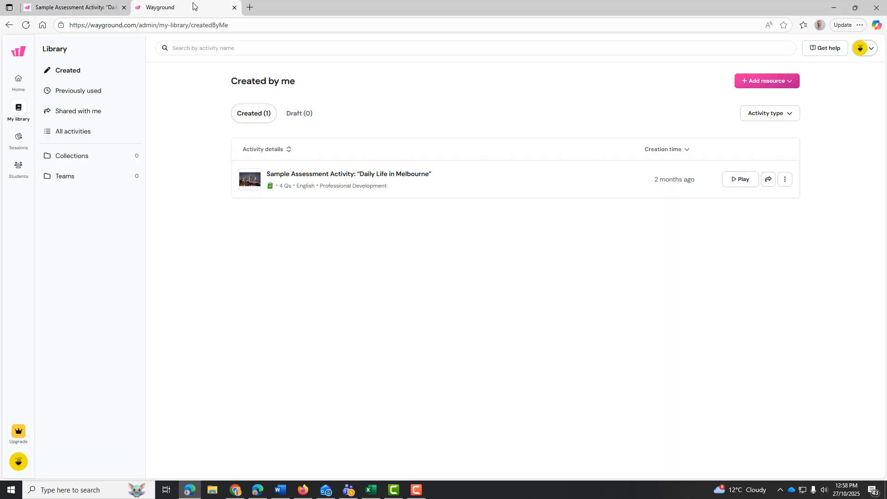
click(760, 86)
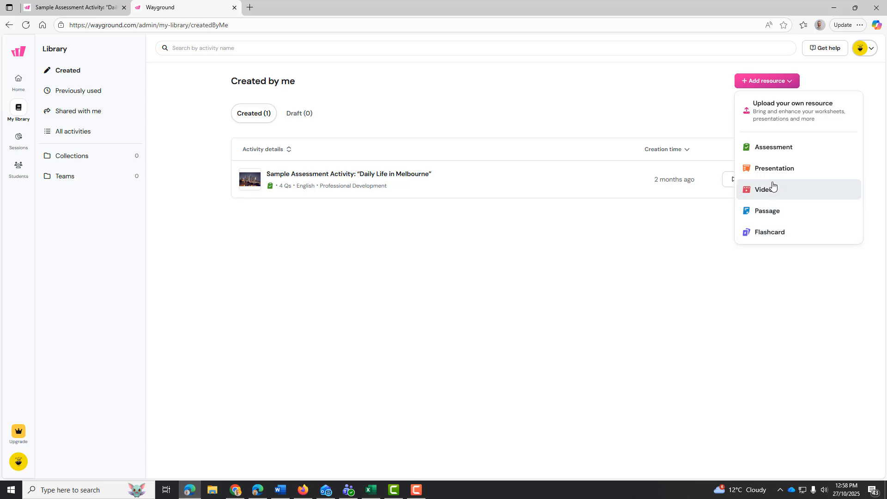
click(769, 148)
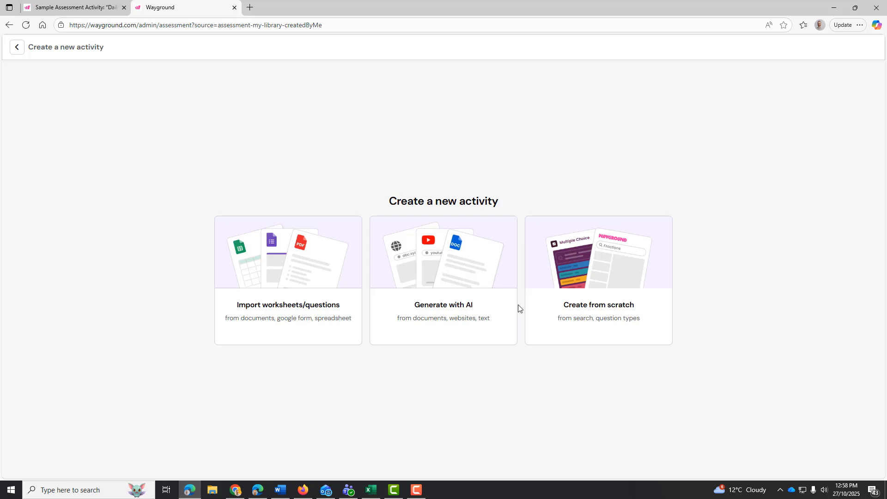
click(630, 304)
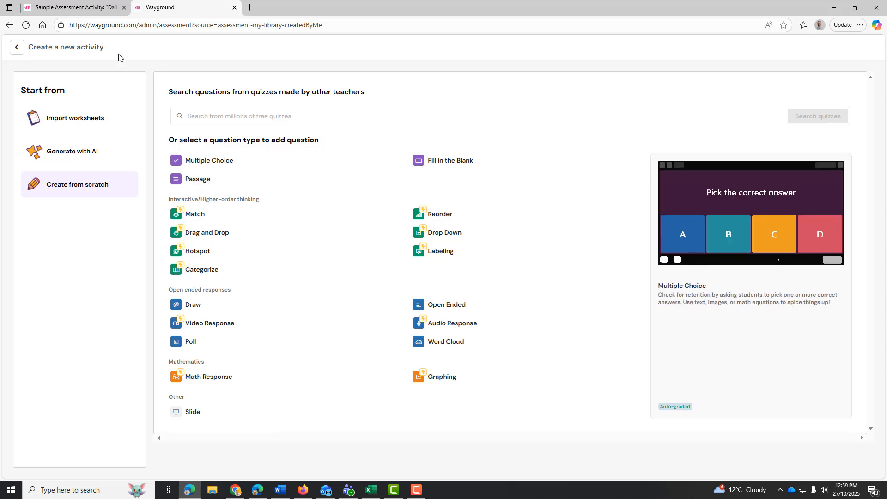
Review the questions of the "Daily Life in Melbourne" sample activity, then return to the new activity
click(94, 14)
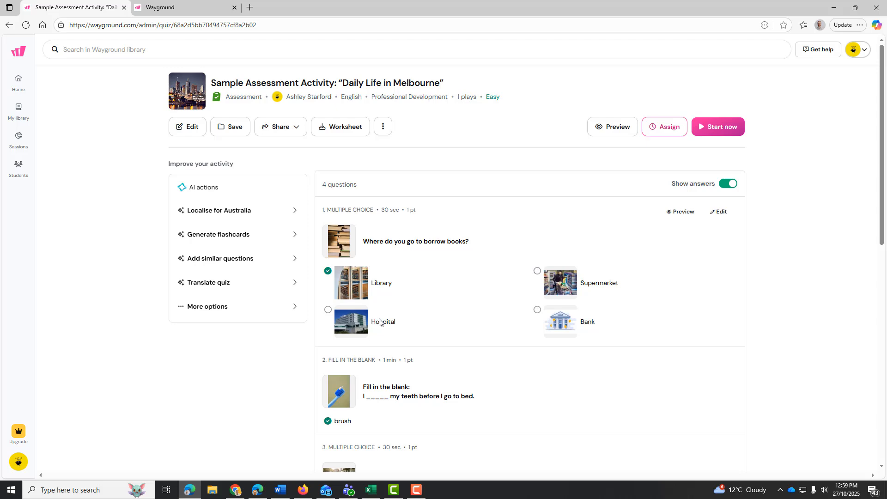
scroll(379, 248, down, 2)
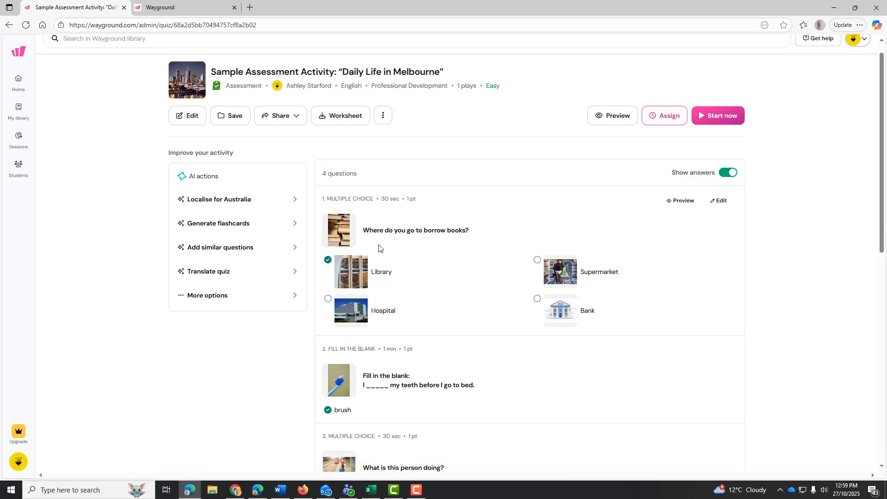
scroll(379, 248, up, 1)
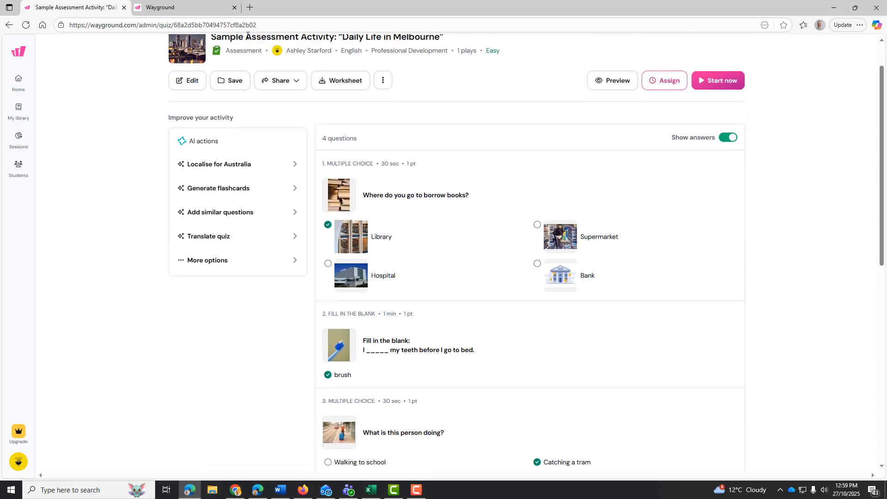
click(189, 2)
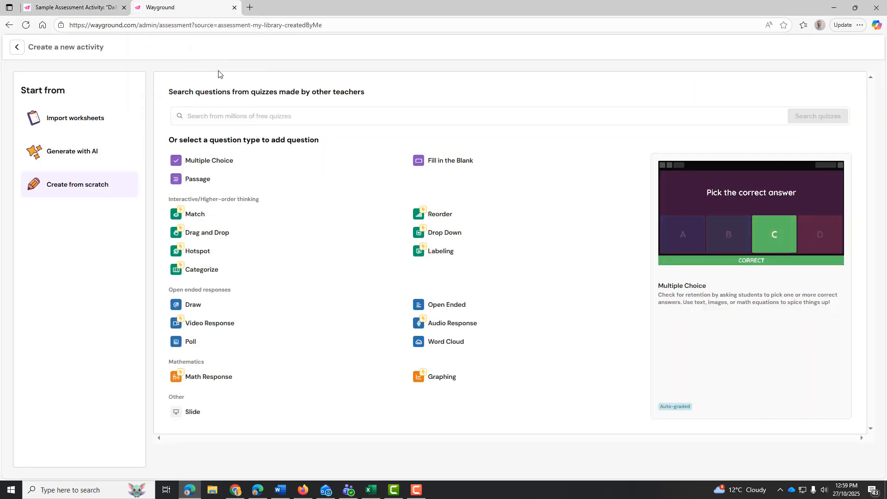
Add a multiple choice question with the text "Where can I find books?"
click(223, 166)
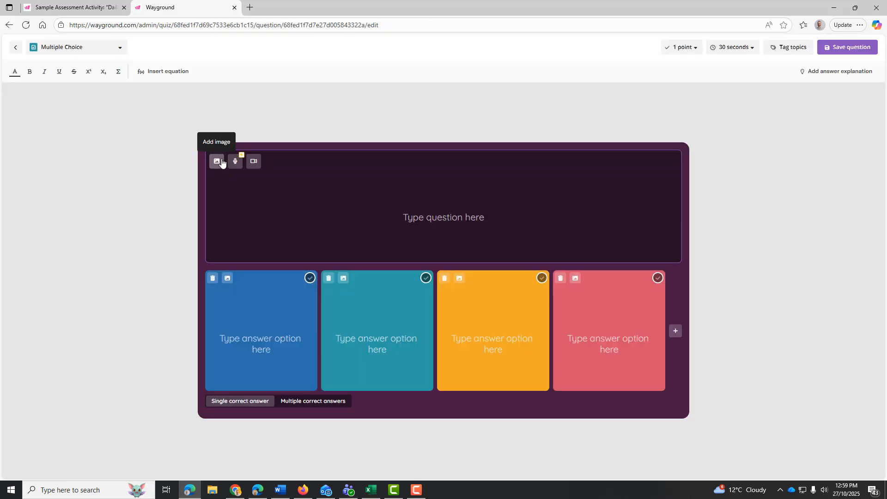
click(460, 225)
text(wh)
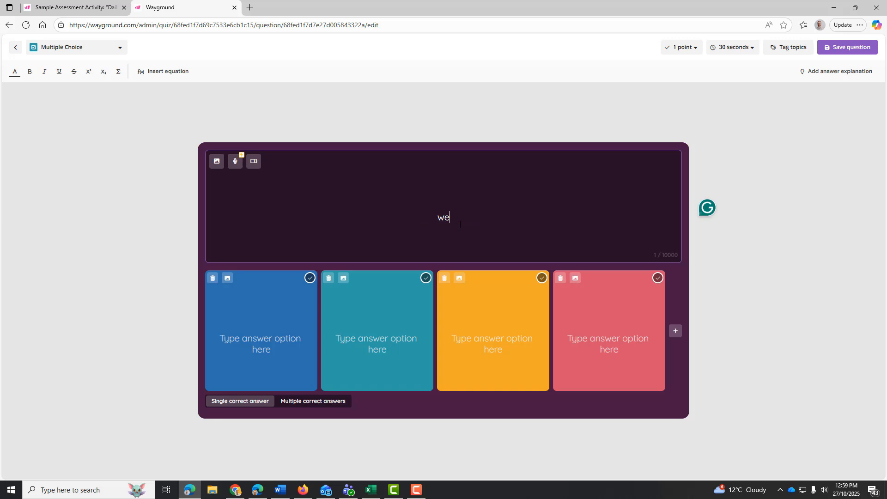
key(BackSpace)
key(BackSpace)
text(Where can I find books?)
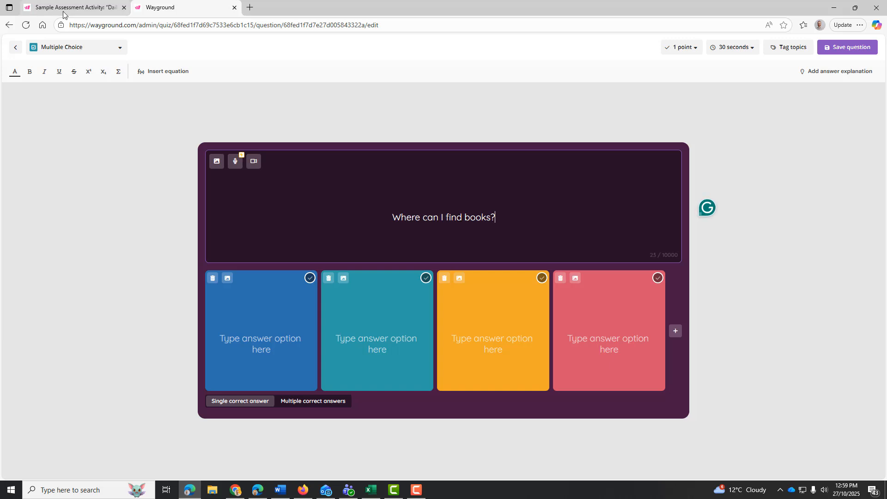
Check the sample activity's wording and reword the question to "Where can go to borrow books?"
click(62, 14)
click(158, 14)
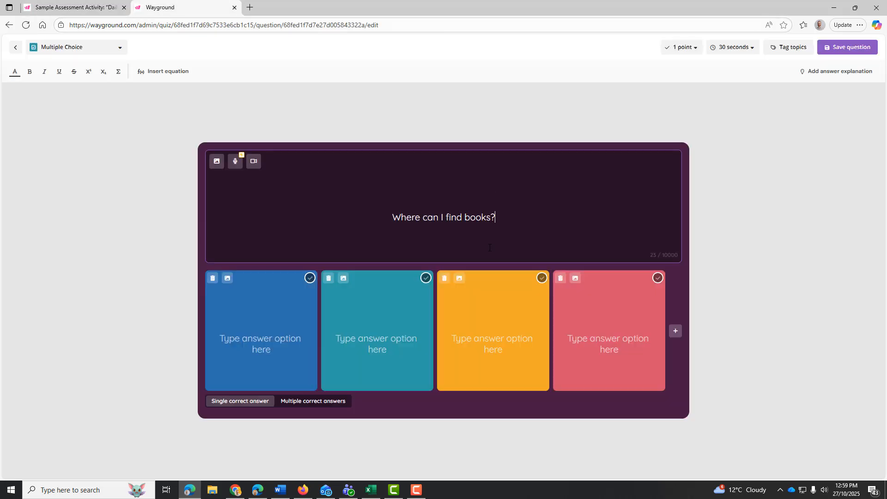
double_click(444, 217)
text(go to borr)
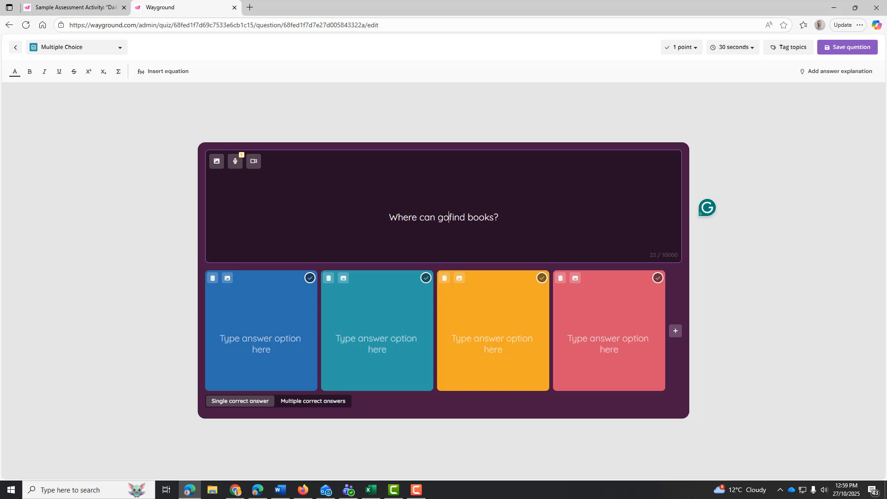
text(ow)
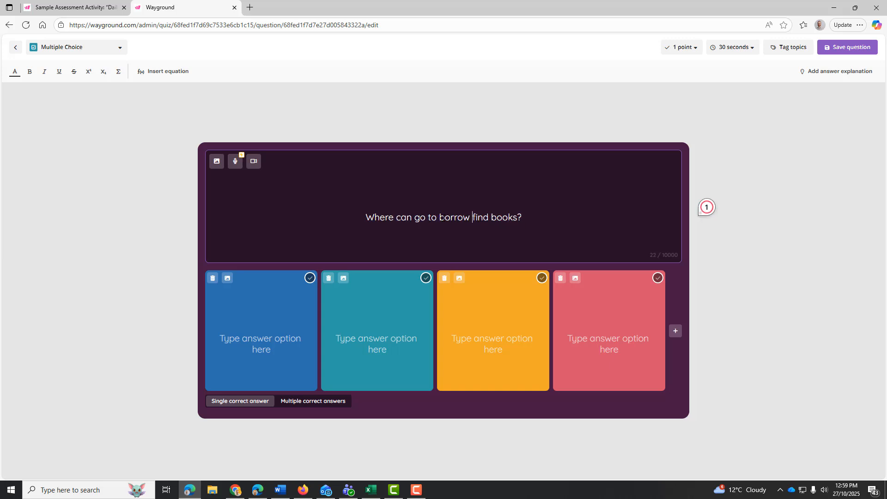
double_click(487, 217)
key(BackSpace)
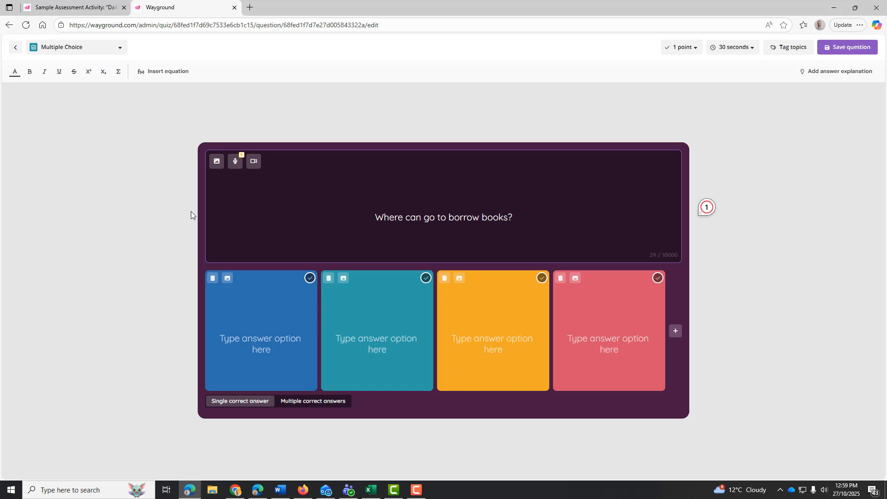
Search the web for "books" images and add the photo of stacked books to the question
click(216, 161)
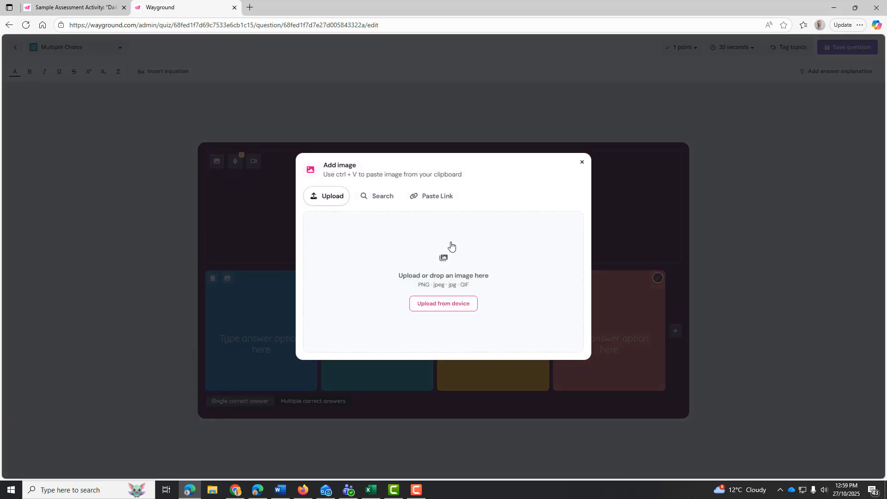
click(387, 201)
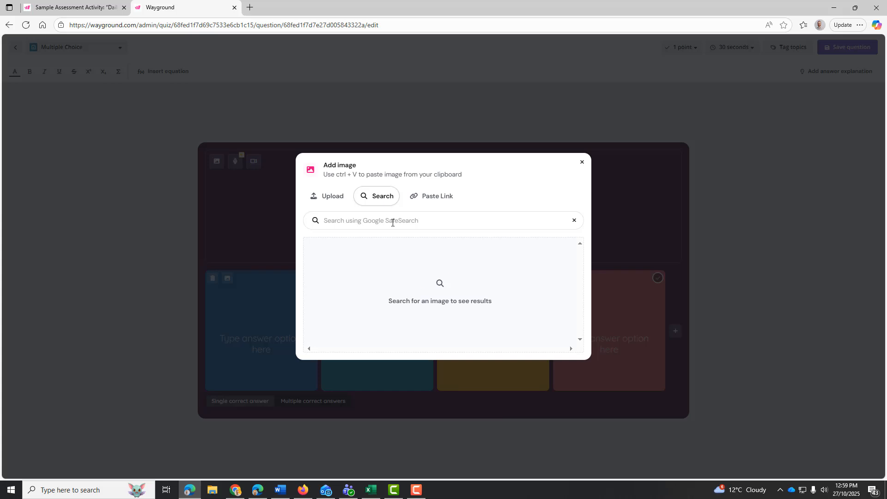
click(385, 218)
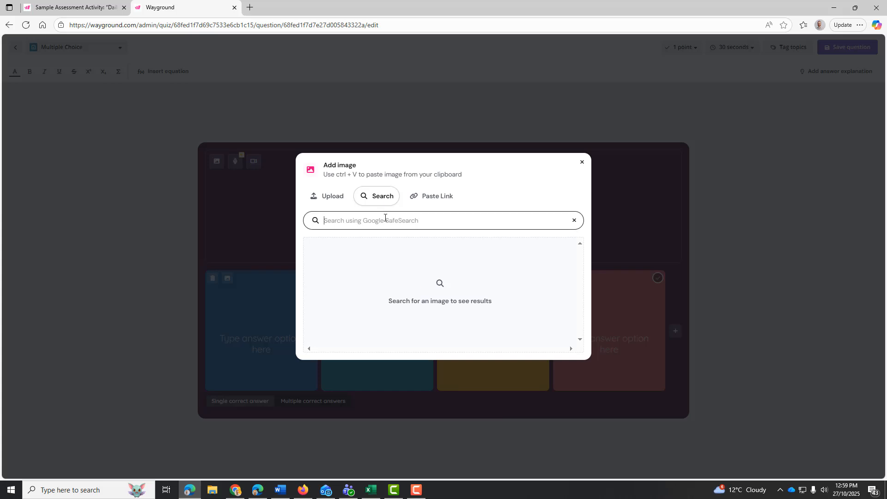
text(books)
key(Return)
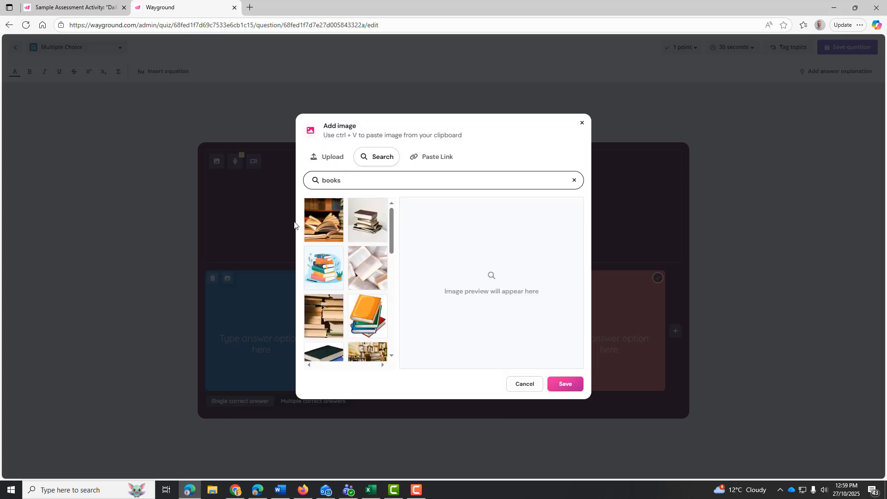
click(369, 234)
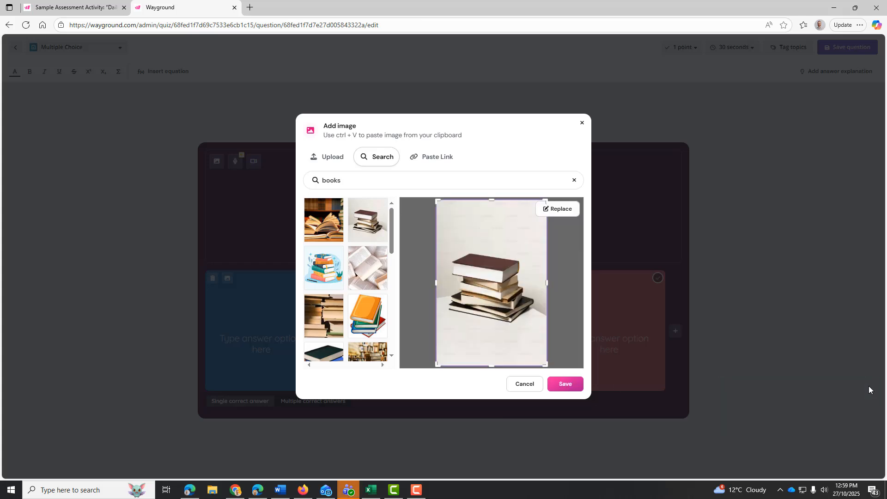
click(565, 387)
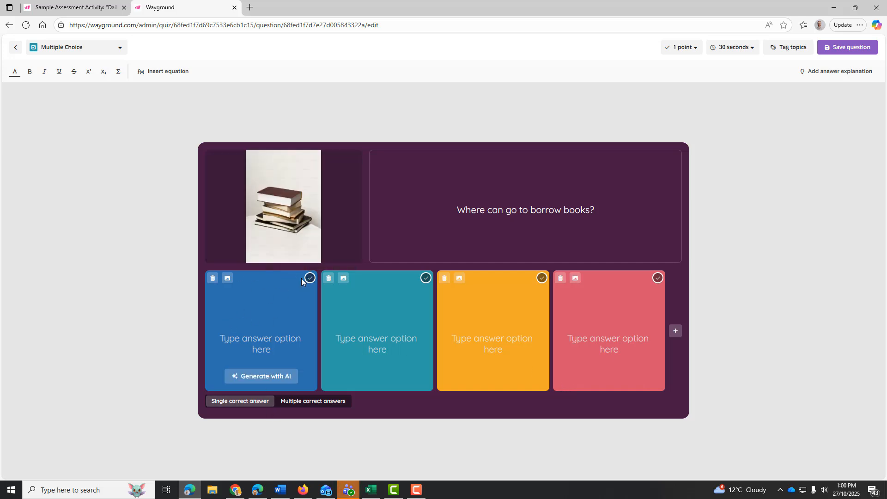
Enter "Canteen" as the first answer option
click(243, 342)
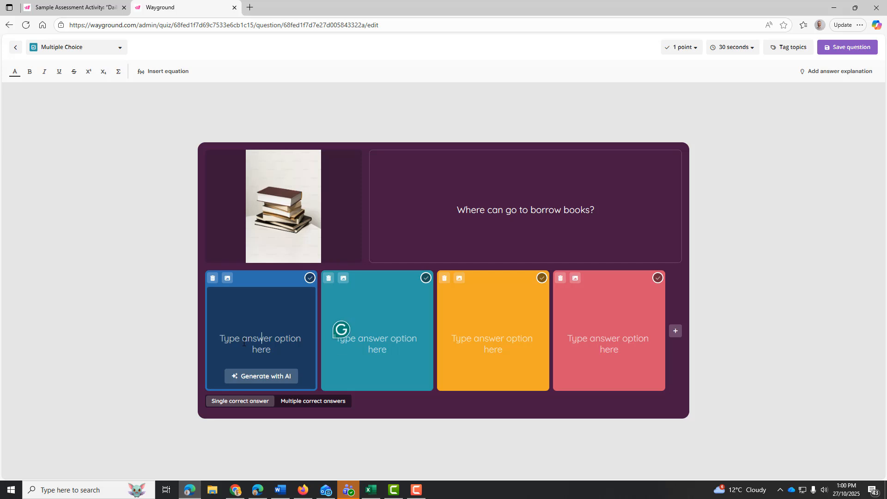
text(c)
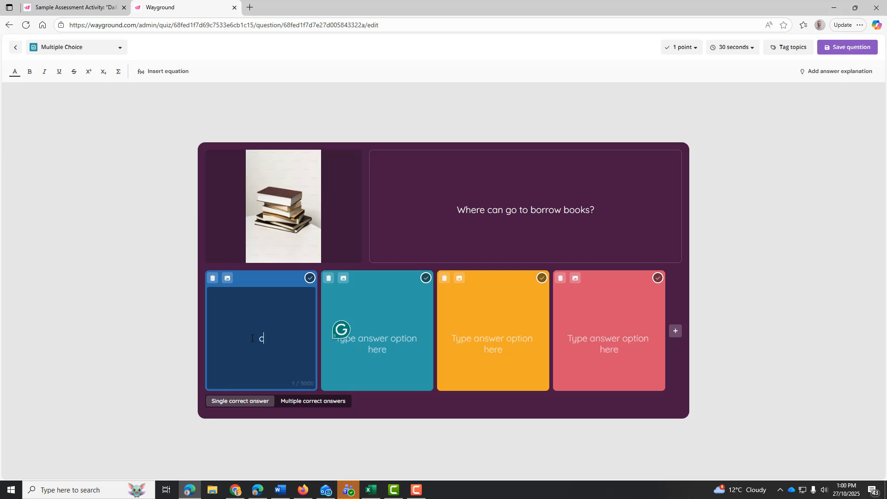
key(BackSpace)
text(ca)
key(BackSpace)
key(BackSpace)
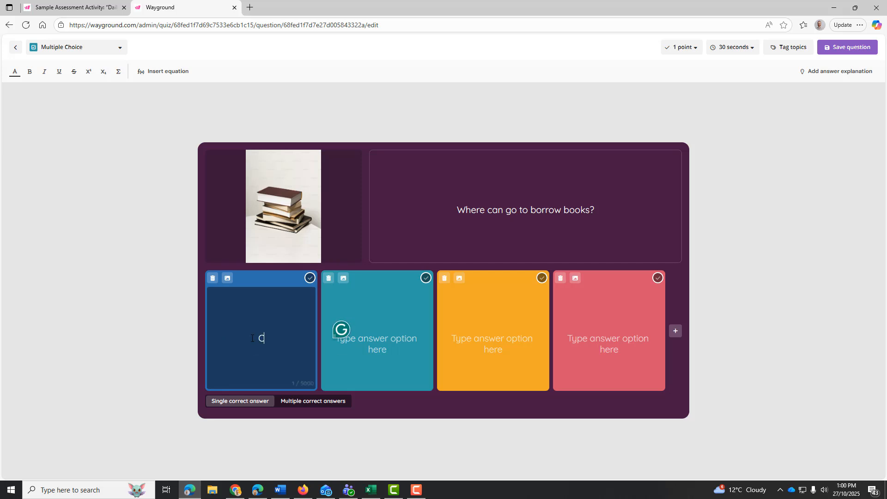
text(Canteen)
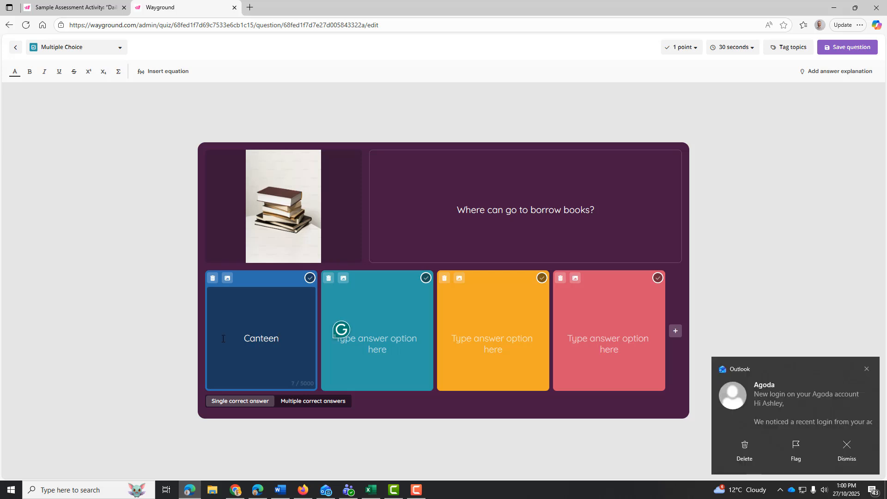
Add a photo of a dining room with tables to the Canteen answer from an image search for "canteen"
click(227, 280)
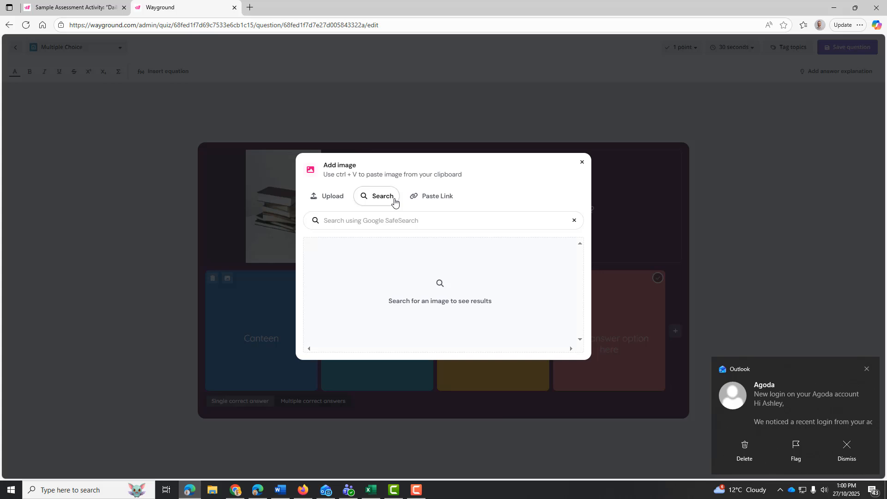
click(383, 216)
text(c)
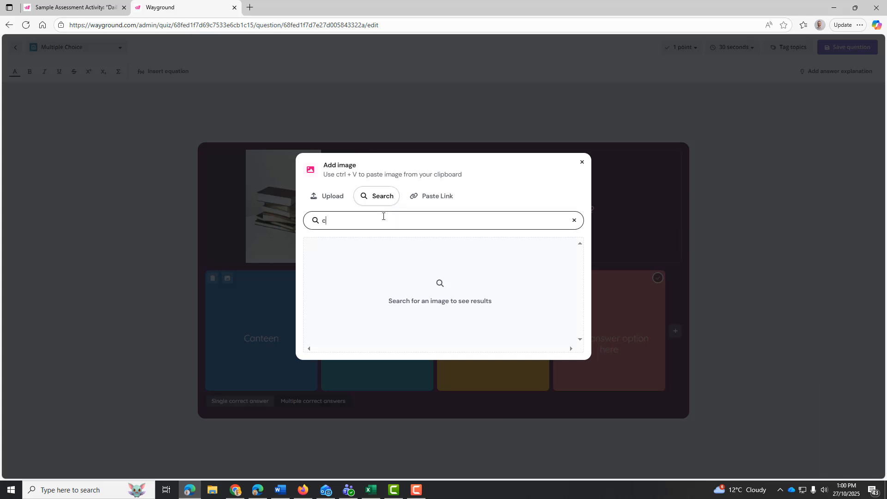
text(anteen)
key(Return)
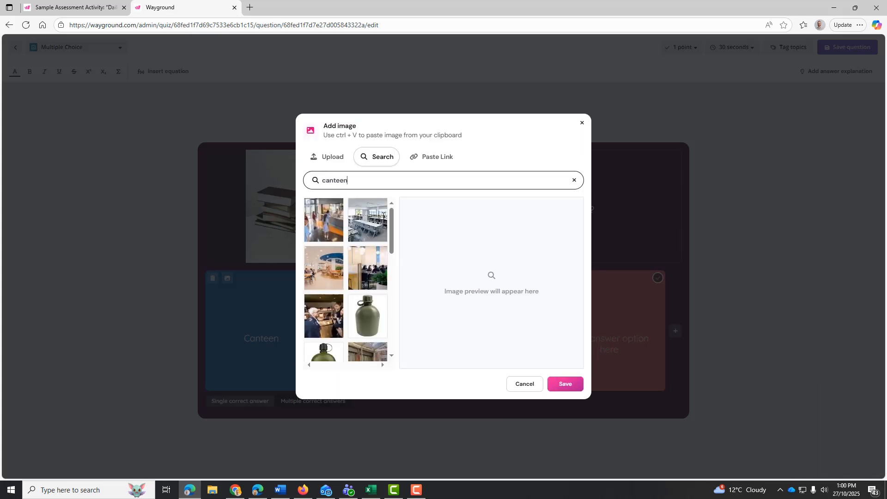
click(360, 227)
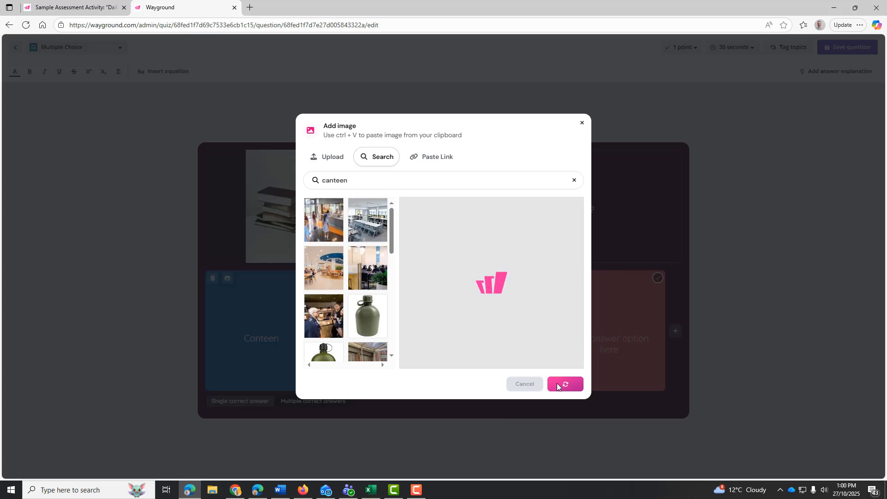
click(568, 386)
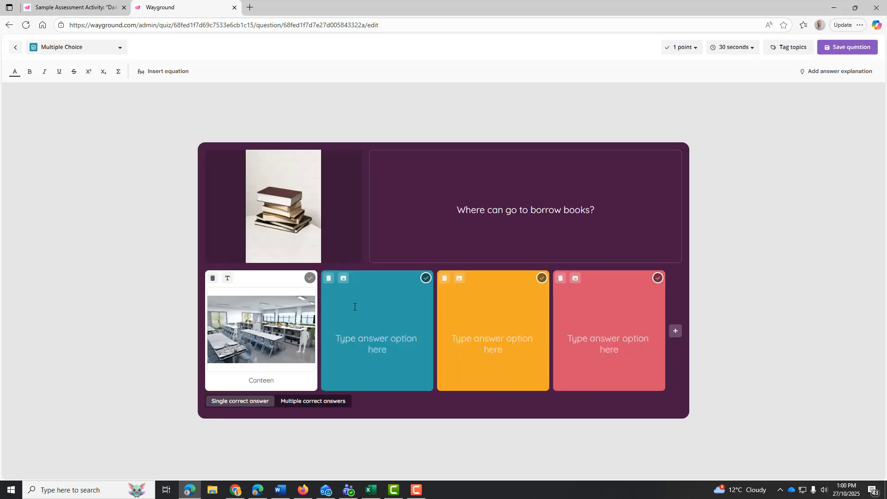
Enter "Gym" as the second answer option, with a capital G
click(368, 313)
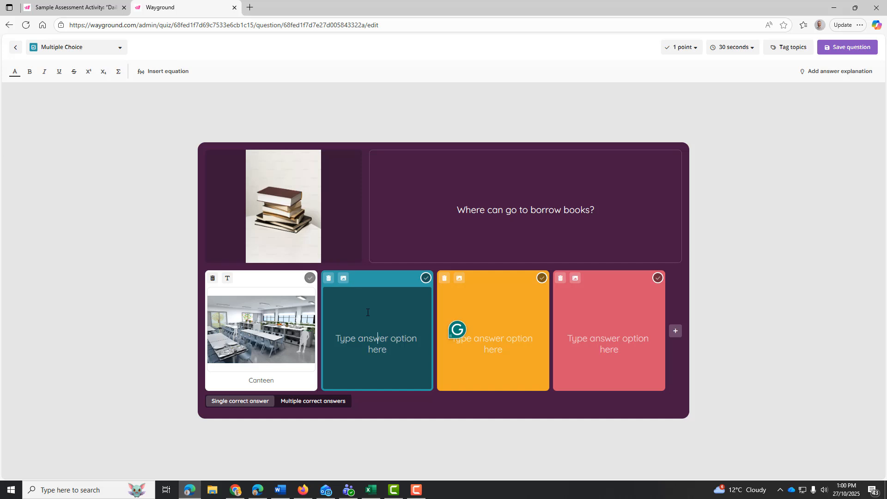
text(gym)
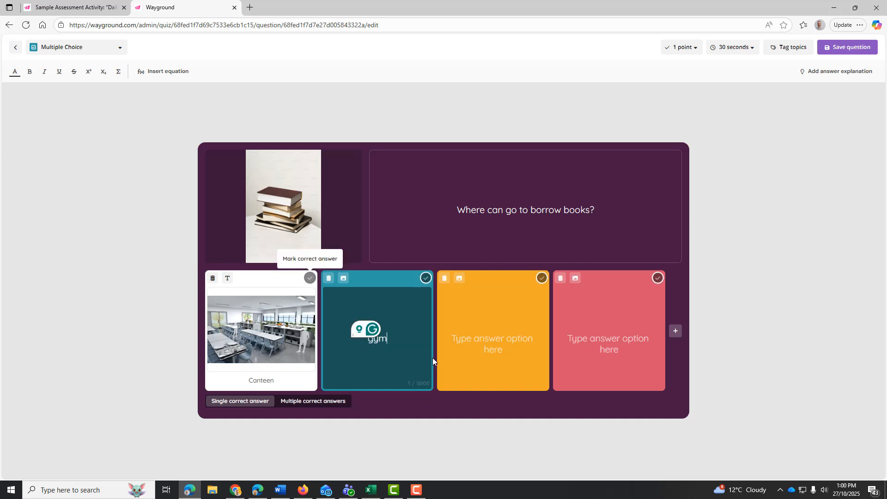
click(374, 342)
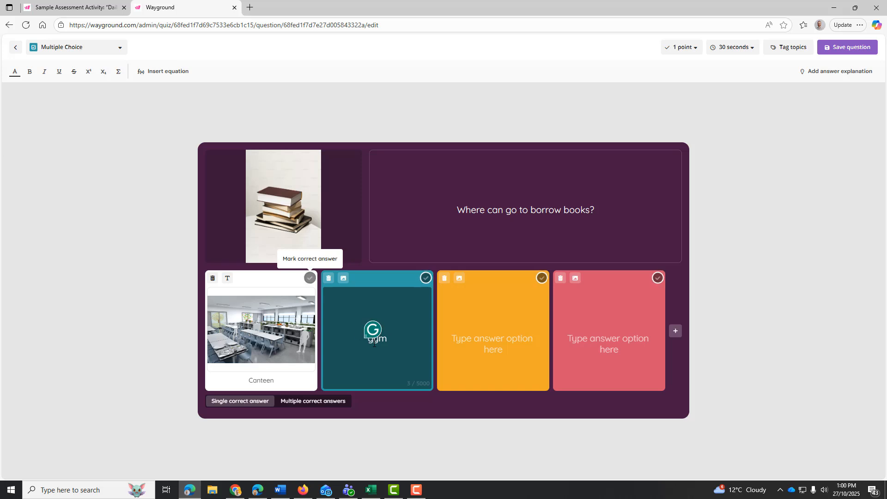
key(BackSpace)
text(G)
Add the photo of a dumbbell rack to the Gym answer from an image search for "gym"
click(343, 279)
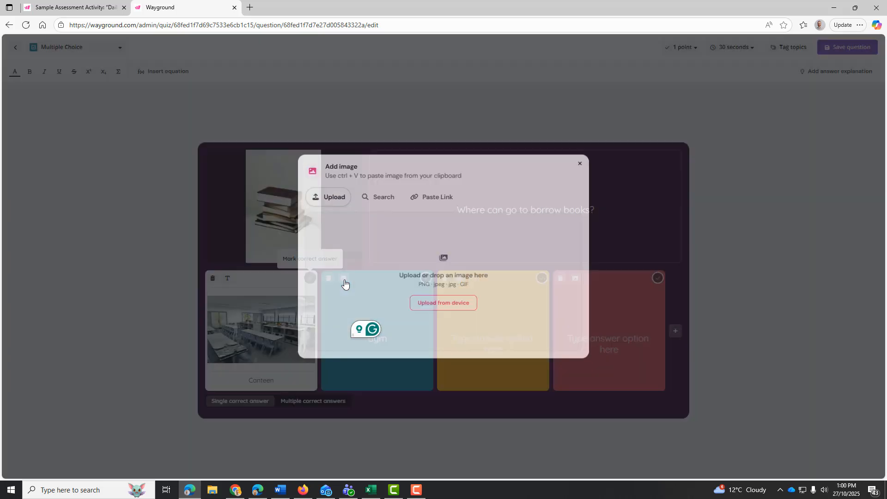
click(376, 196)
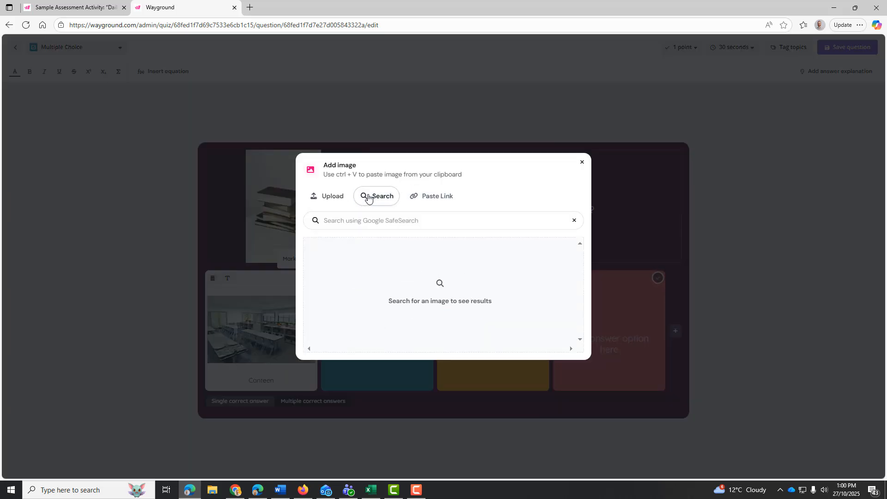
click(372, 221)
text(gym)
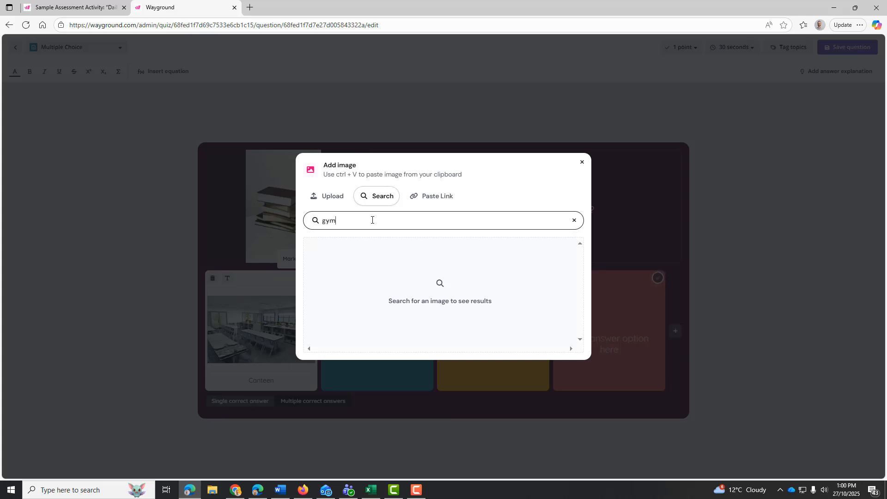
key(Return)
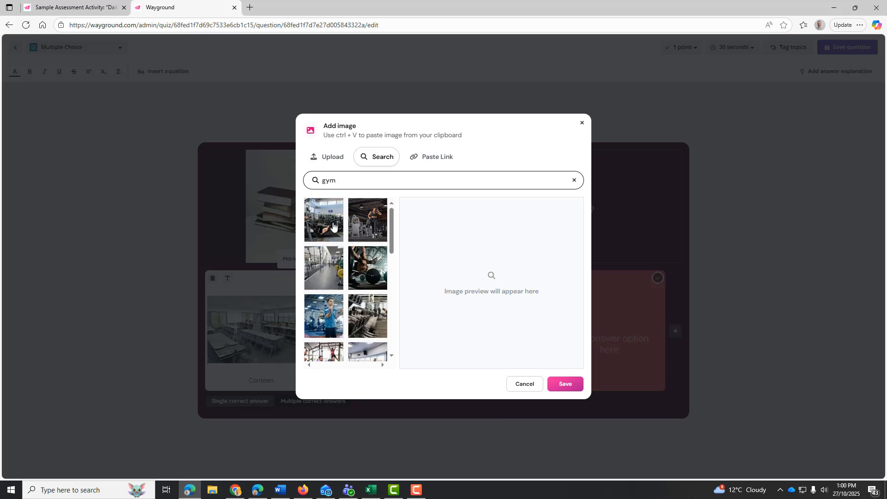
click(356, 315)
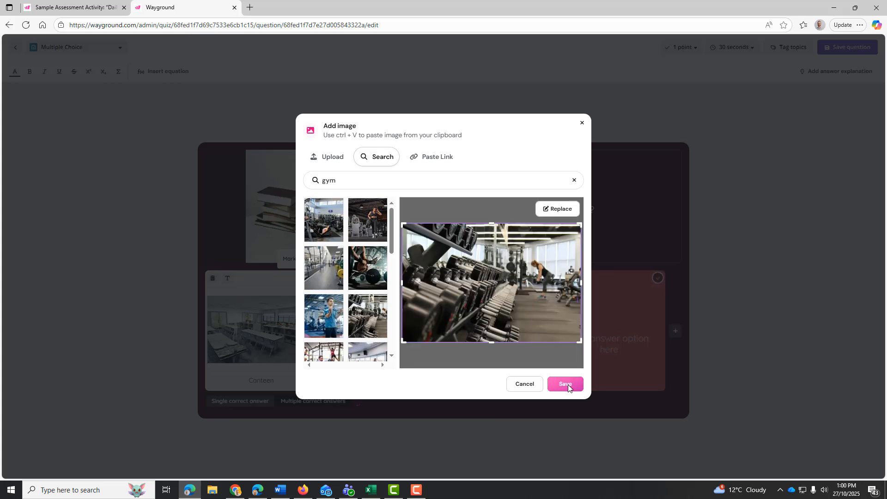
click(566, 384)
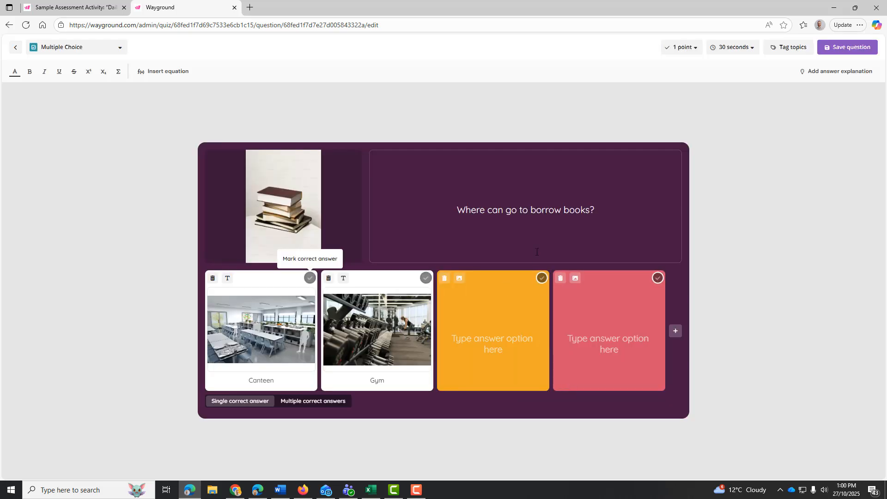
Enter "Library" as the third answer option without an image and delete the empty fourth option
click(511, 293)
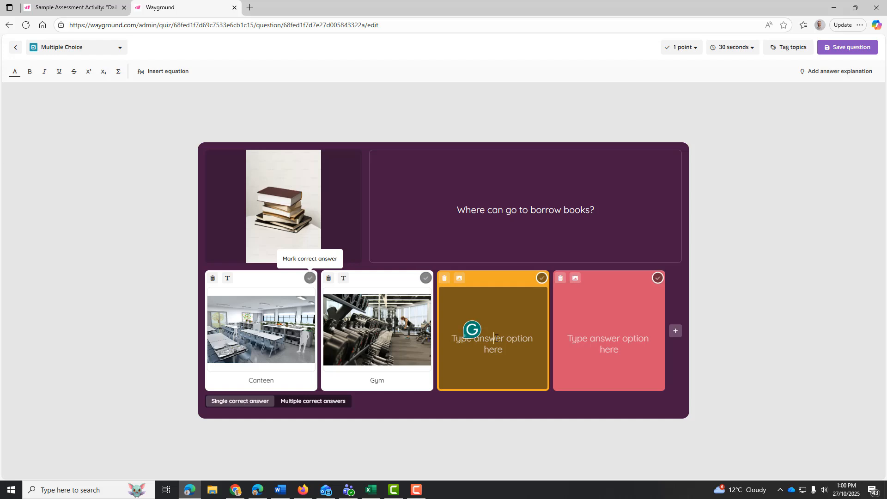
text(Library)
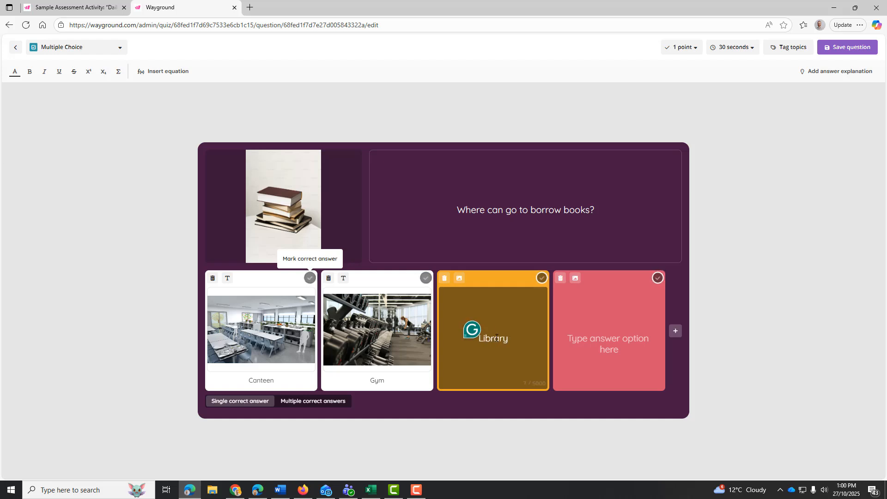
click(458, 277)
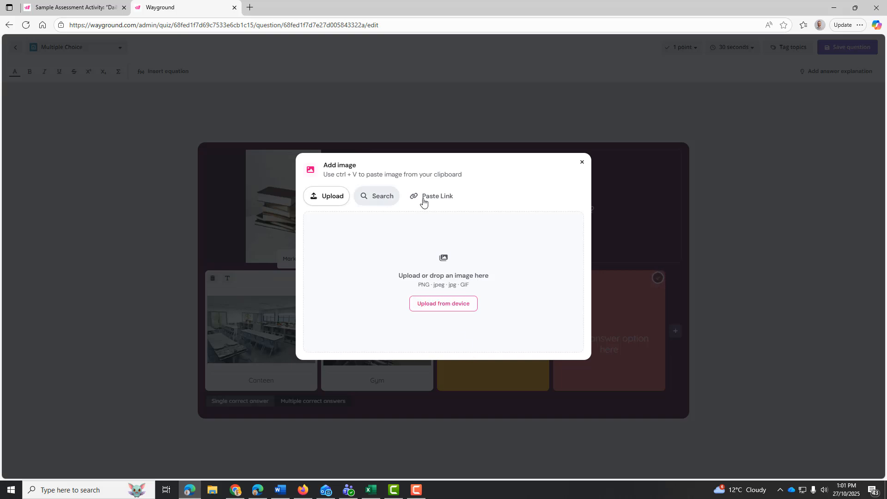
click(582, 162)
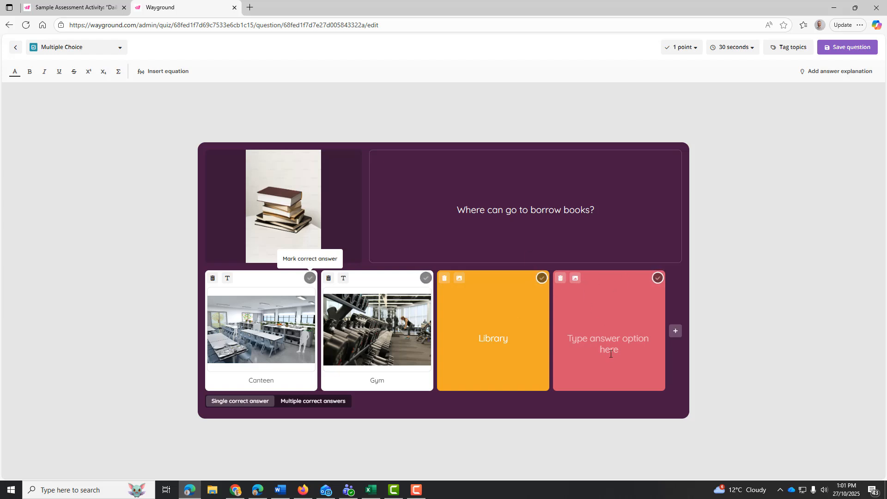
click(558, 280)
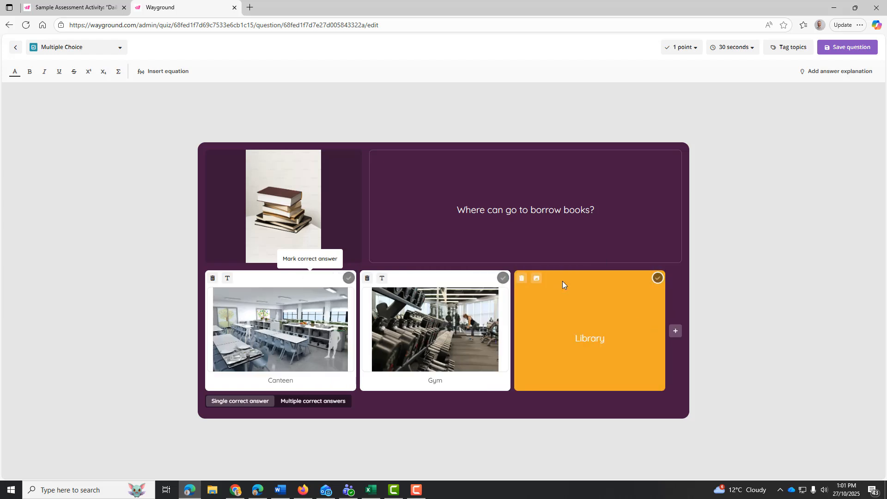
Allow multiple correct answers for the question and leave only Library marked as correct
click(503, 278)
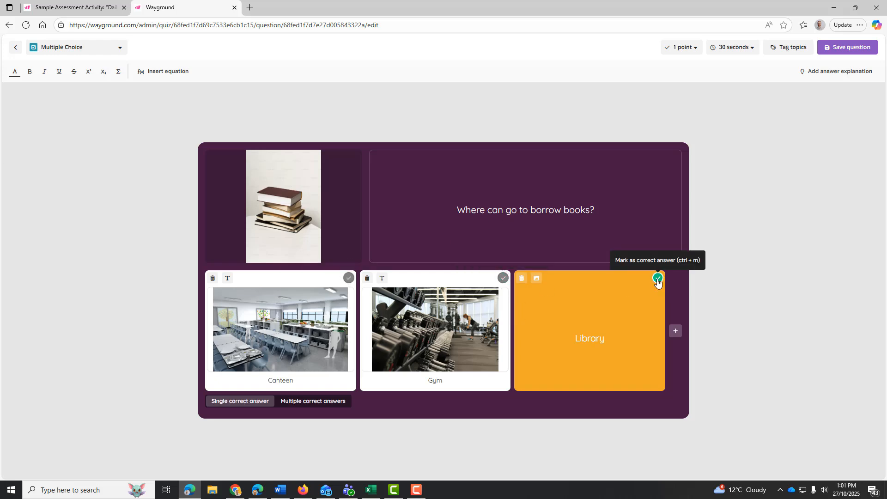
click(317, 401)
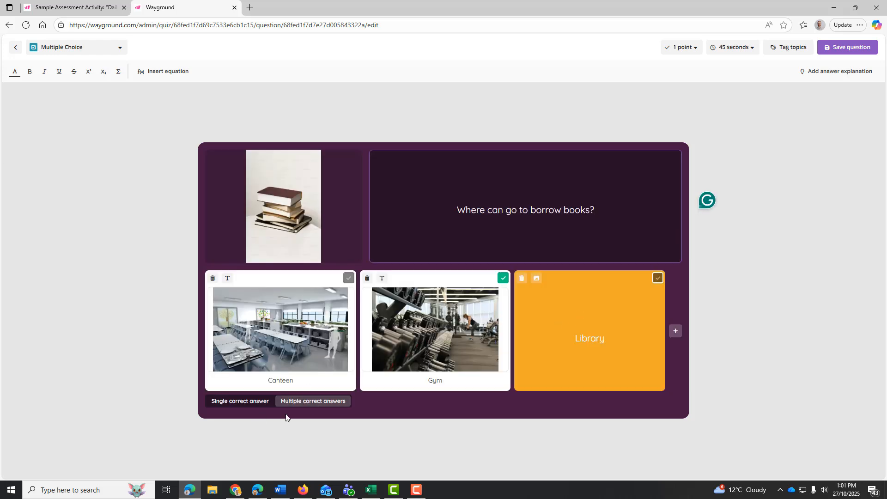
click(658, 278)
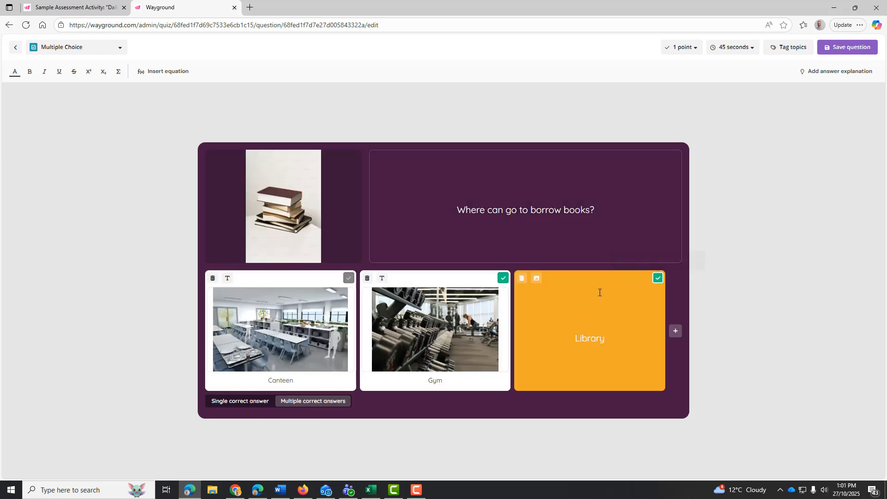
click(504, 281)
Set the question's time limit to 45 seconds and save the question
click(750, 48)
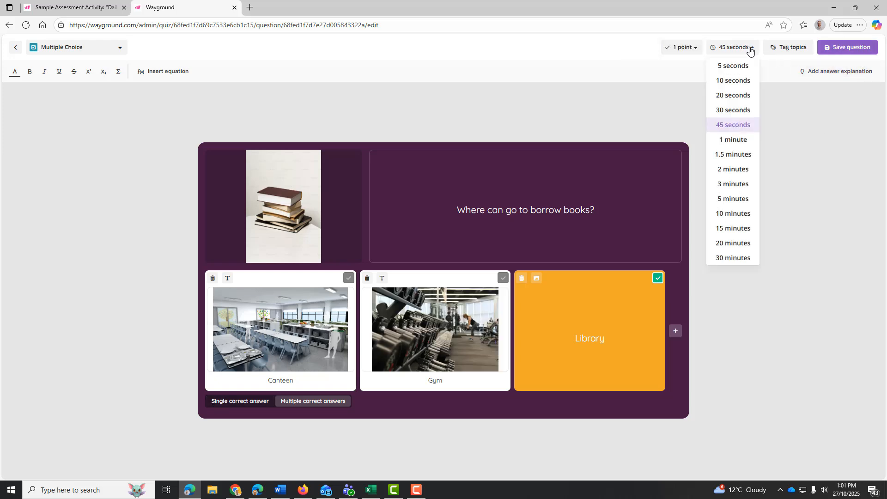
click(737, 125)
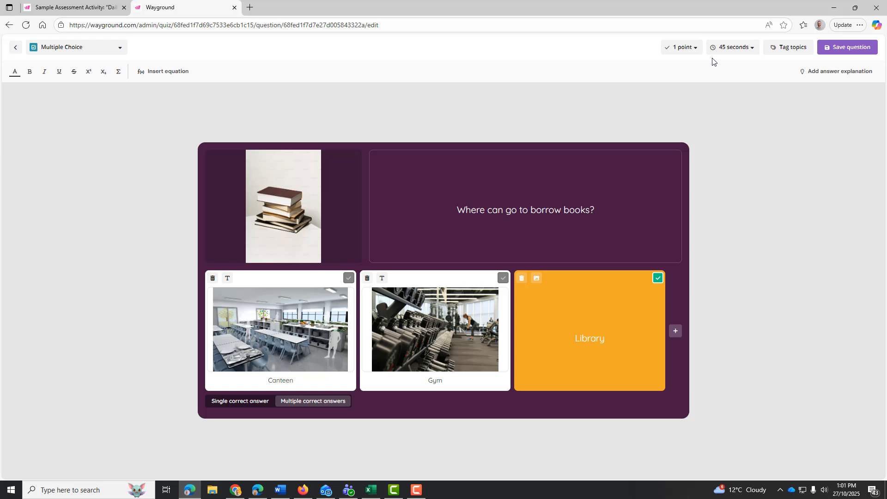
click(839, 48)
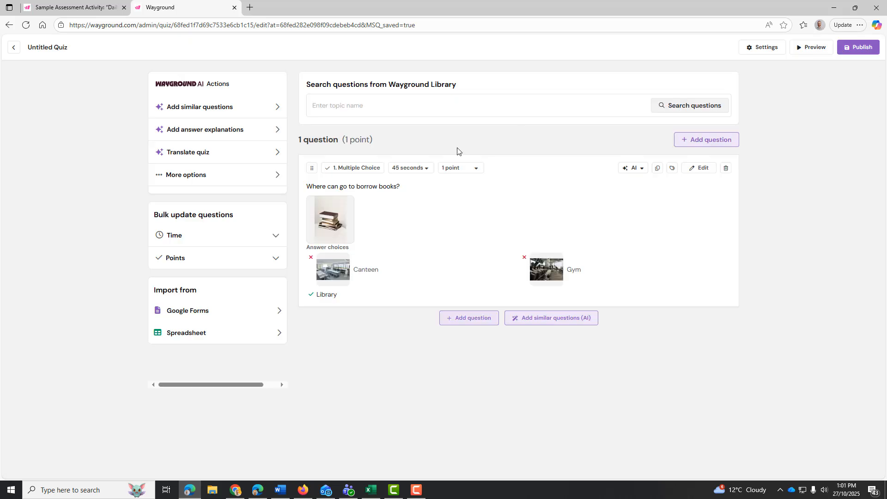
click(463, 323)
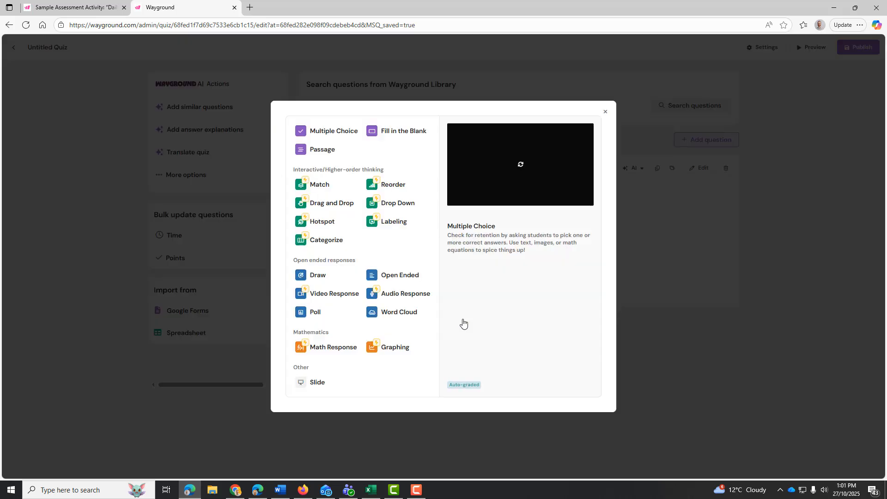
click(57, 7)
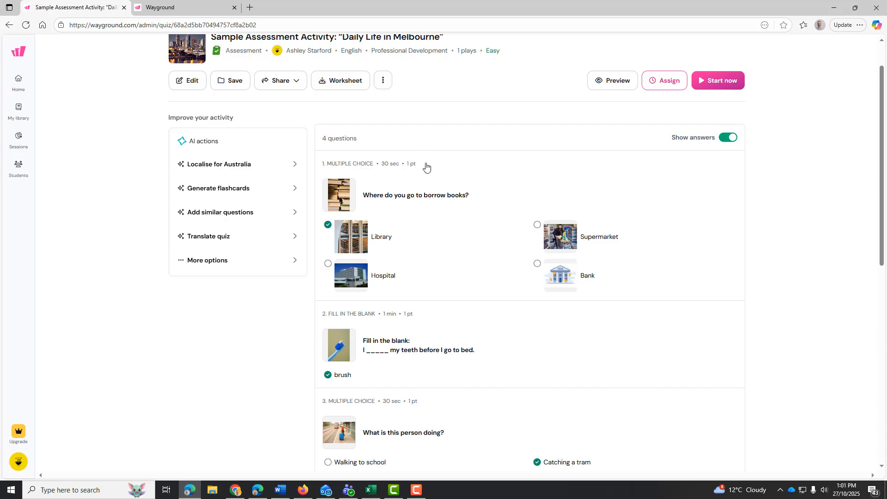
click(209, 7)
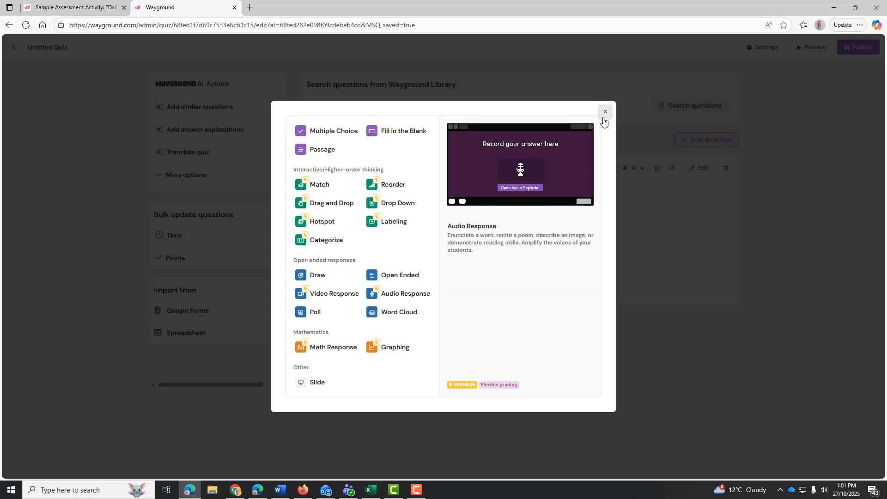
click(605, 111)
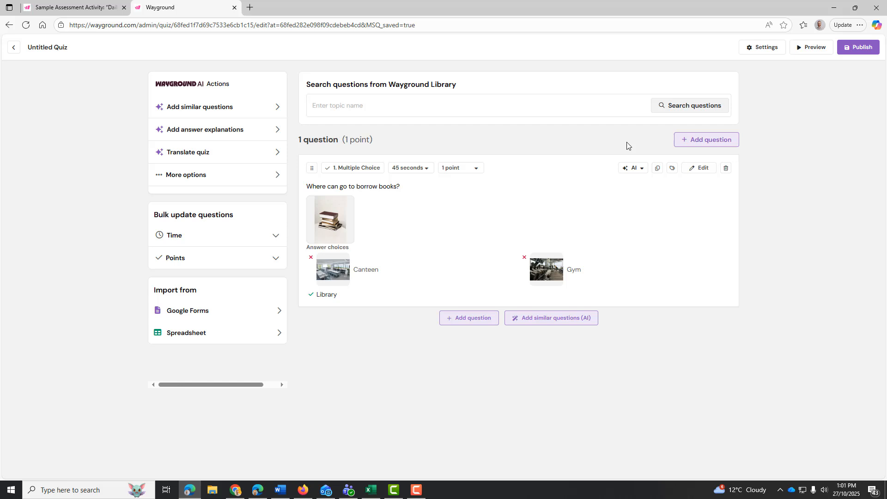
click(536, 322)
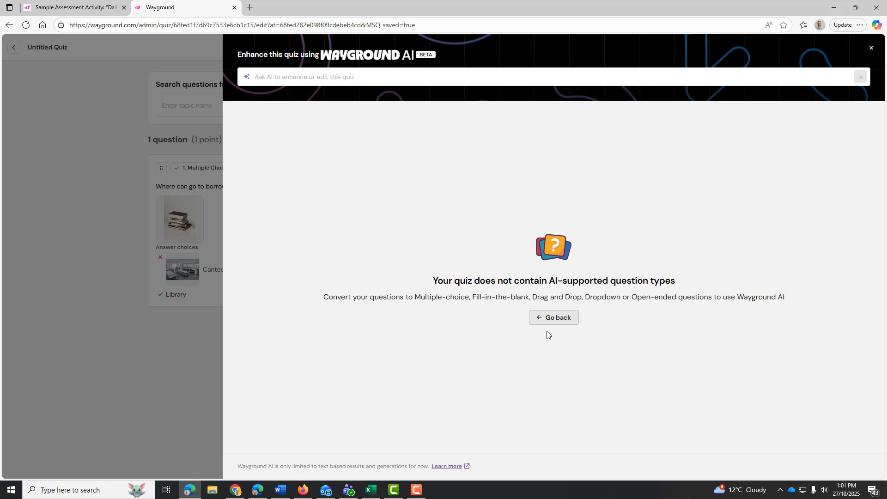
click(871, 48)
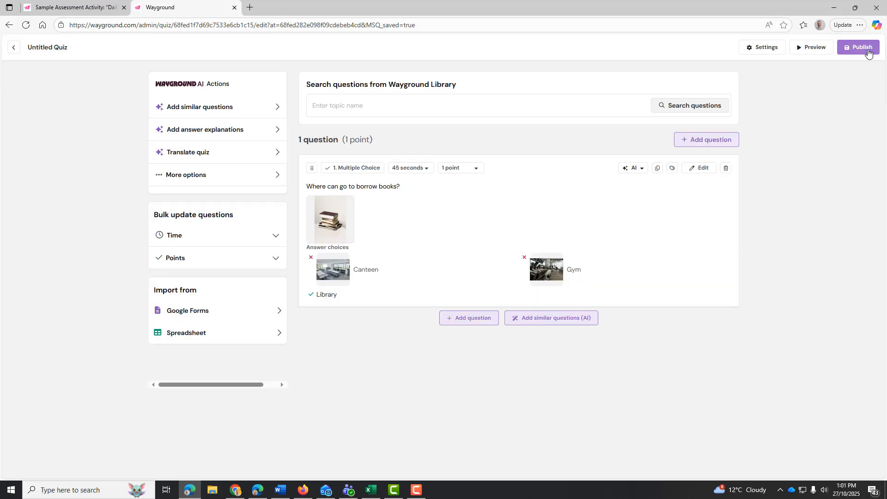
Check the second question's type in the sample assessment and add a Fill in the Blank question to the new quiz
click(446, 323)
click(64, 4)
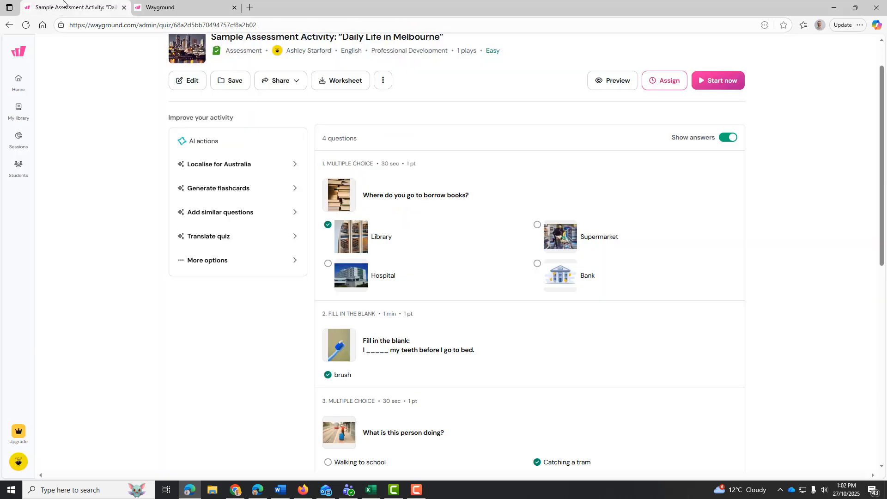
click(163, 9)
click(93, 4)
click(157, 5)
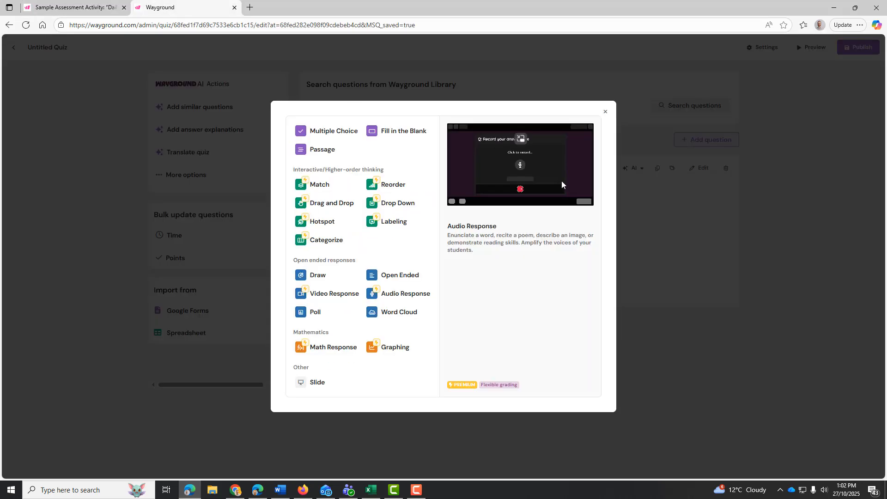
click(403, 131)
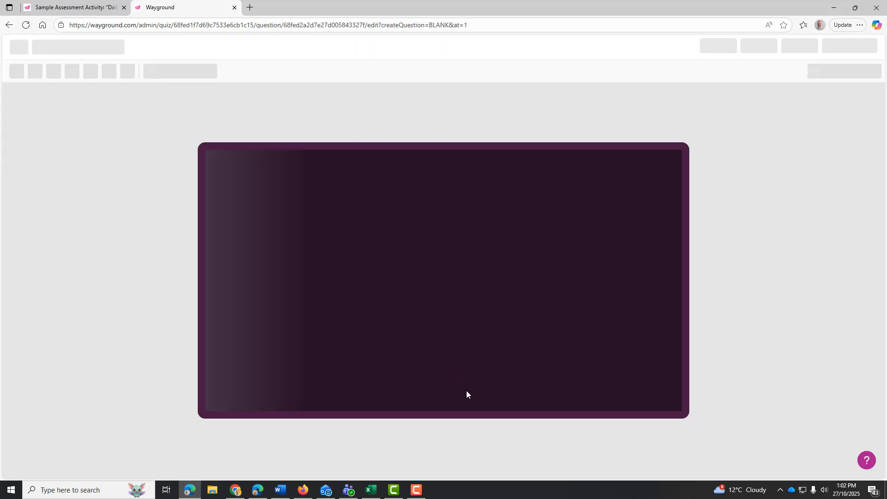
Enter the sample's sentence "I _____ my teeth before I go to bed" as the text of the fill-in-the-blank question
click(69, 6)
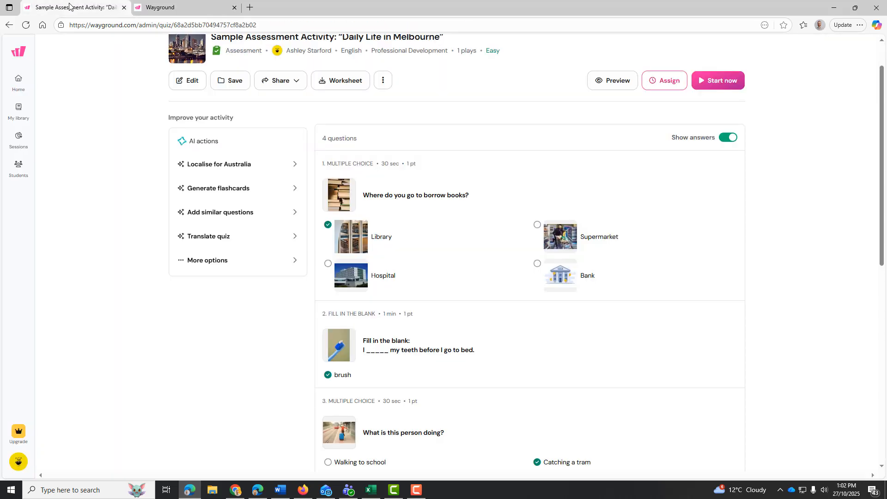
click(200, 9)
click(426, 242)
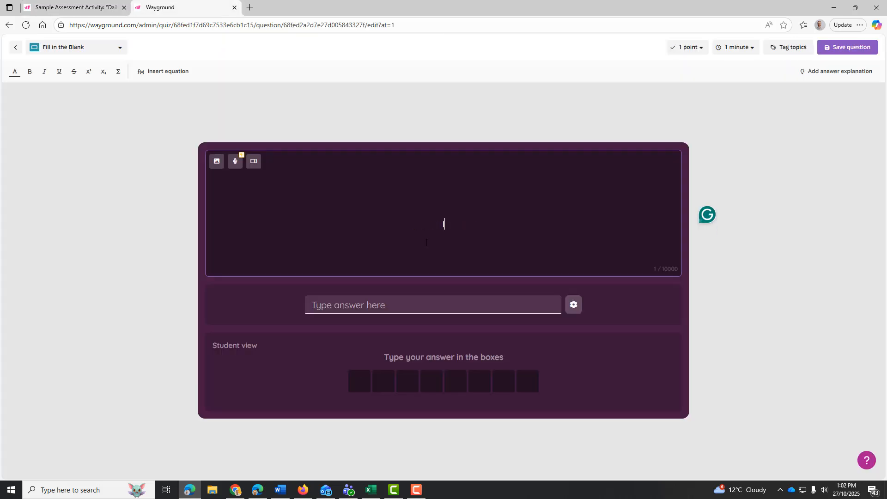
text(I _____ my teethc)
key(BackSpace)
text(be)
key(BackSpace)
key(BackSpace)
key(BackSpace)
text(before I go to bed)
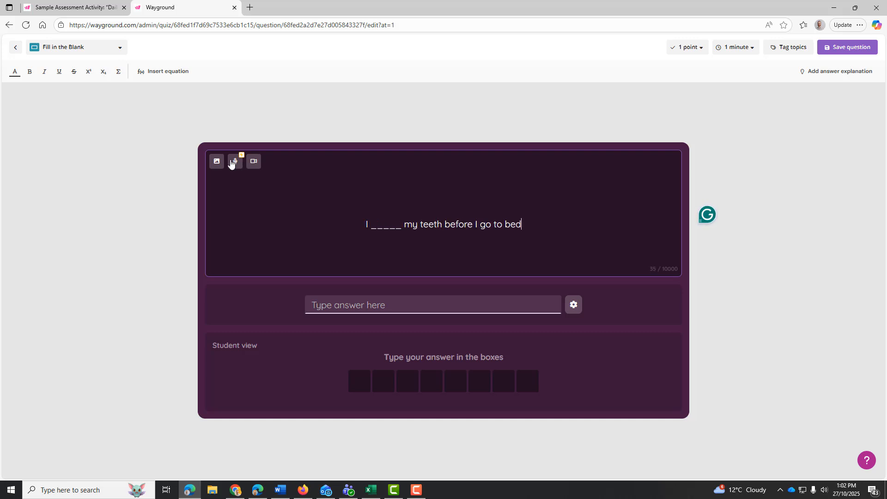
Add the photo of a man brushing his teeth to the question from an image search for "brush my teeth"
click(215, 162)
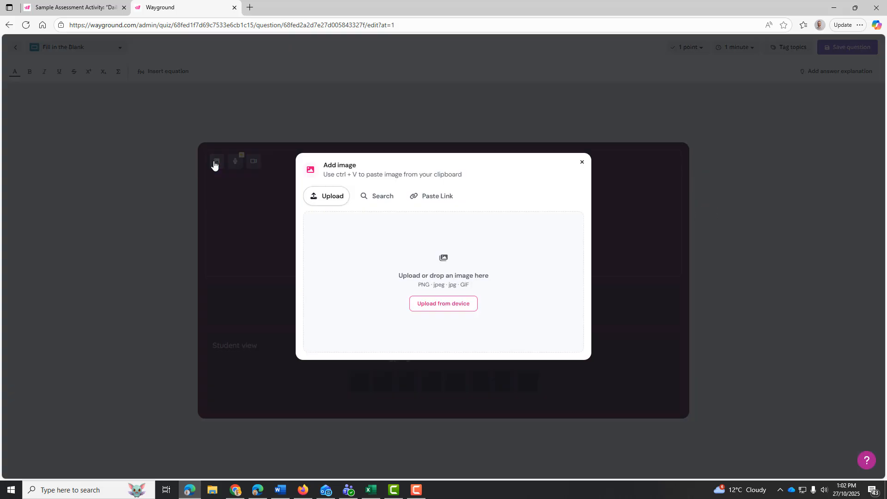
click(379, 198)
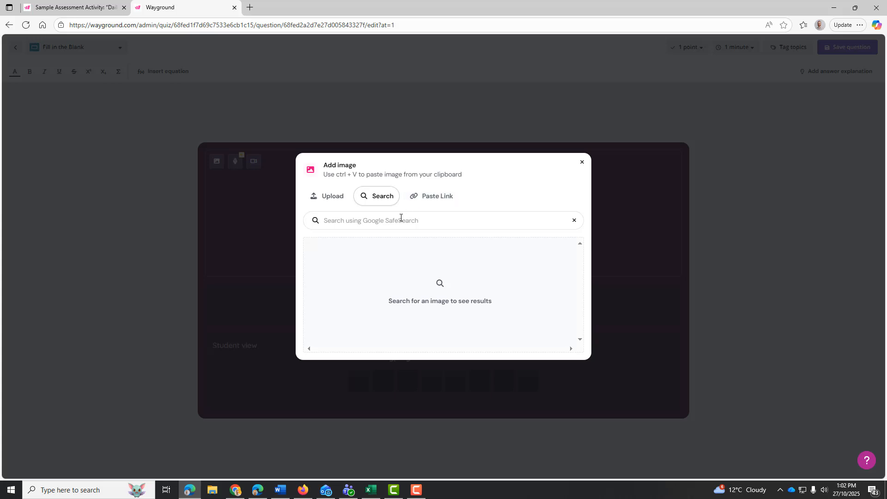
click(401, 218)
text(brush)
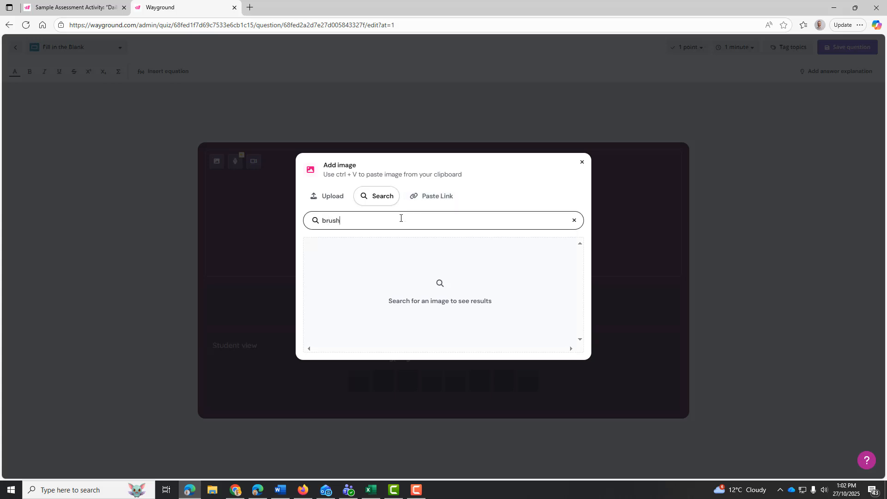
text( my teeth)
key(Return)
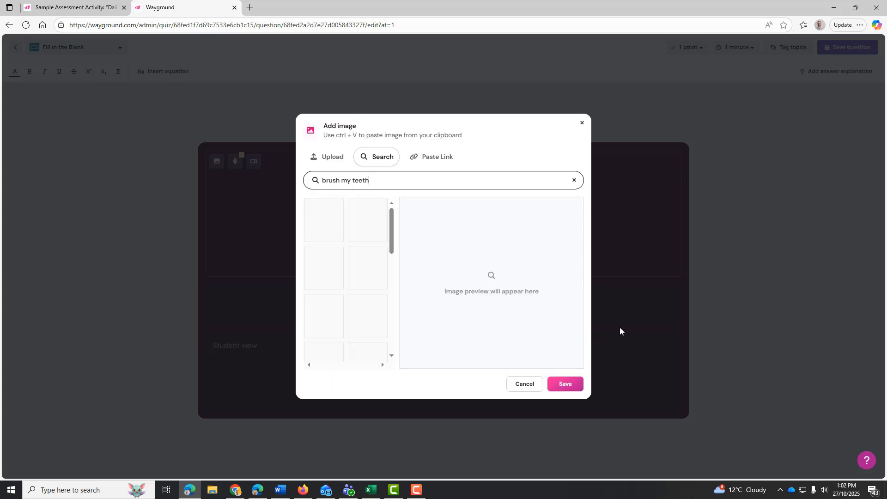
click(561, 390)
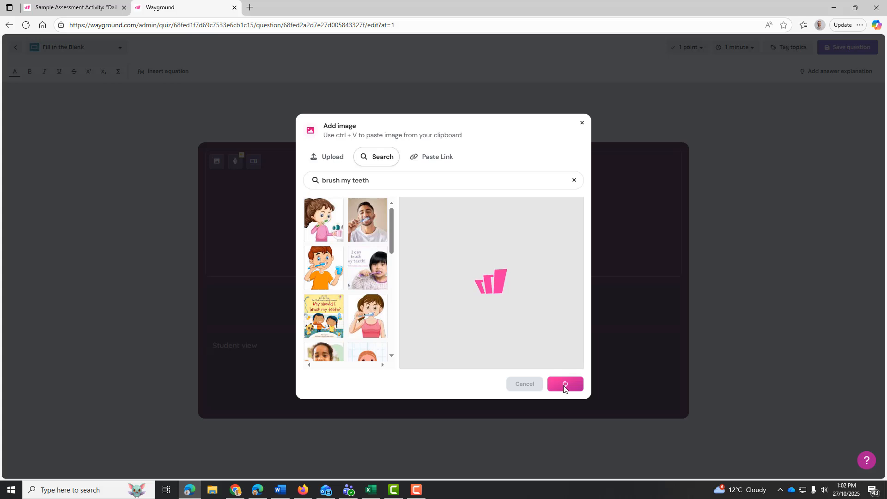
click(570, 392)
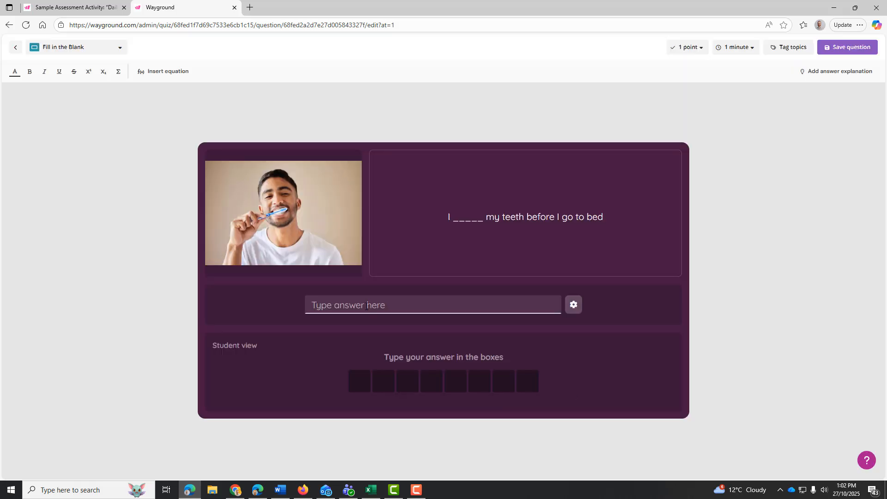
Enter "brush" as the answer to the fill-in-the-blank question and save the question
click(366, 306)
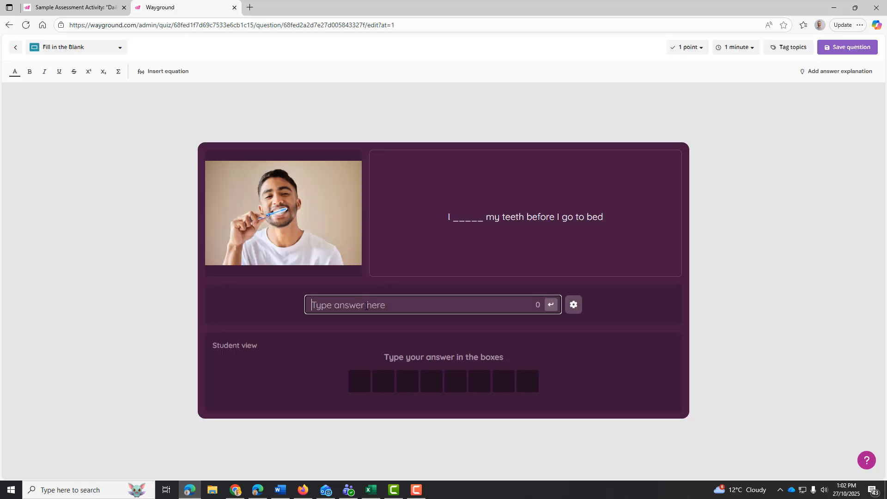
text(brush)
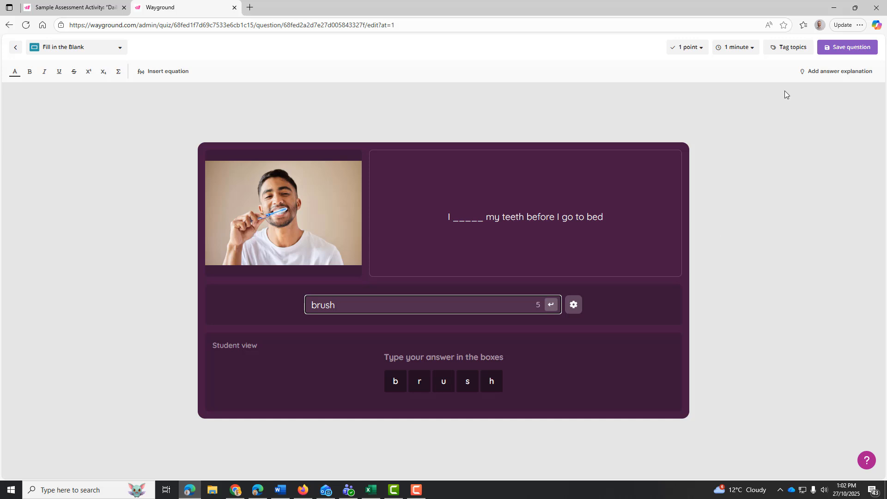
click(828, 51)
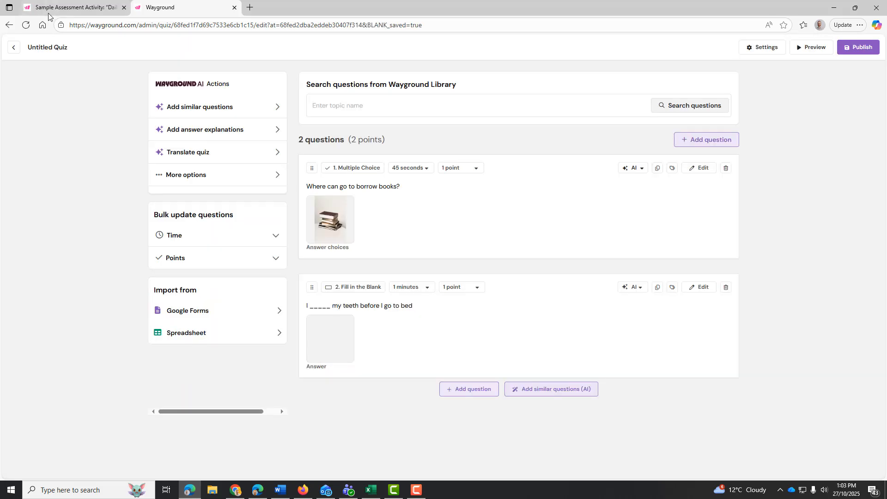
Review the third and fourth questions of the sample assessment and return to the new quiz
click(57, 7)
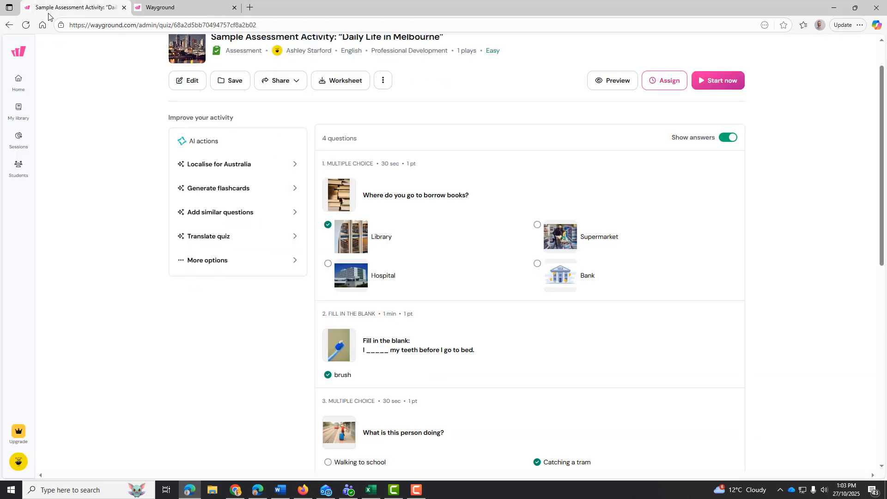
scroll(462, 208, down, 4)
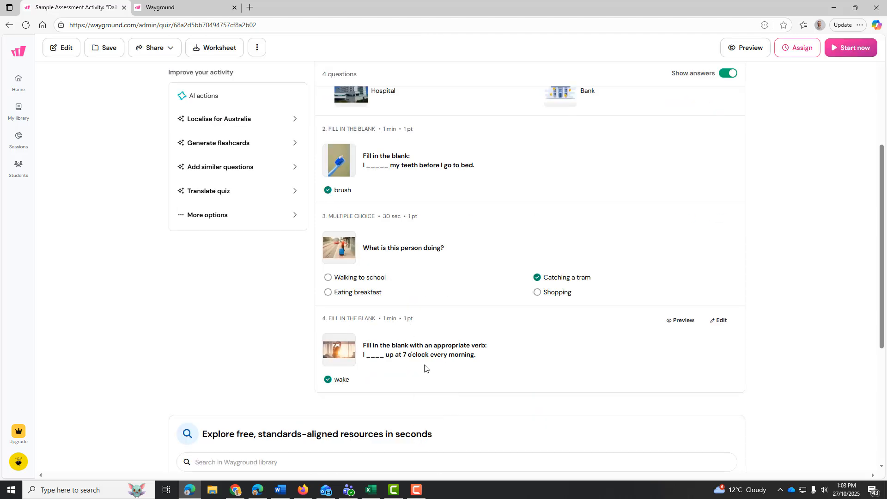
click(189, 3)
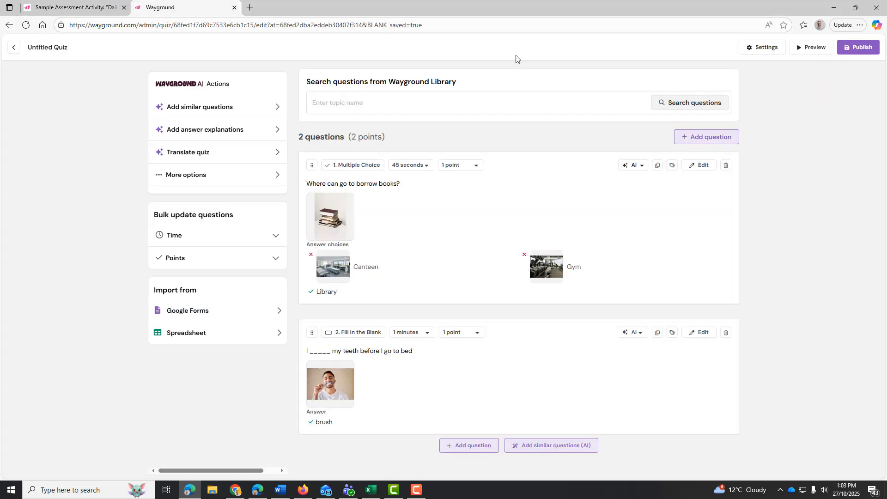
Try out a Passage question, leave it without content and delete it from the quiz
click(477, 451)
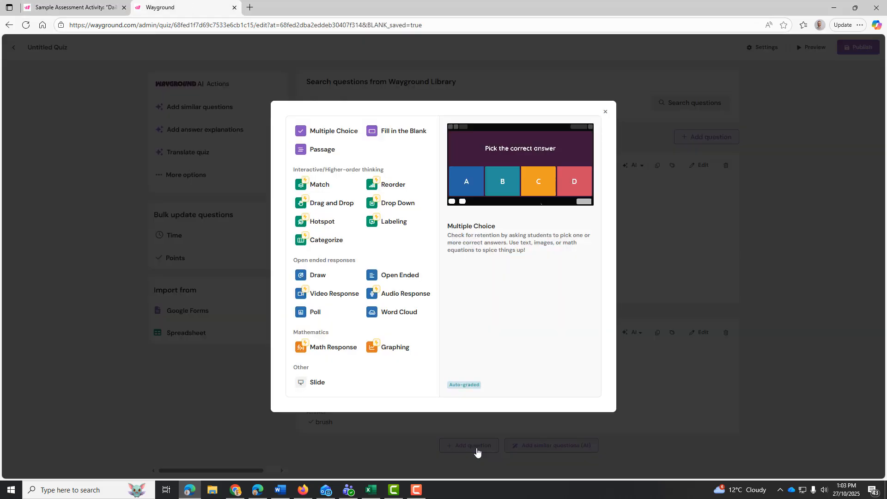
click(322, 155)
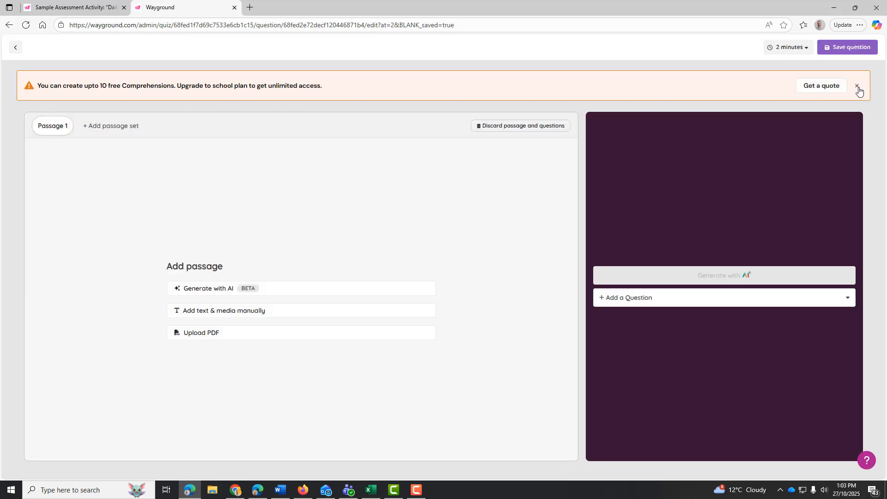
click(857, 87)
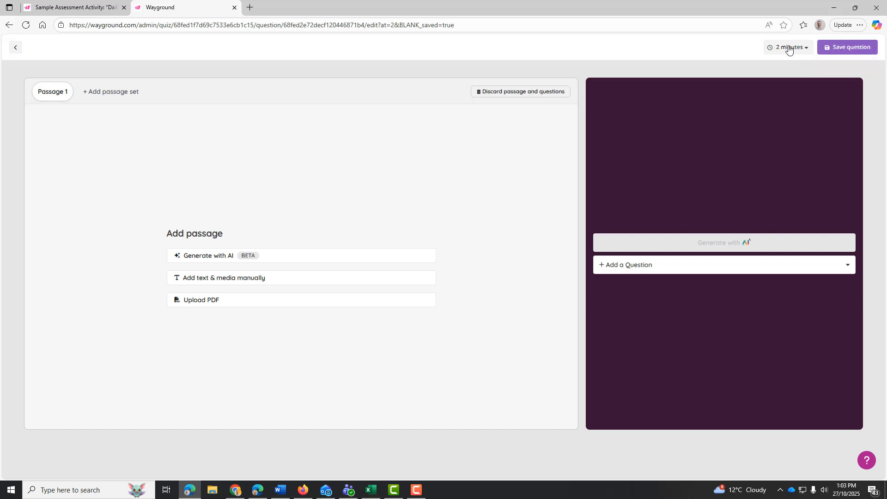
click(15, 47)
click(492, 78)
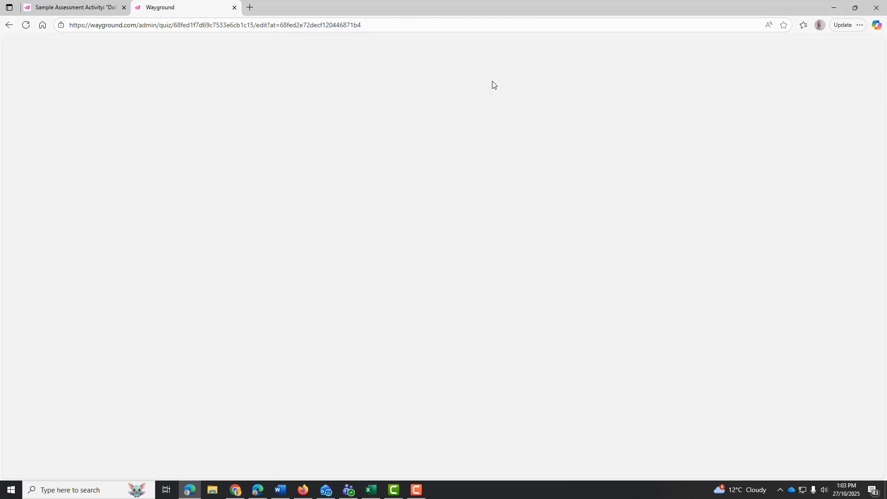
scroll(451, 266, down, 2)
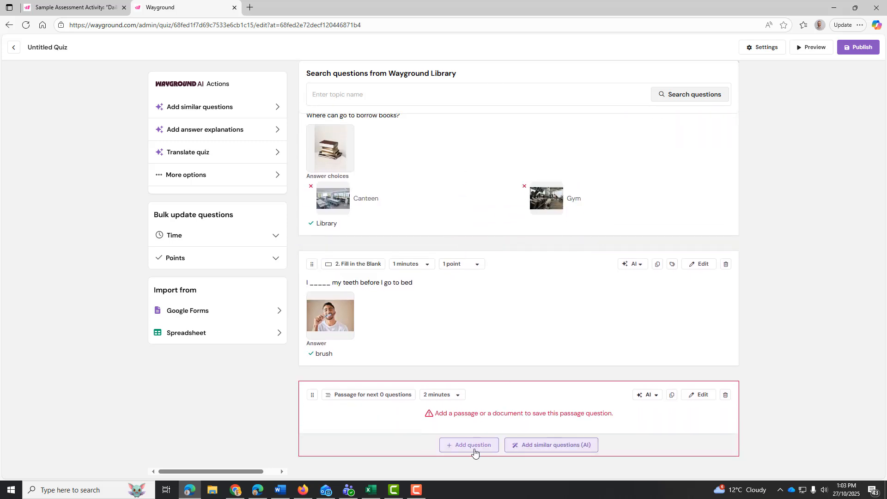
click(726, 396)
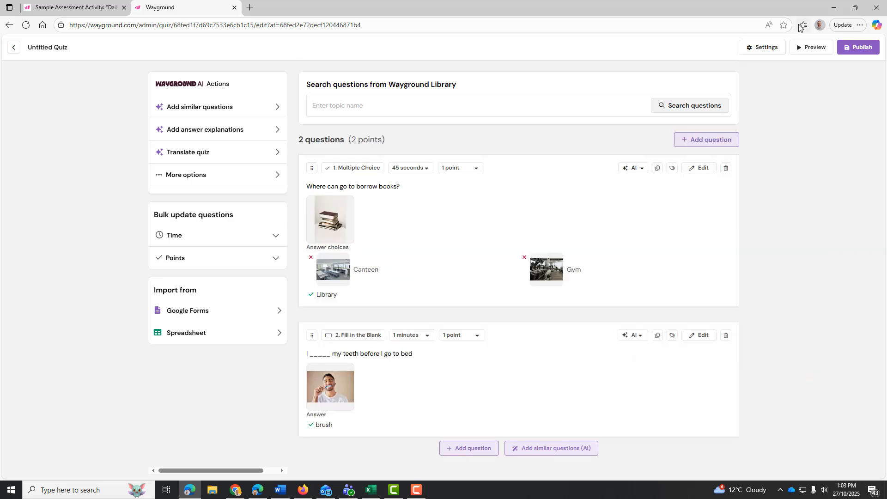
Add a Multiple Choice question after checking the sample assessment, and enter "What is this person doing?" as its question text
click(716, 144)
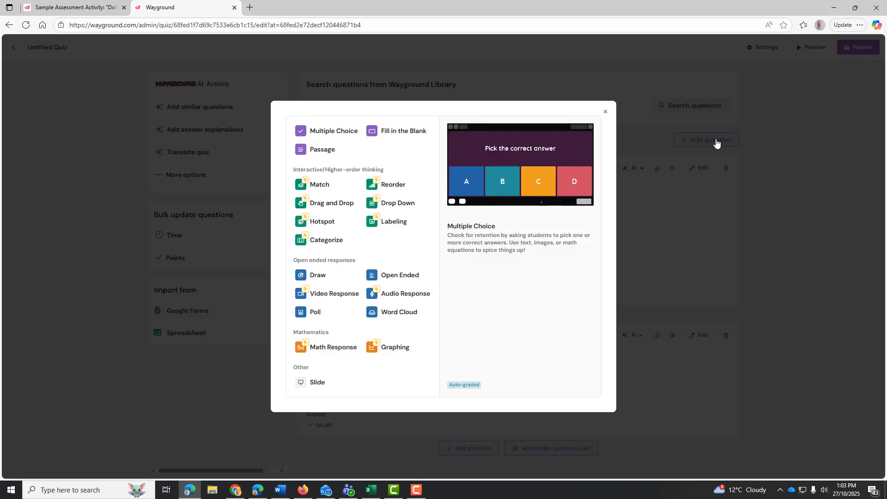
click(57, 9)
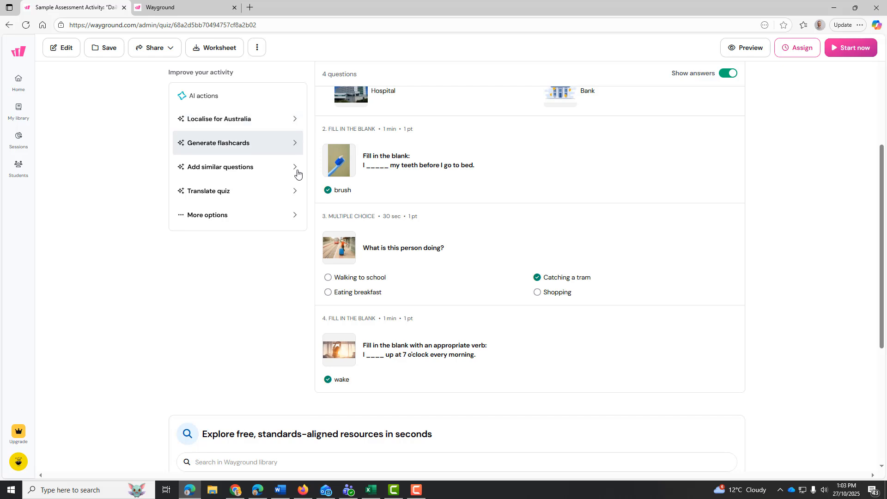
click(217, 9)
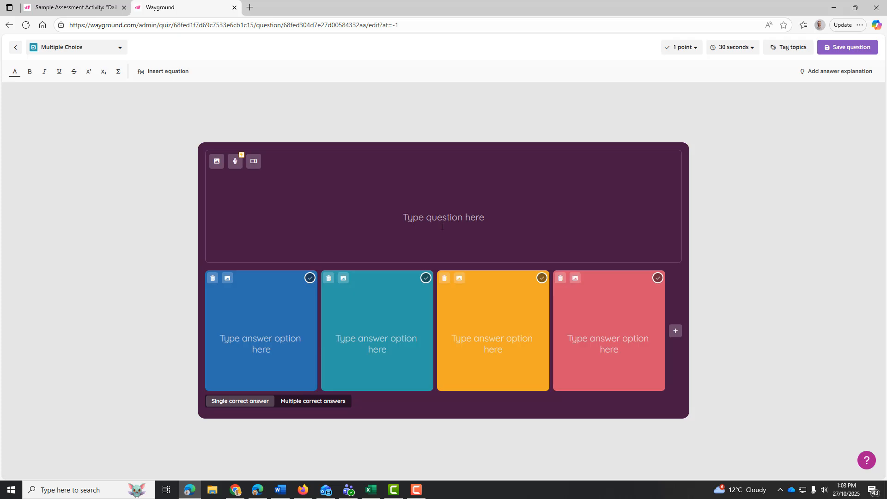
click(443, 227)
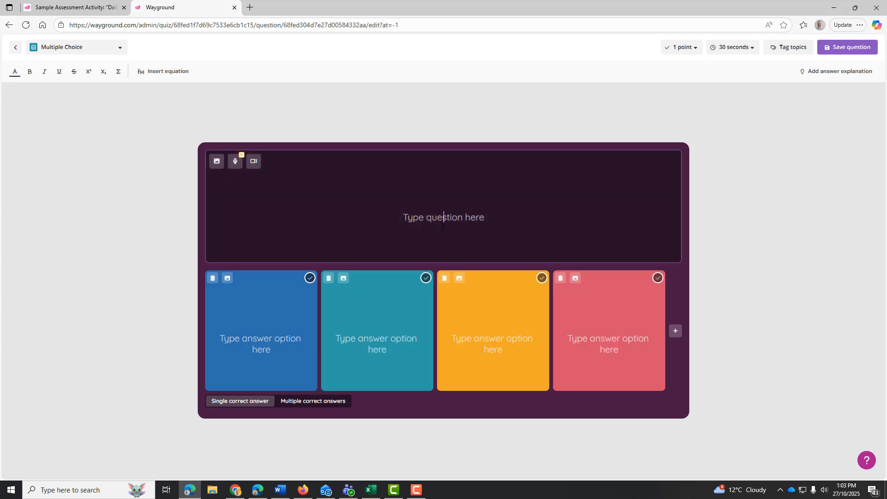
text(What is this )
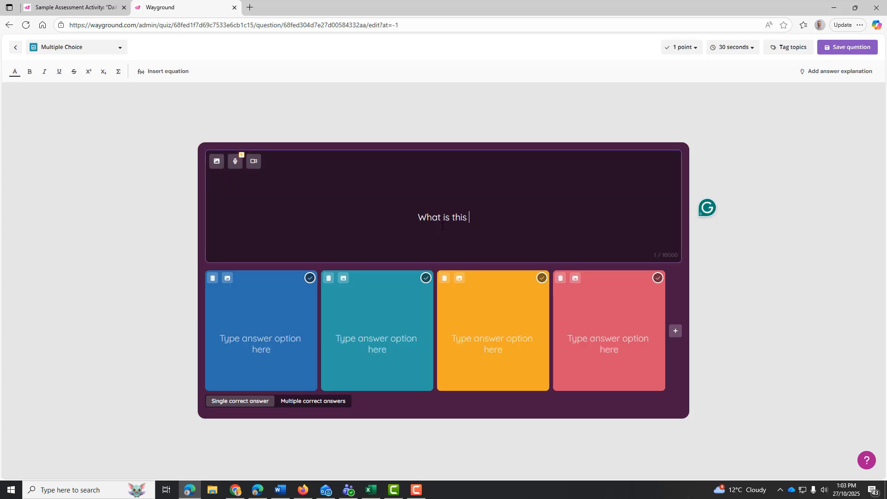
text(person doing?)
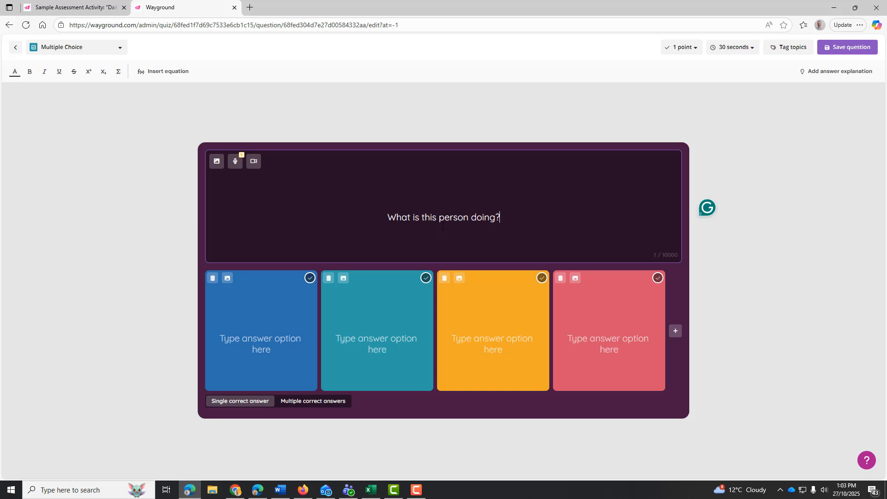
click(216, 162)
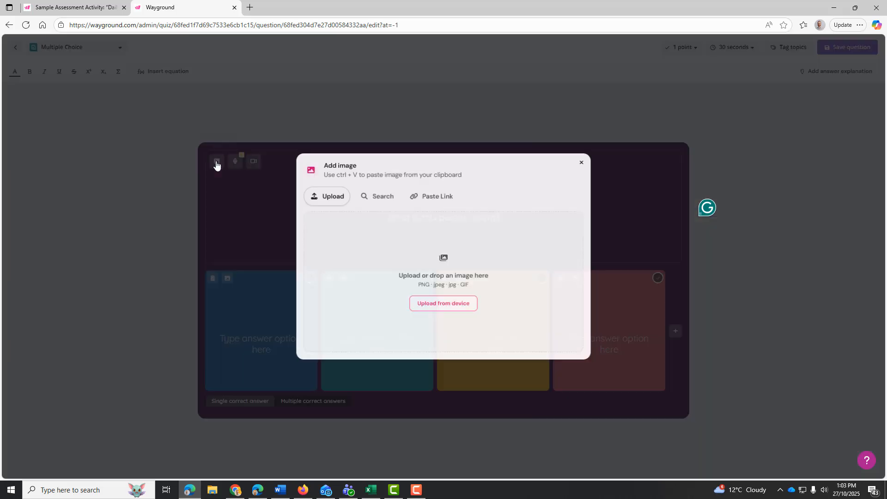
click(581, 164)
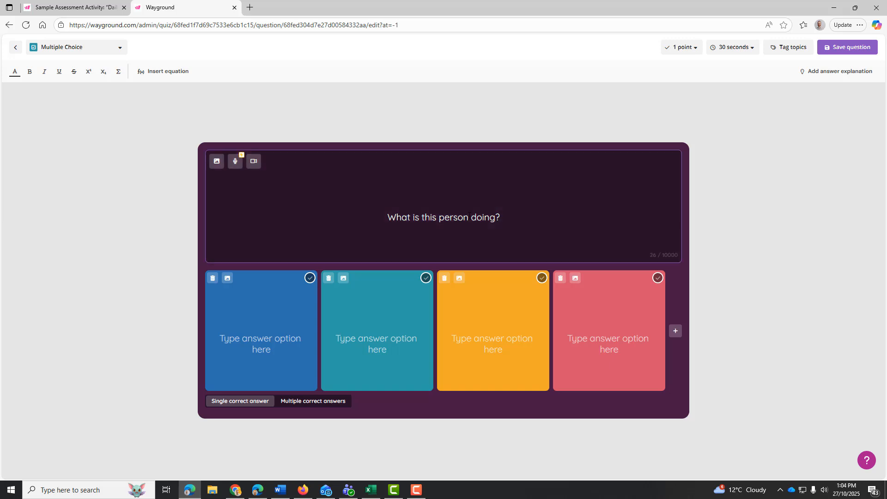
Reword the question text to "What is this person in the image doing?"
key(BackSpace)
key(BackSpace)
key(BackSpace)
key(BackSpace)
key(BackSpace)
key(BackSpace)
text(in )
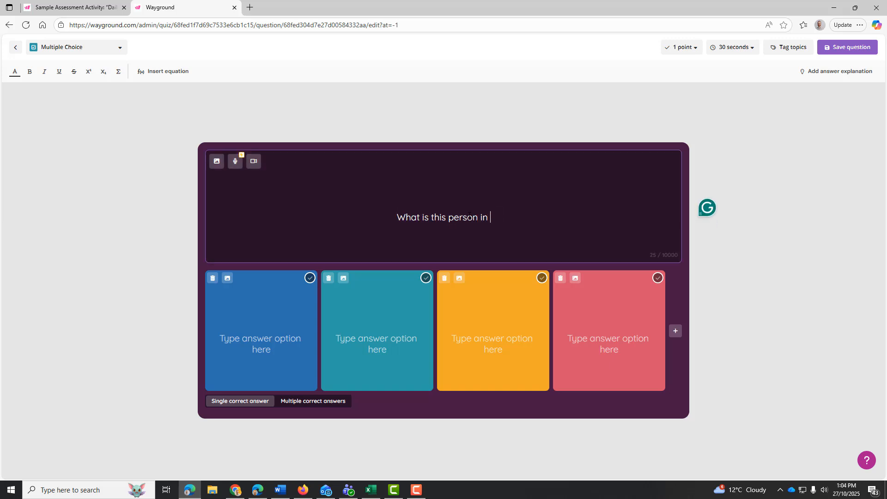
text(the image doi)
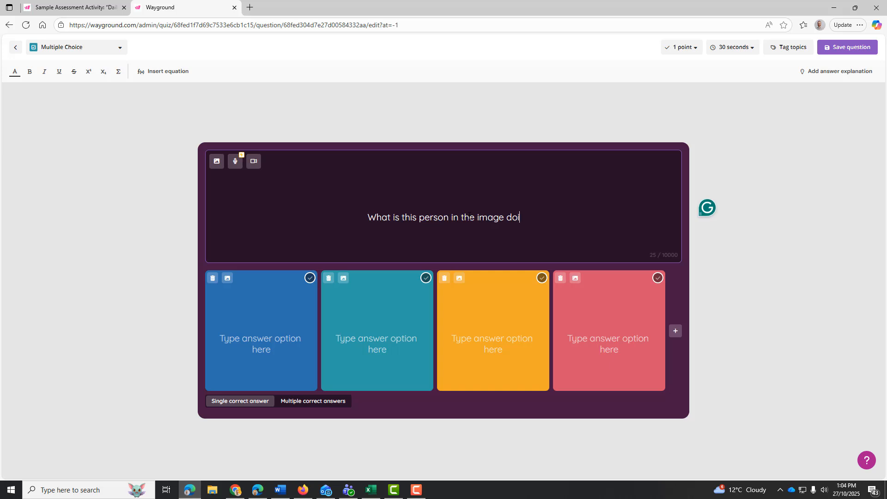
text(ng?)
Add the photo of a man in an apron cooking to the question from an image search for "cooking dinner"
click(216, 162)
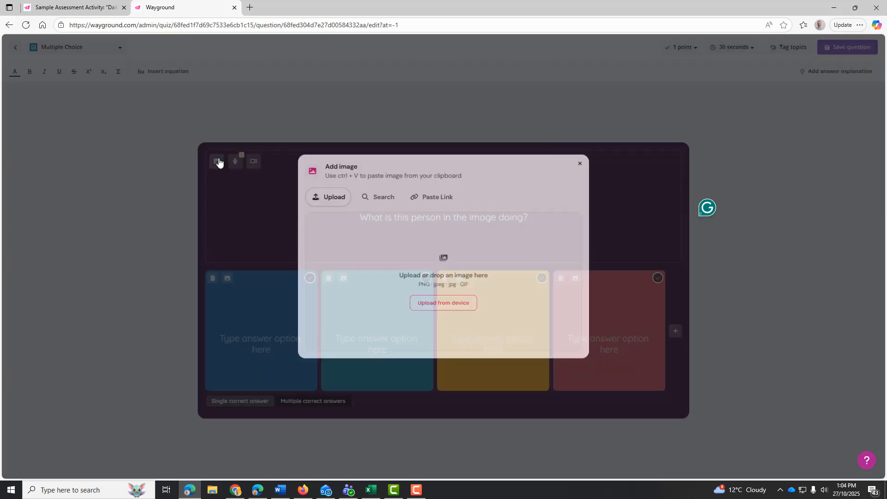
click(391, 201)
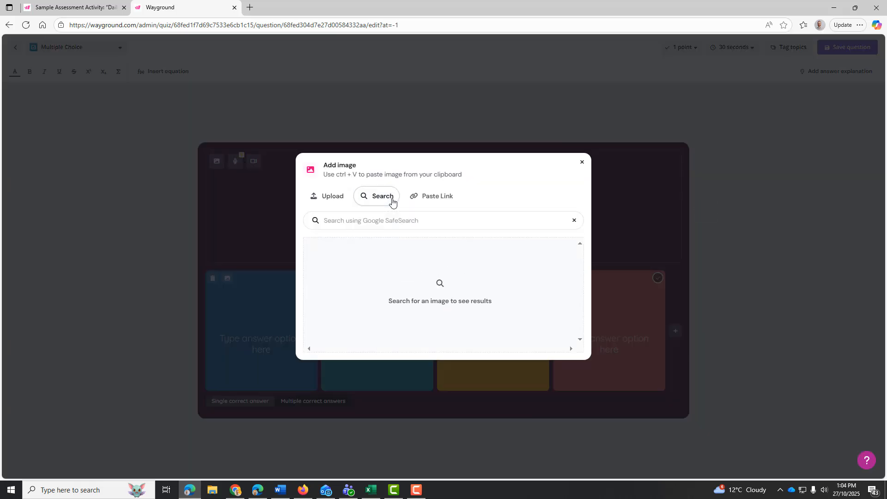
click(373, 221)
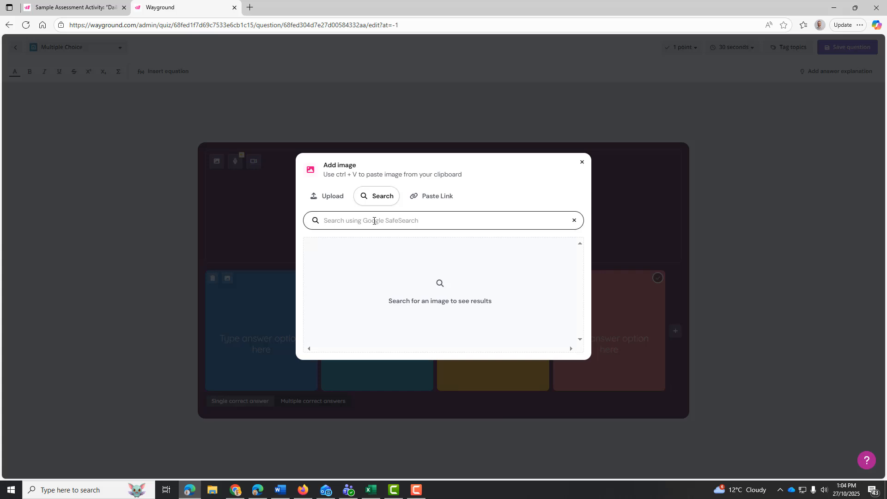
text(cooking dinner)
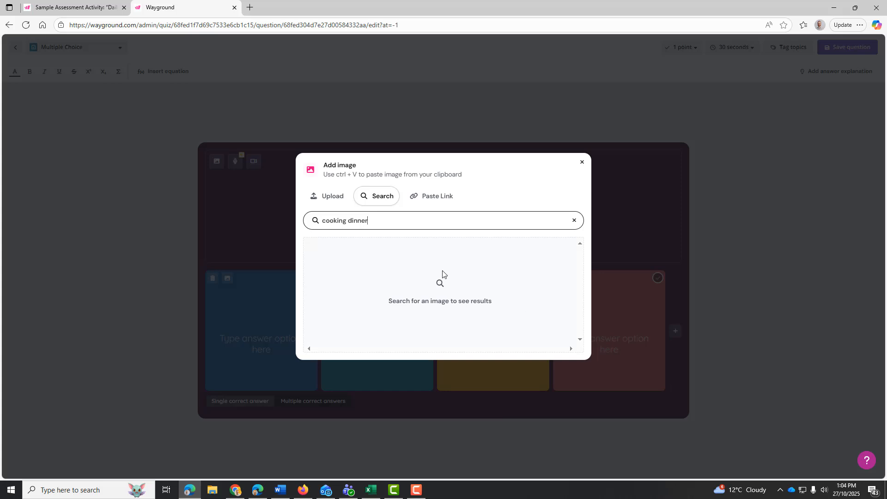
key(Return)
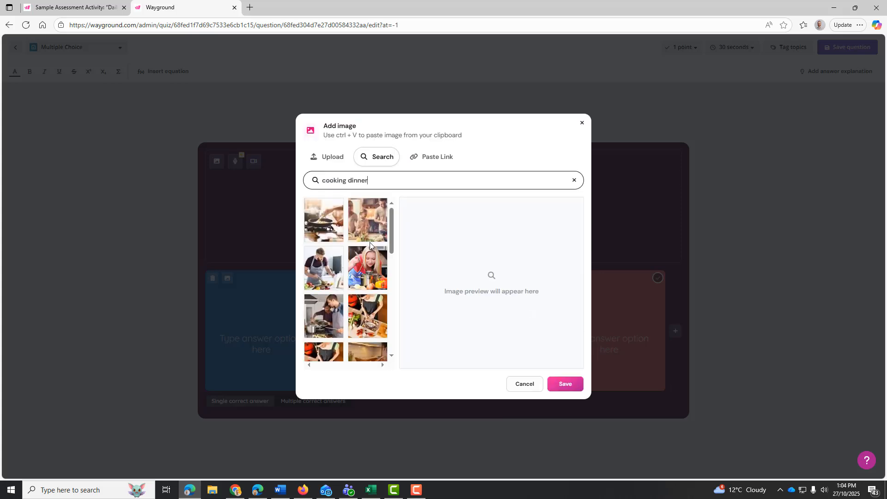
click(325, 261)
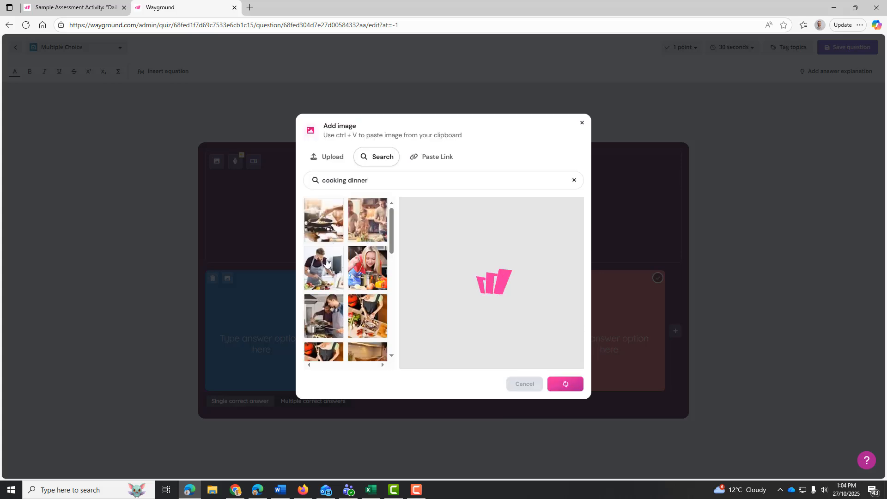
click(562, 384)
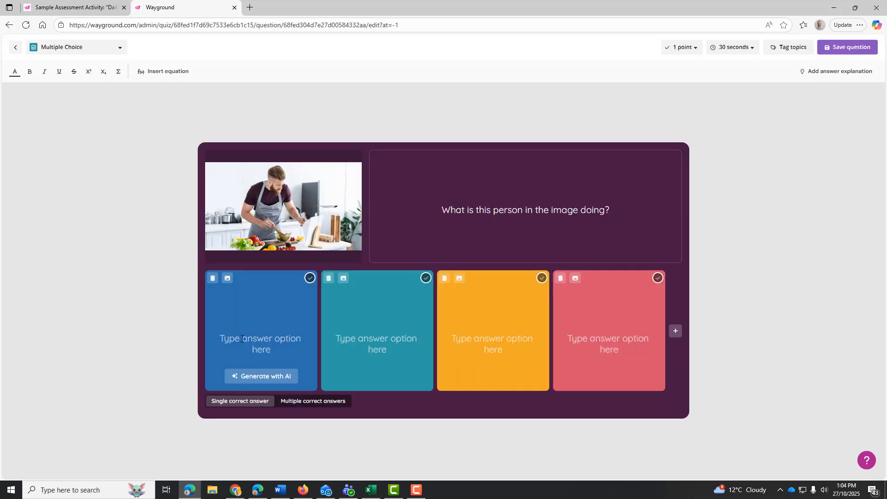
Enter "making their bed", "doing laundry" and "cooking a meal" as the first three answer options
click(241, 339)
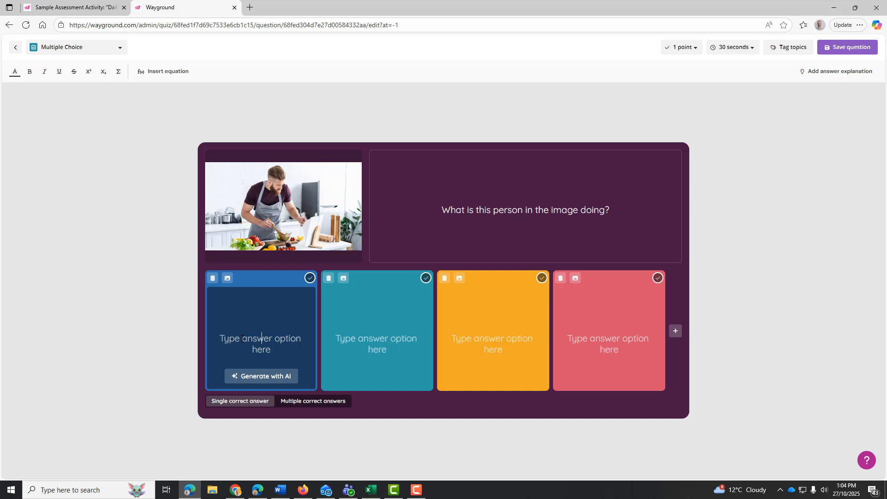
text(making thie)
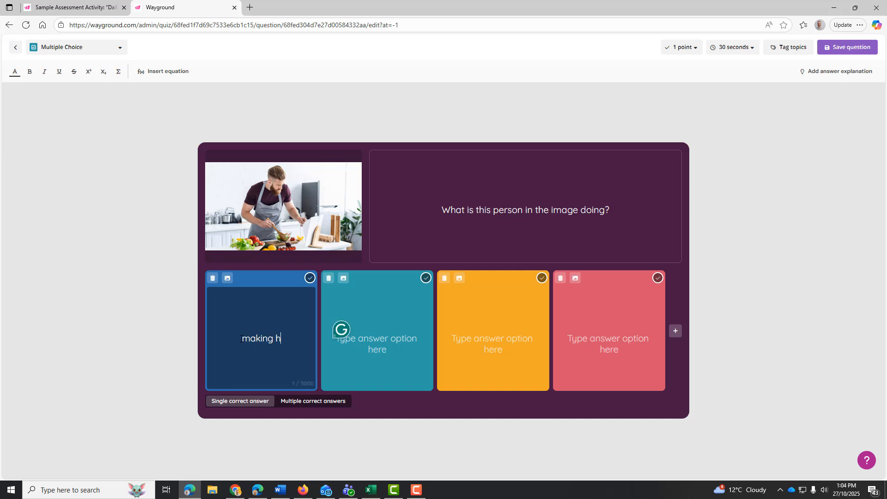
key(BackSpace)
key(BackSpace)
text(eir bed)
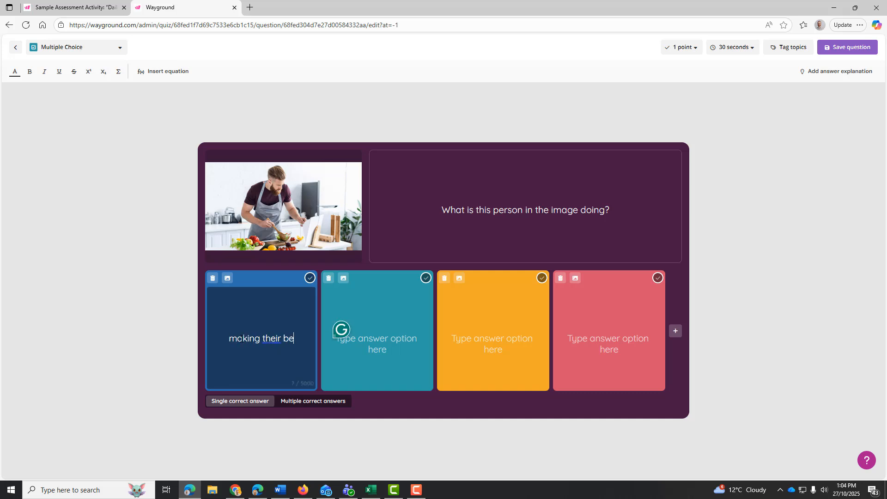
click(390, 338)
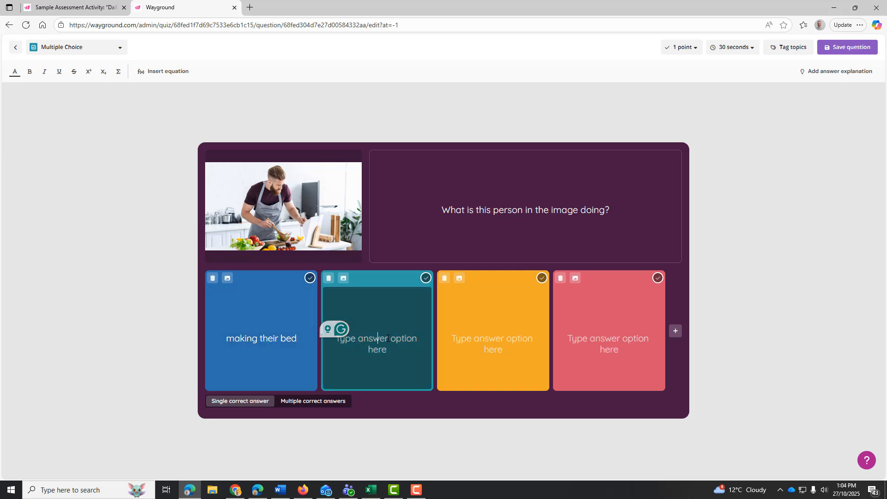
text(doing laundry)
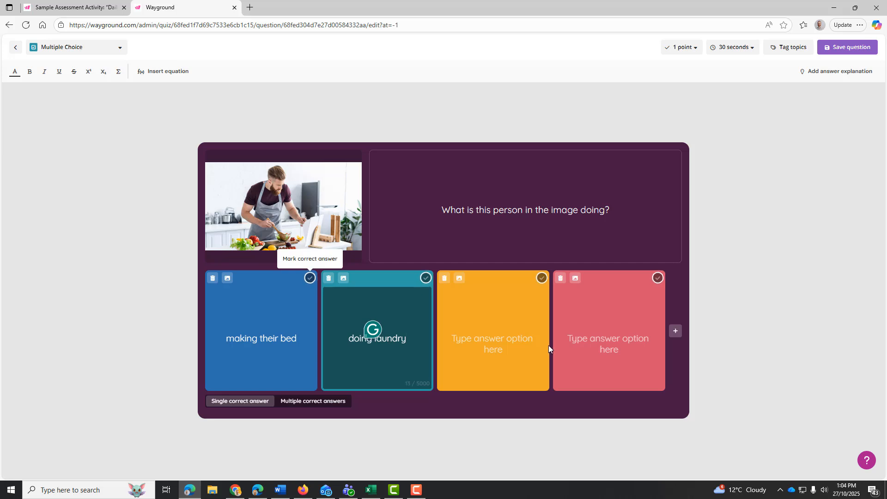
click(505, 339)
text(cook)
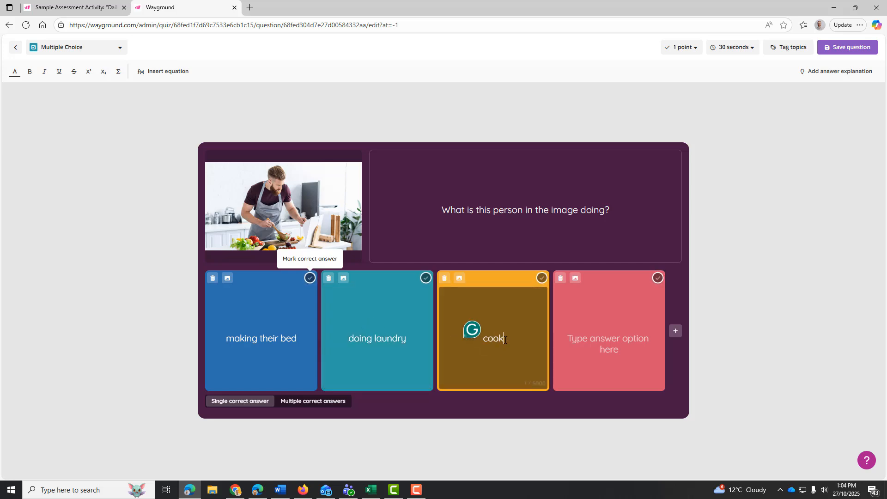
text(ing a meal)
Add the photo of a woman arranging pillows to the "making their bed" option from an image search for "making theirbed"
click(227, 278)
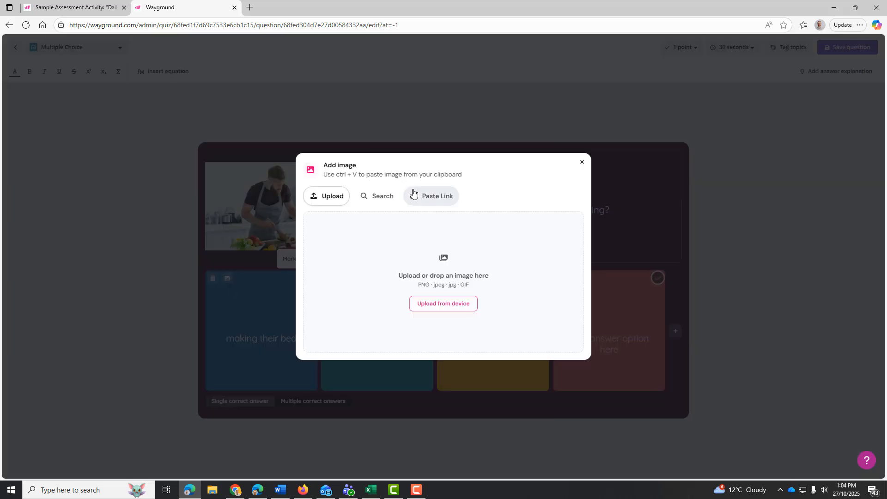
click(381, 197)
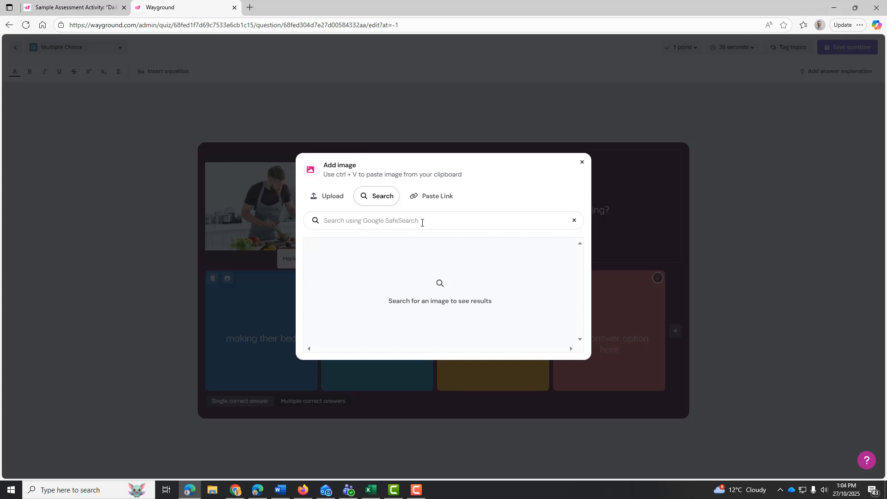
click(422, 222)
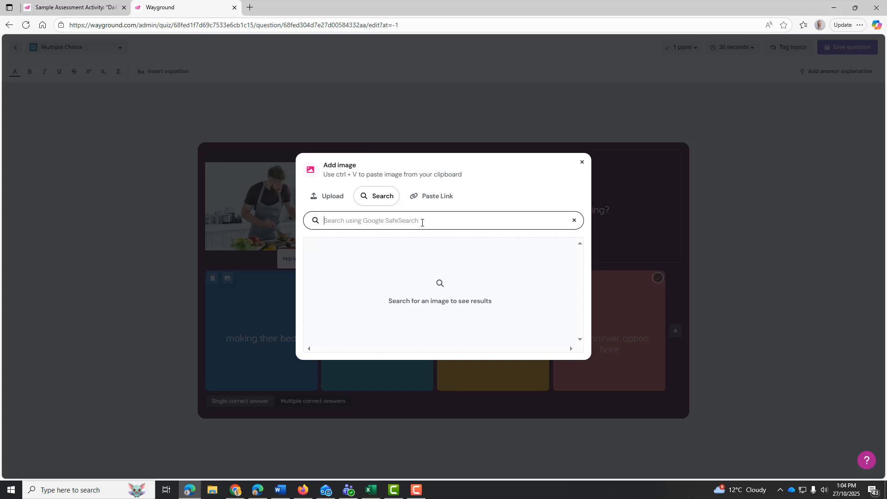
text(making theirbed)
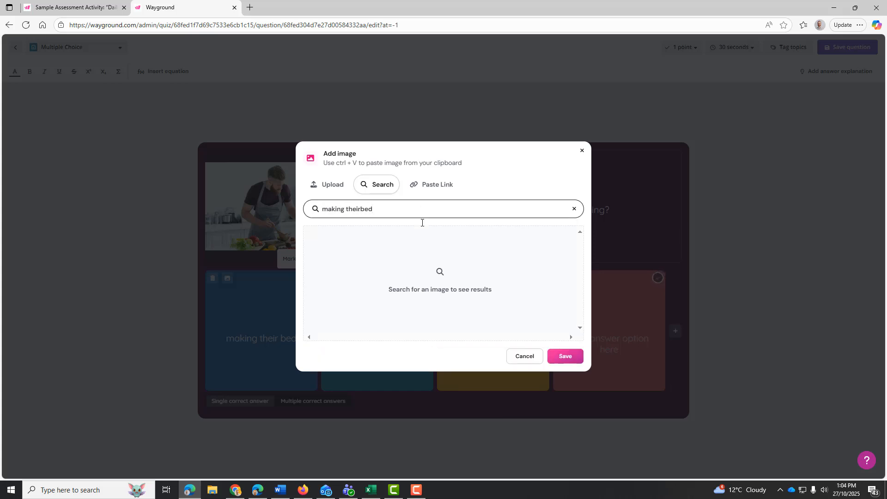
key(Return)
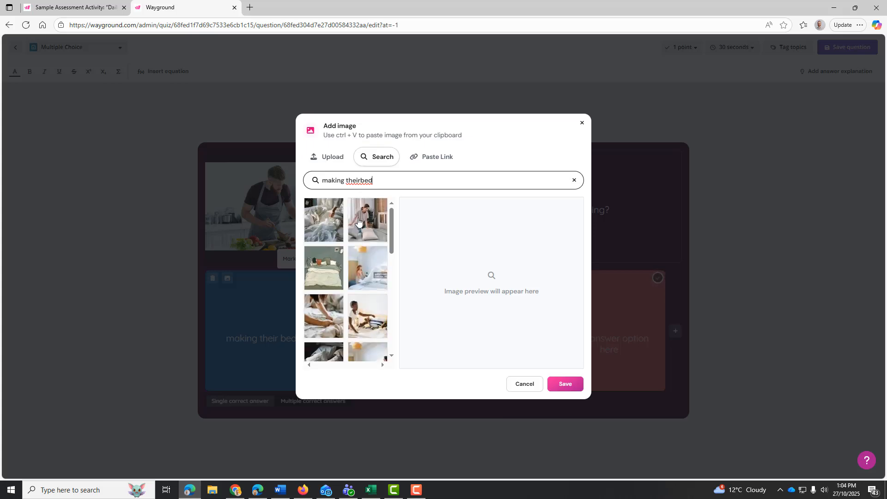
click(371, 213)
click(558, 383)
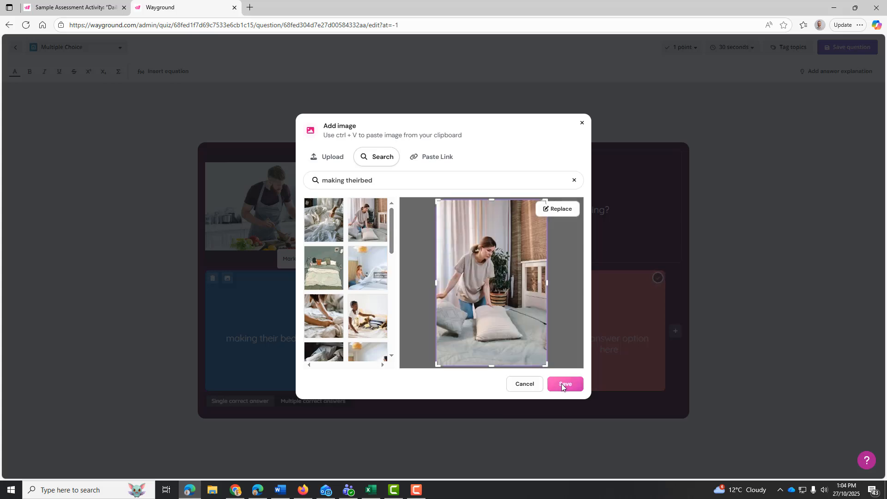
click(561, 387)
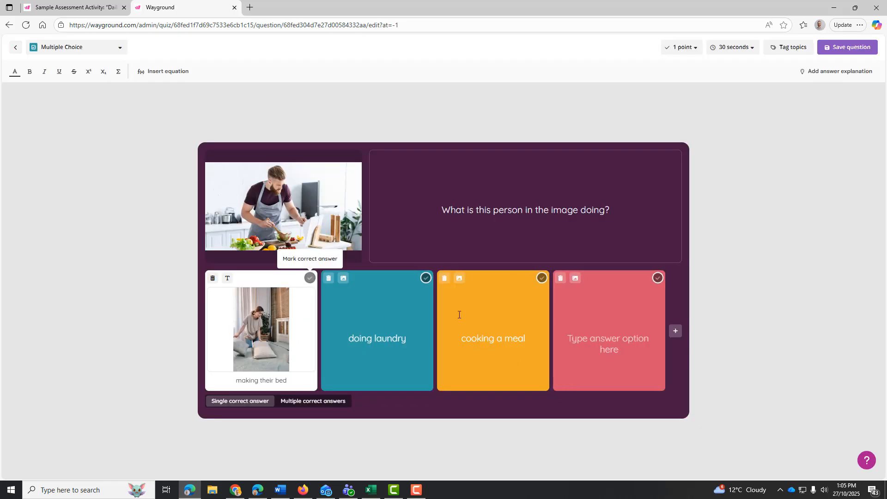
Add the photo of a blue towel being unloaded from a washer to the "doing laundry" option from an image search for "doing laundry"
click(382, 342)
click(343, 278)
click(376, 196)
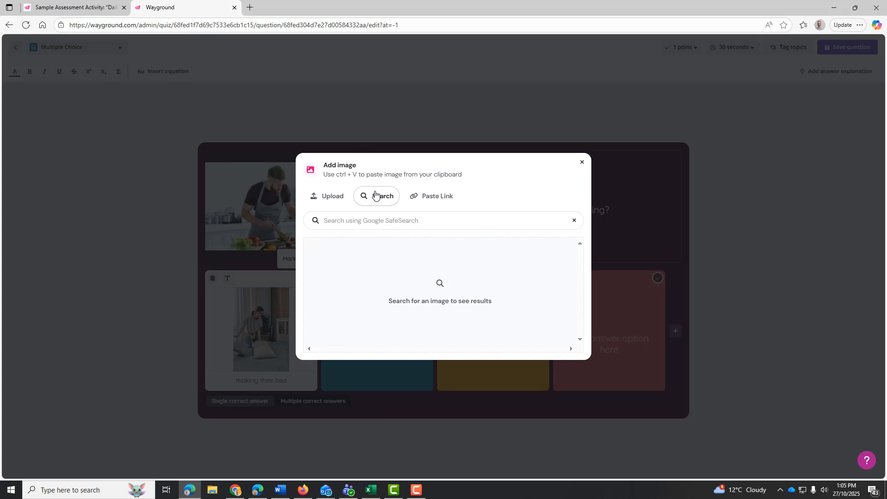
click(364, 221)
text(do)
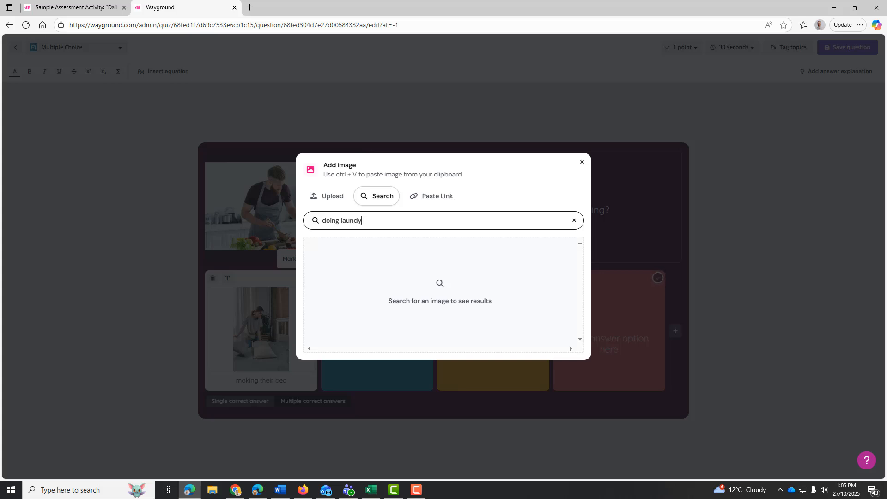
text(ing laundry)
key(Return)
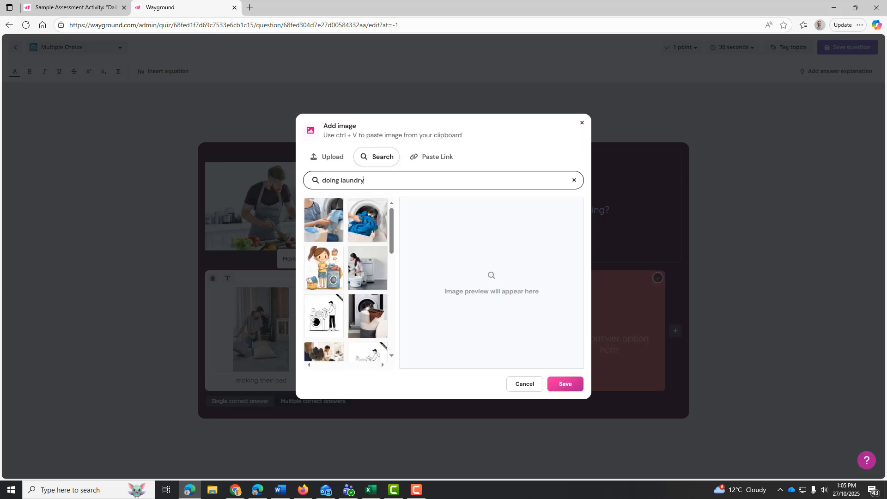
click(363, 223)
click(565, 385)
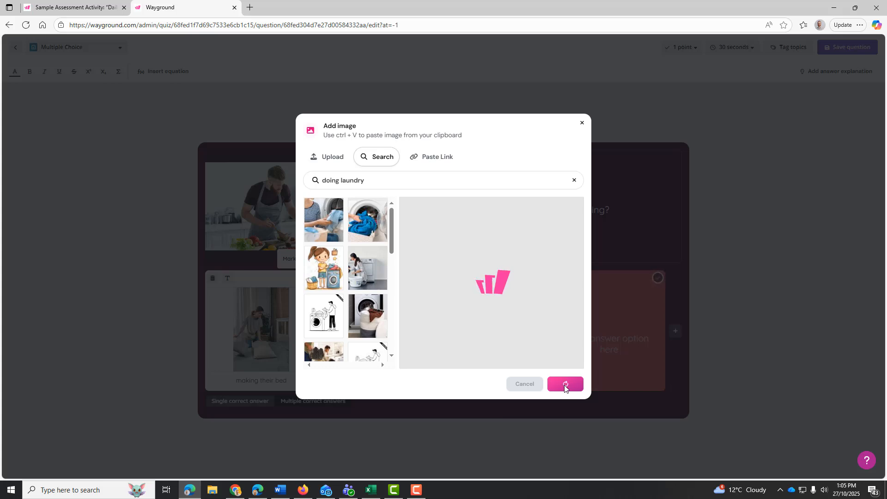
click(566, 385)
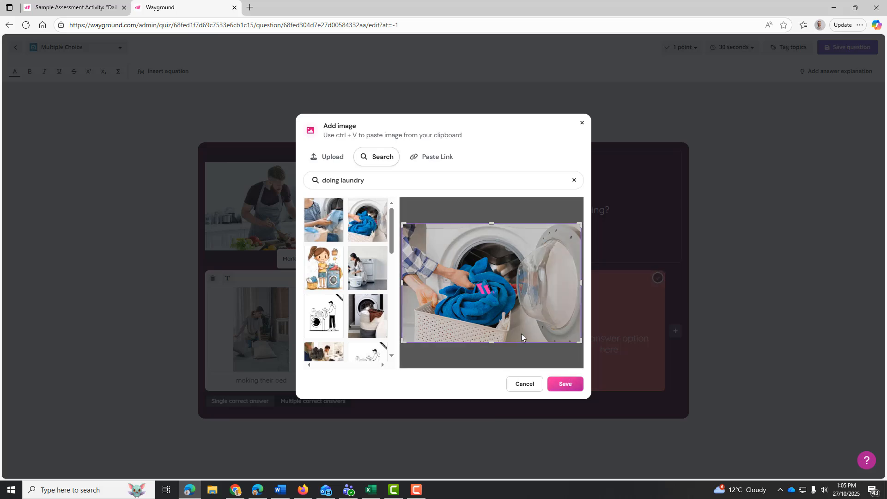
Add the photo of a food bowl to the "cooking a meal" option from an image search for "meal"
click(509, 323)
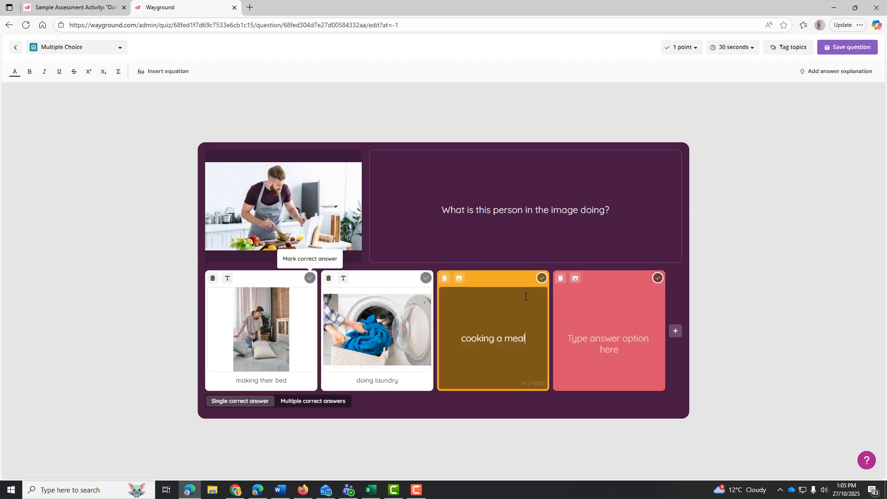
click(460, 277)
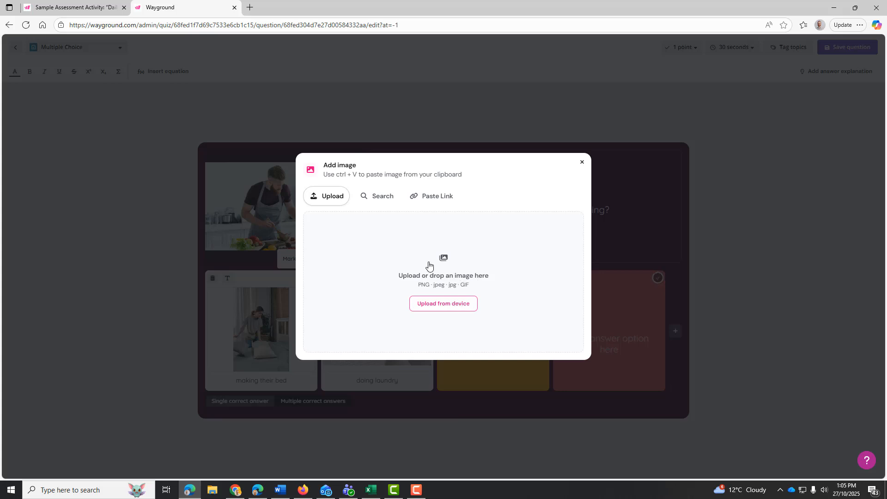
click(373, 197)
click(382, 221)
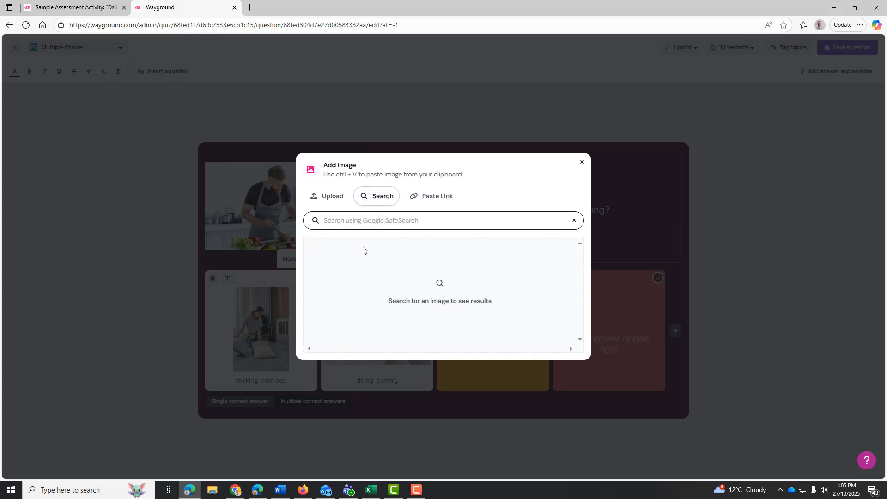
text(meal)
key(Return)
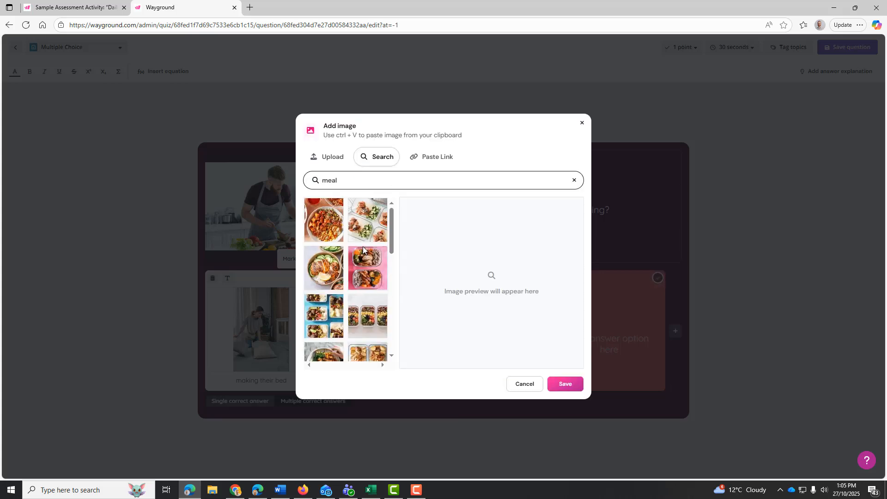
click(334, 227)
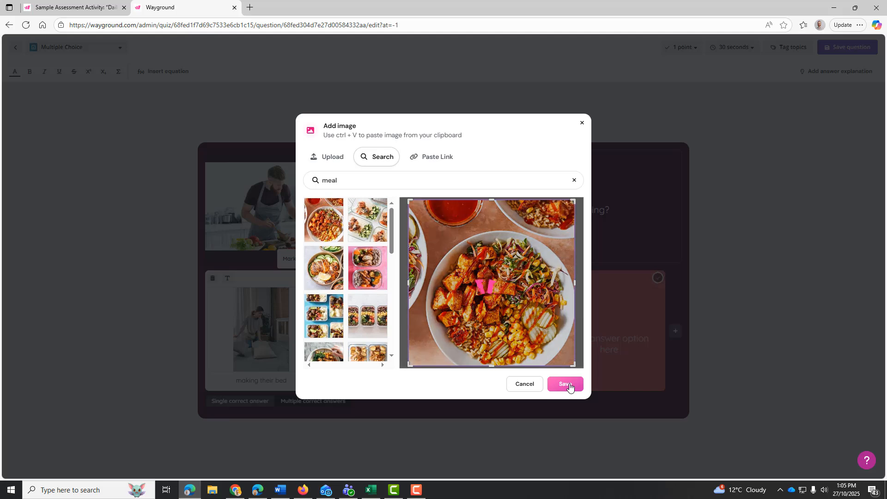
click(566, 384)
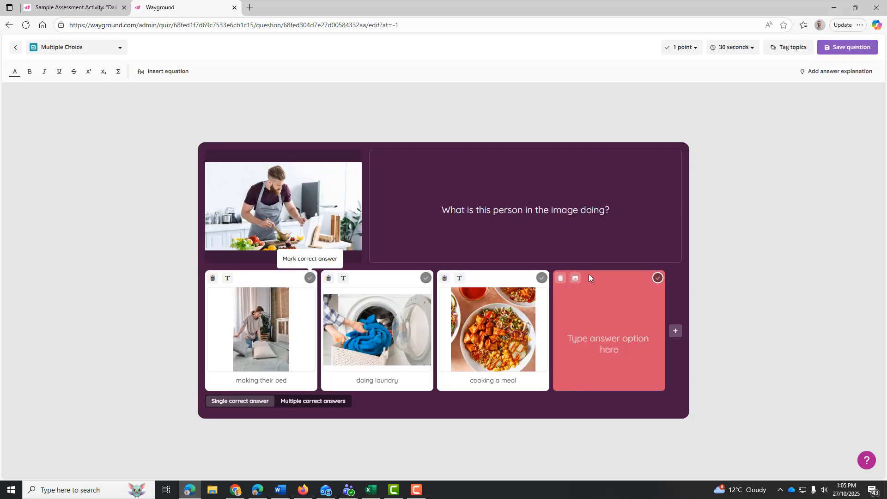
Delete the empty fourth answer option and save the question with "cooking a meal" marked as the correct answer
click(561, 277)
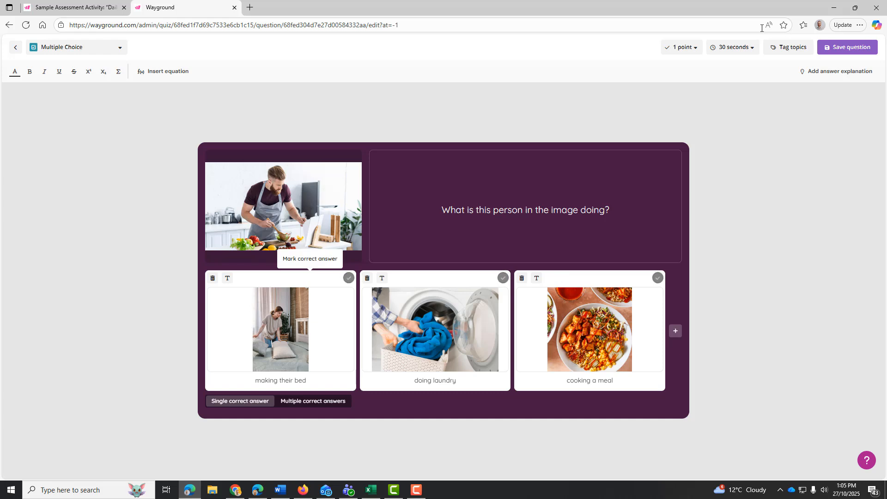
click(844, 48)
click(846, 48)
click(658, 278)
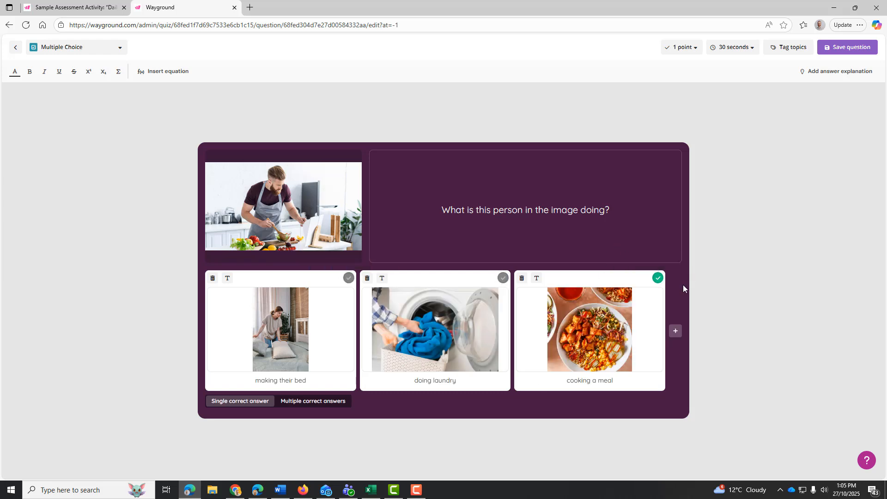
click(844, 49)
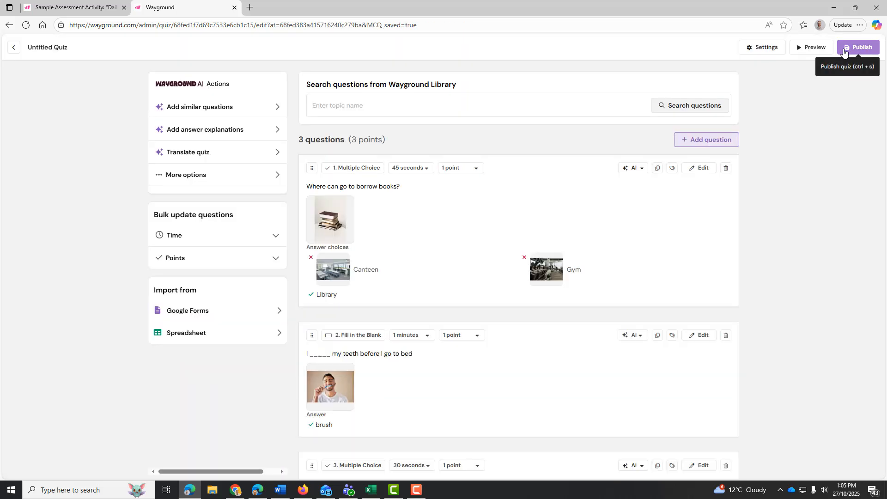
Review the quiz's question list and examine the time and points choices for bulk updates and for the first question
scroll(306, 203, down, 2)
scroll(304, 198, down, 3)
scroll(410, 264, up, 5)
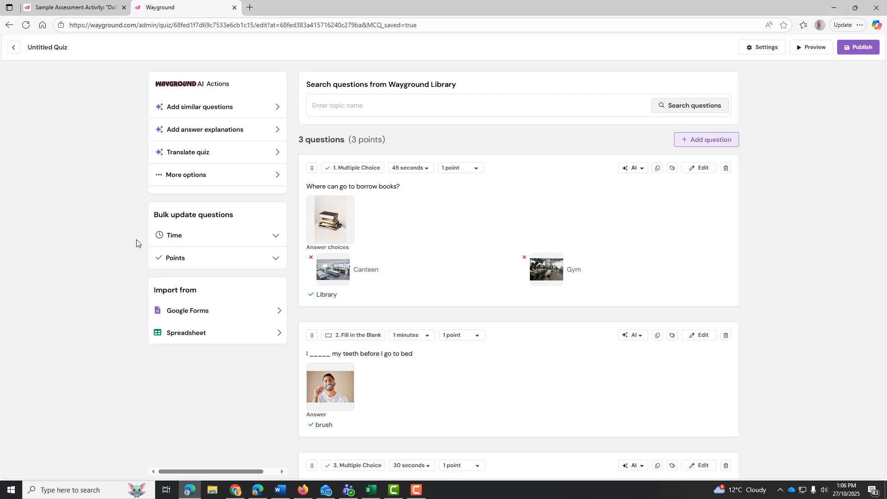
click(182, 234)
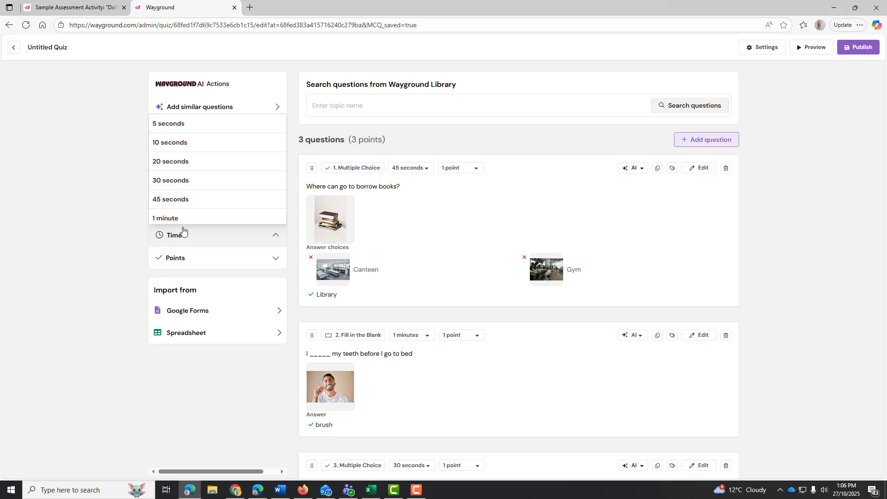
click(93, 163)
click(168, 259)
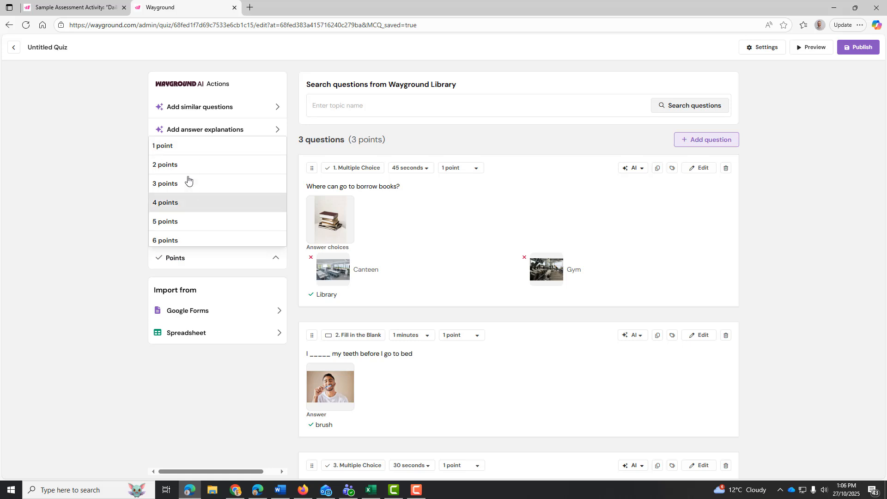
click(85, 180)
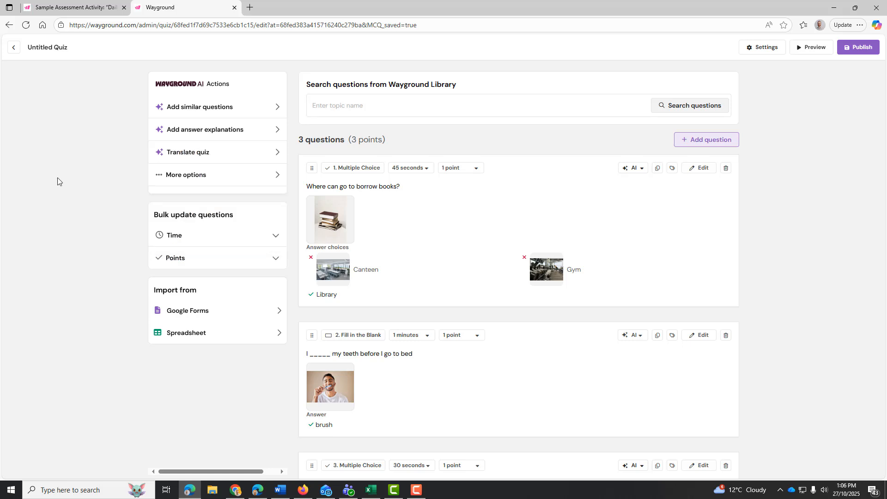
click(449, 168)
click(507, 193)
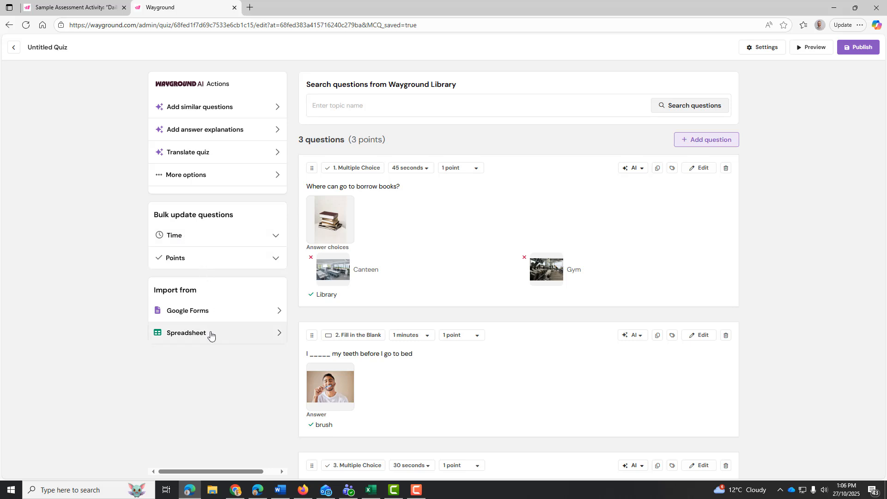
Preview all the quiz questions in the participant's view, briefly showing the answers on the fill-in-the-blank question
click(845, 51)
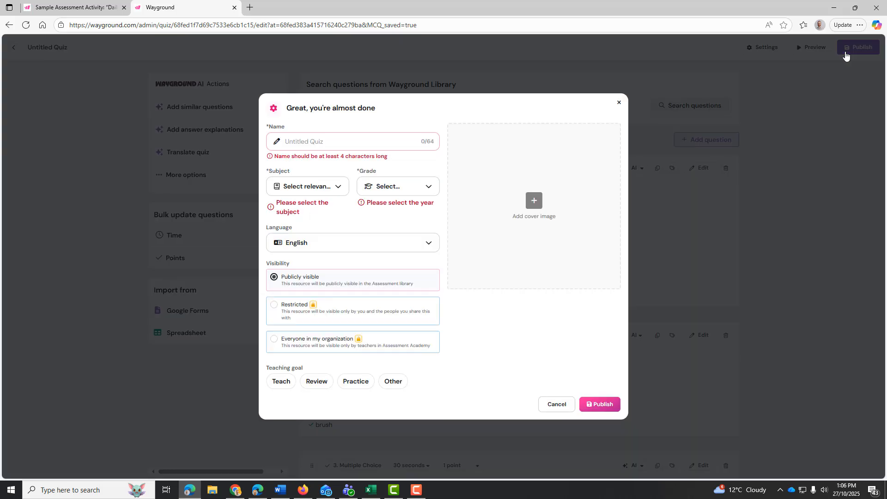
click(556, 405)
click(809, 52)
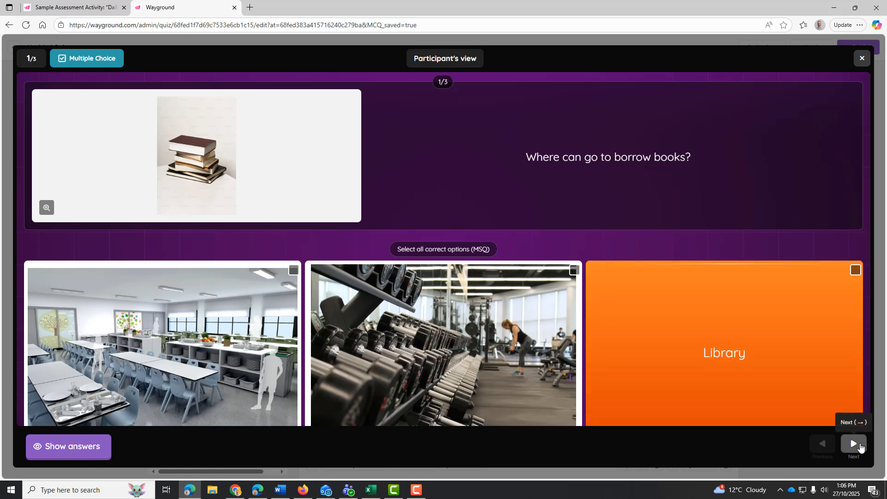
click(860, 446)
click(66, 452)
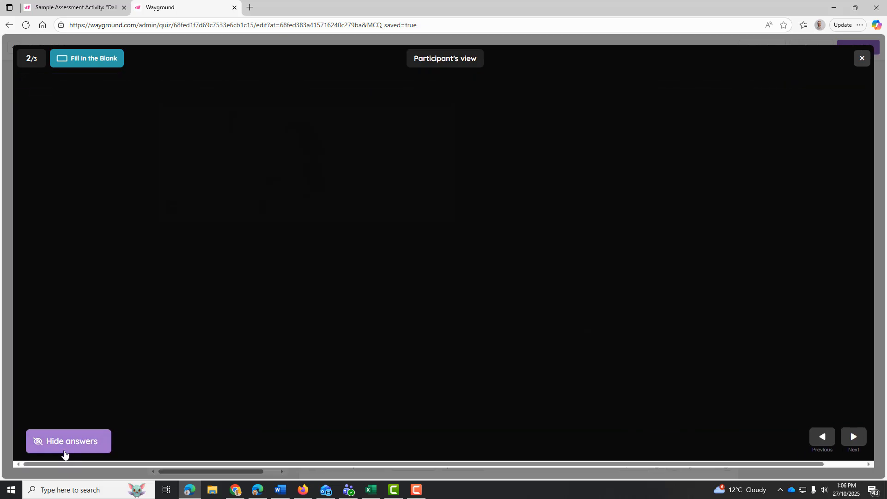
click(91, 448)
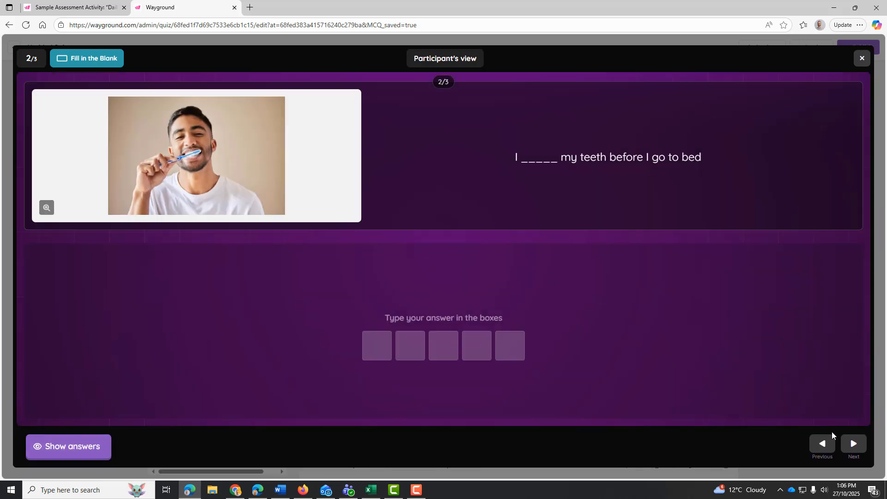
click(851, 447)
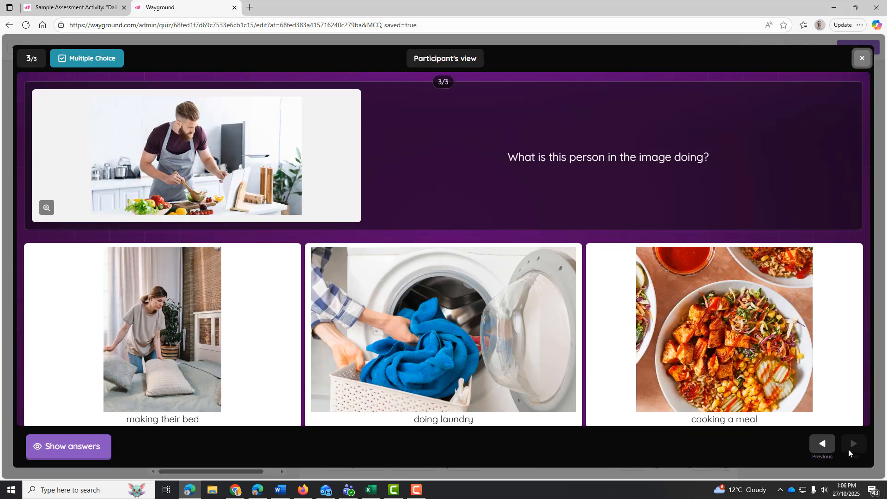
click(862, 58)
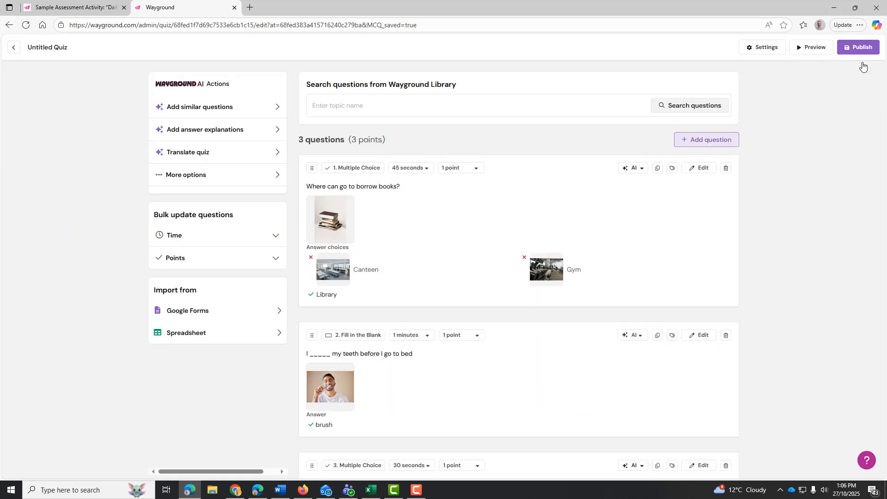
Name the quiz "MDLC Everyday English Quiz" in its publishing details
click(844, 48)
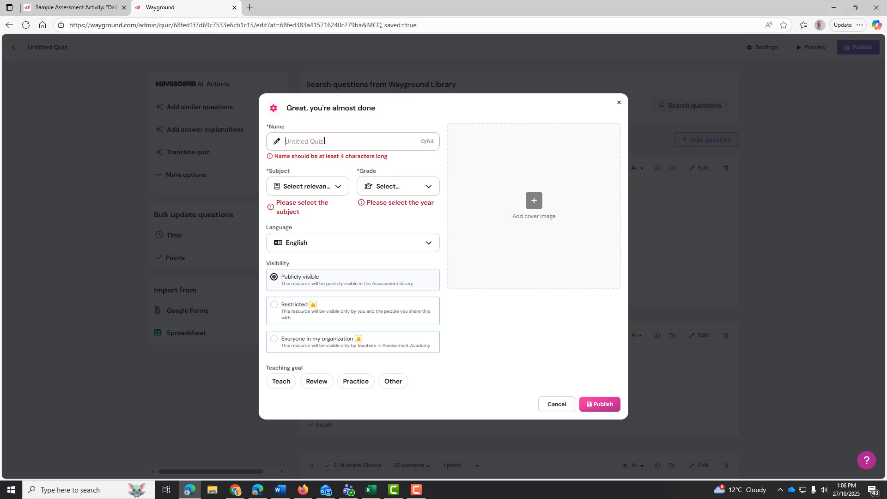
text(MDL)
key(BackSpace)
text(C Everyday English Quiz)
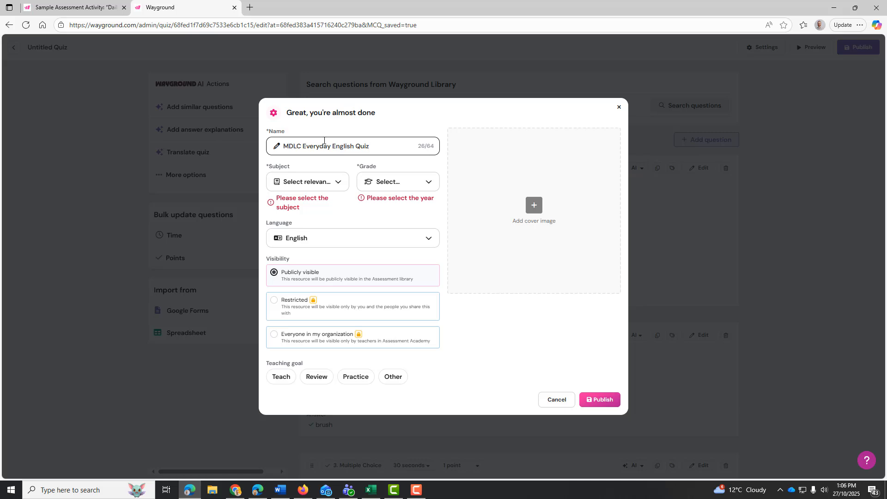
Set the quiz's subject to English and its grade to Foundation
click(313, 185)
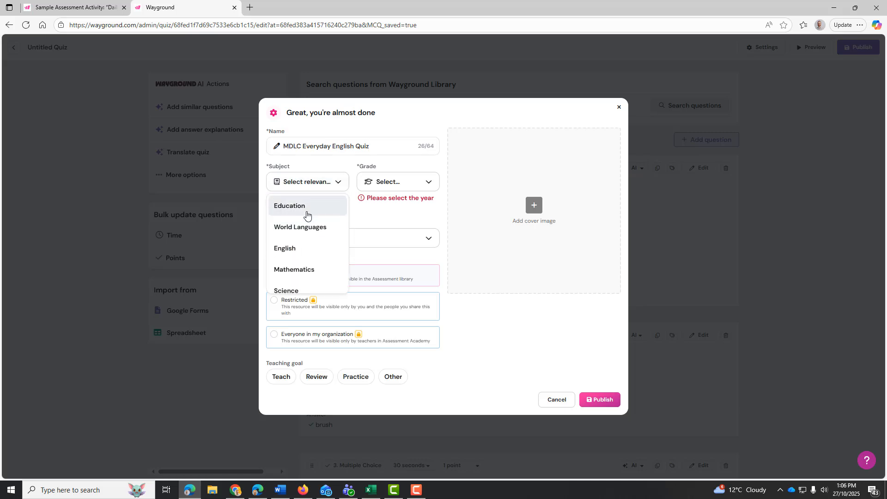
click(293, 252)
click(390, 186)
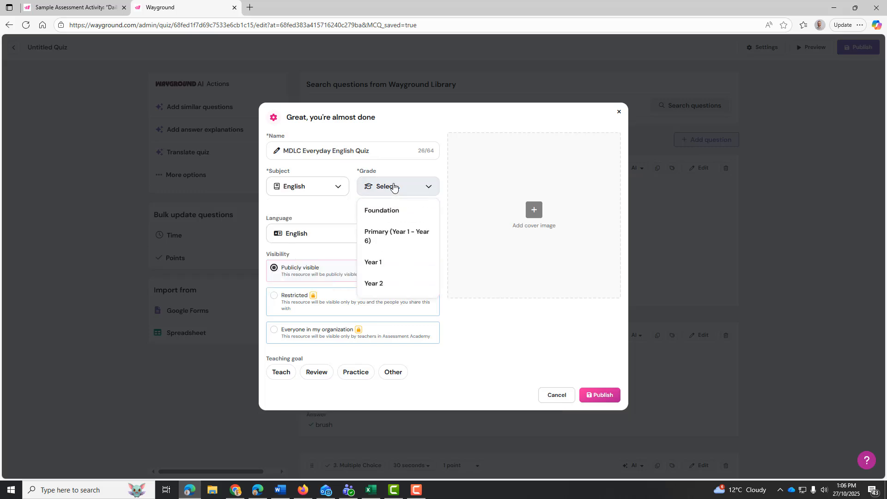
scroll(400, 217, down, 5)
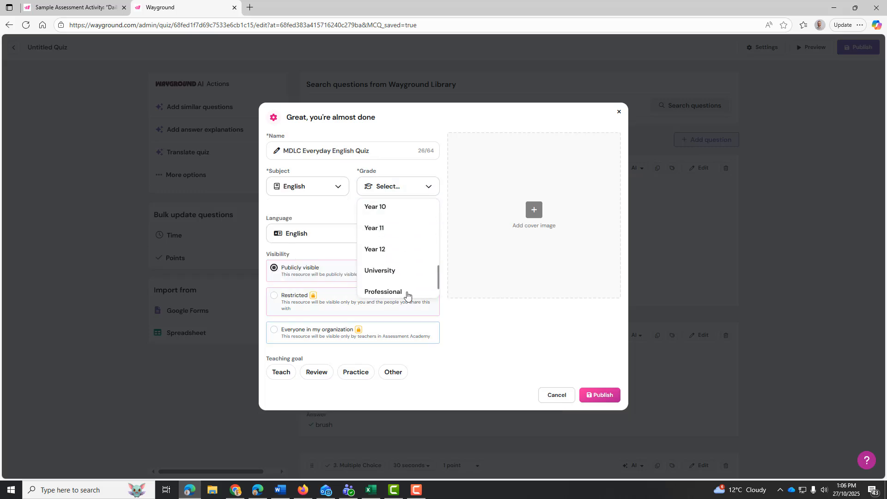
scroll(406, 245, up, 5)
click(399, 209)
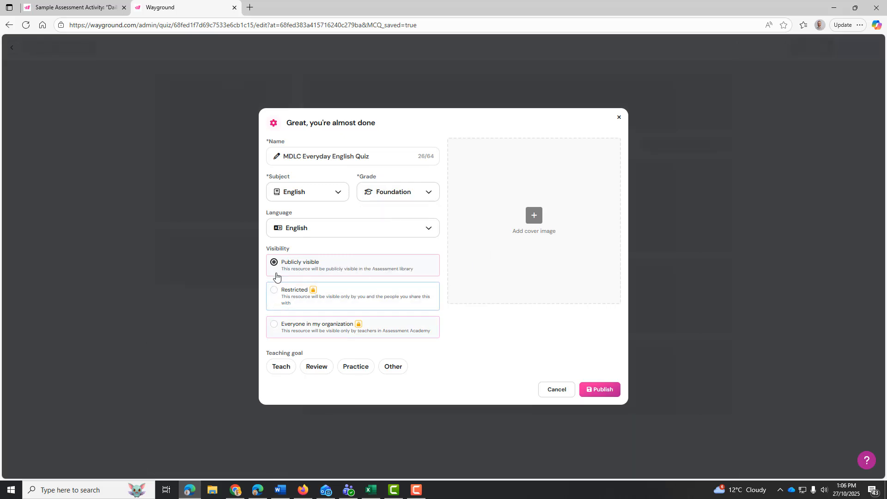
Try to set the quiz's visibility to Restricted, and return to the quiz editor
click(310, 301)
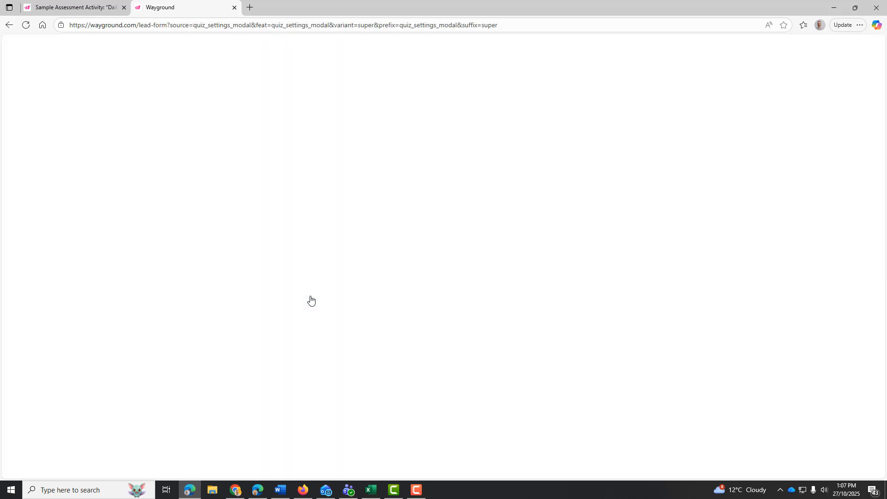
click(83, 7)
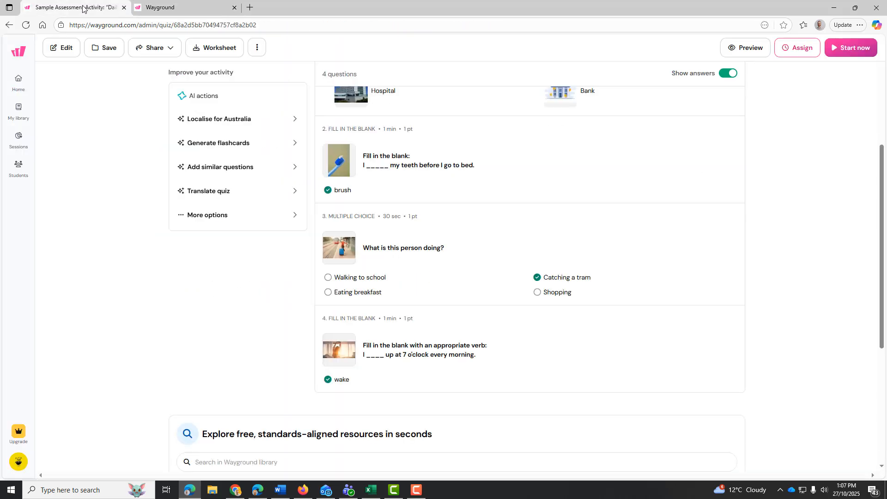
click(208, 4)
click(7, 27)
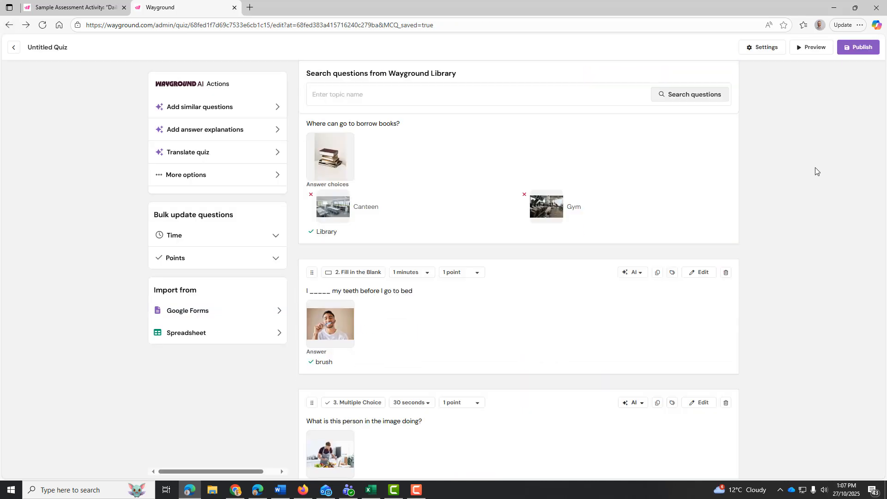
Open the quiz's publishing details and search for a cover image with "Everyday language"
click(856, 48)
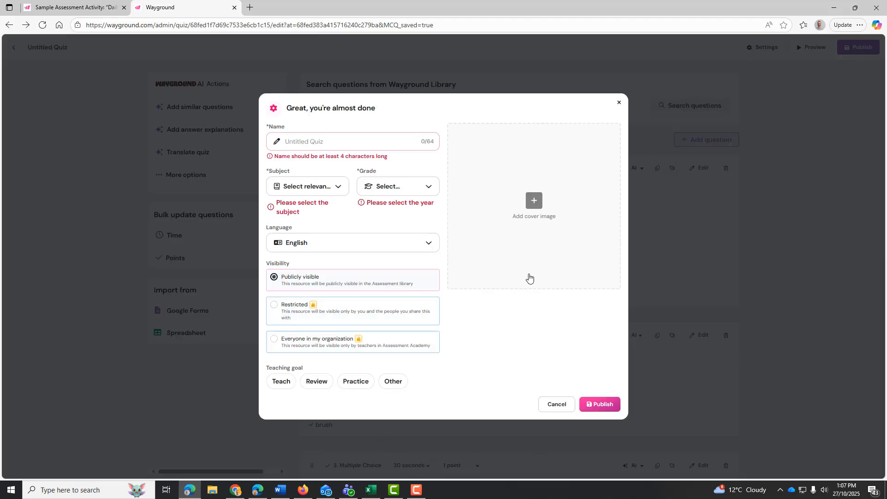
click(534, 200)
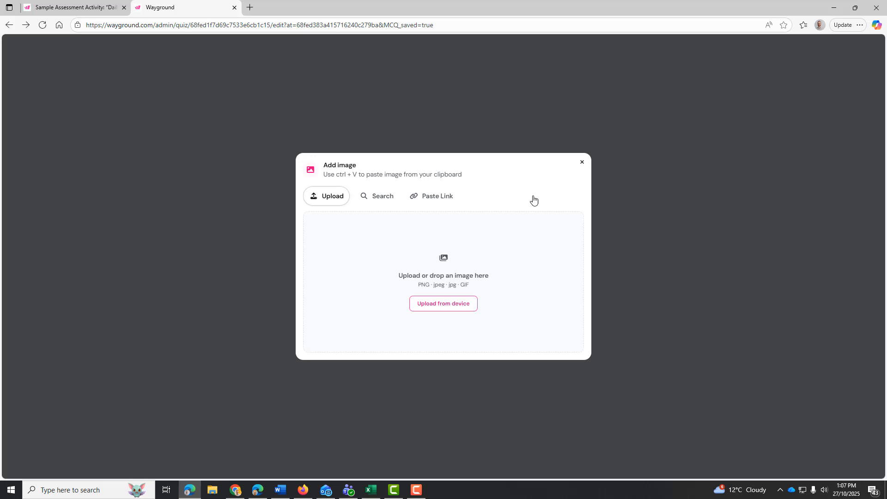
click(378, 197)
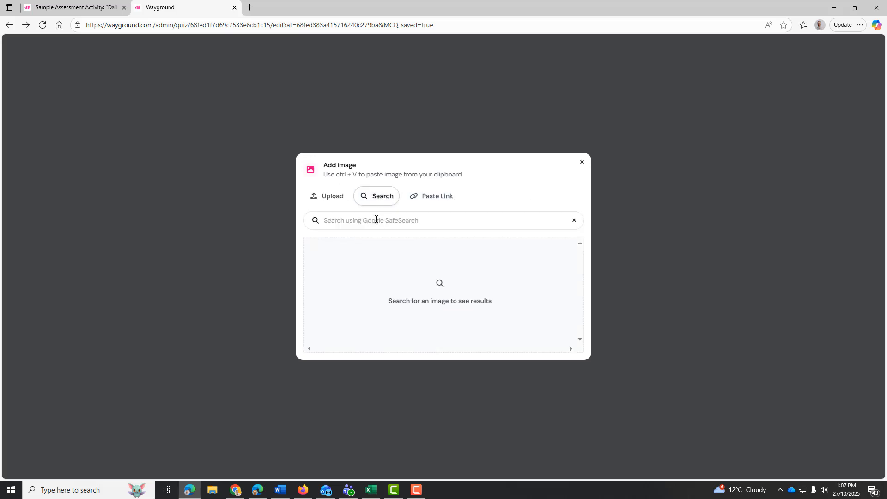
click(375, 220)
text(Every)
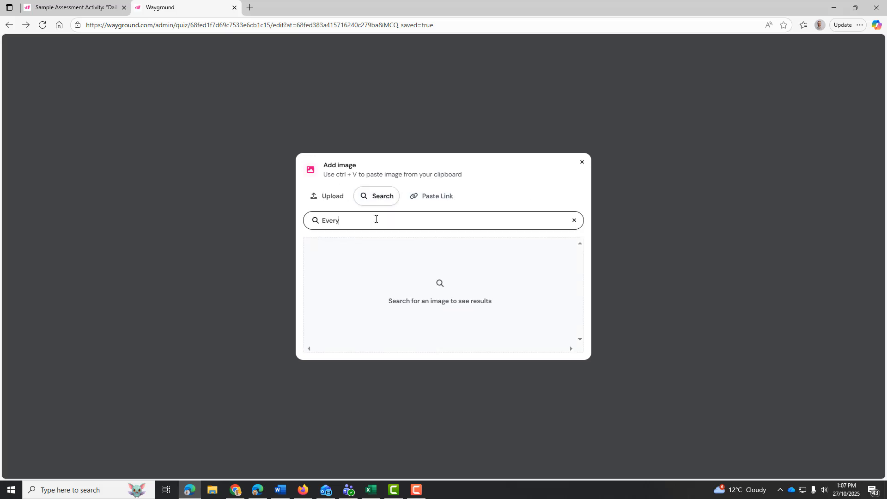
text(day language)
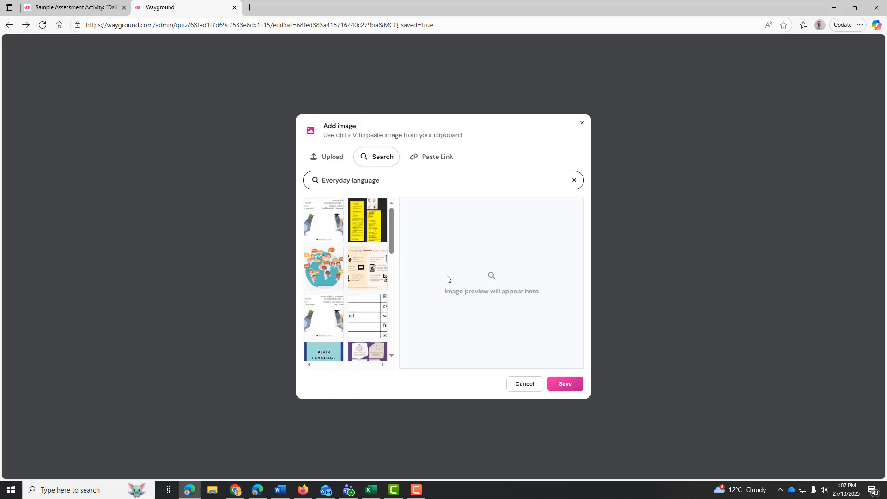
Use the globe picture with people and speech bubbles as the quiz's cover image
click(327, 225)
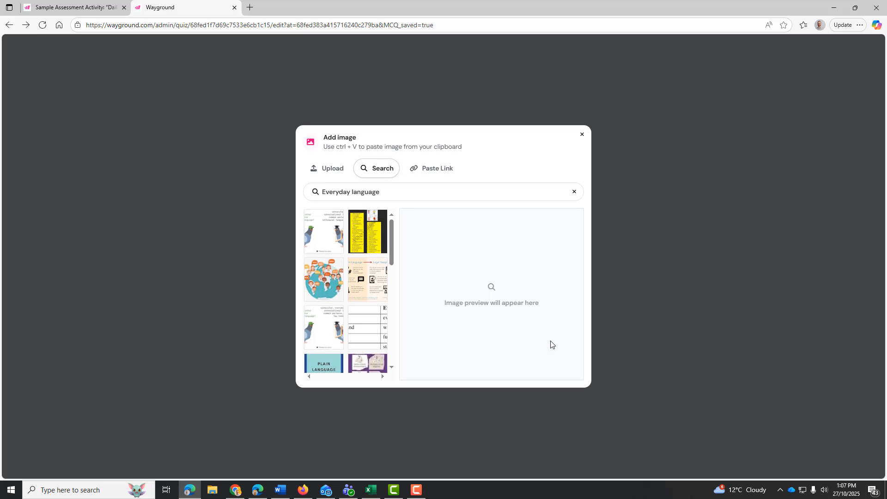
click(331, 239)
click(361, 238)
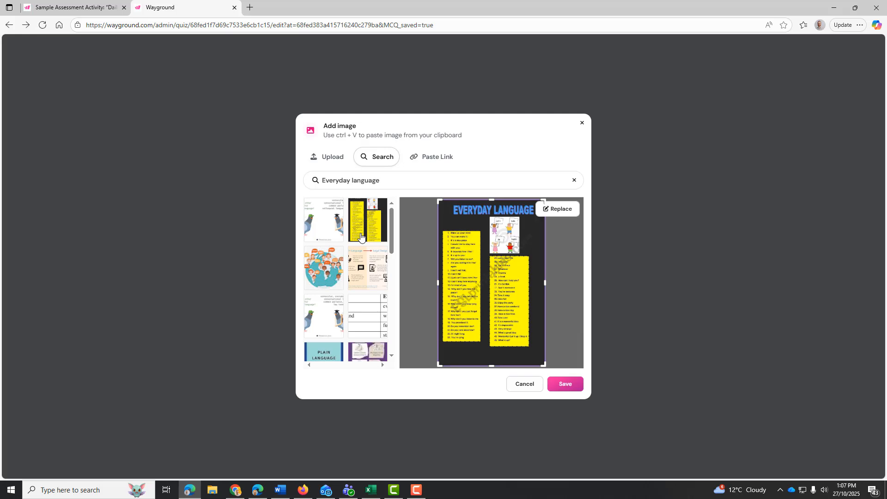
click(329, 278)
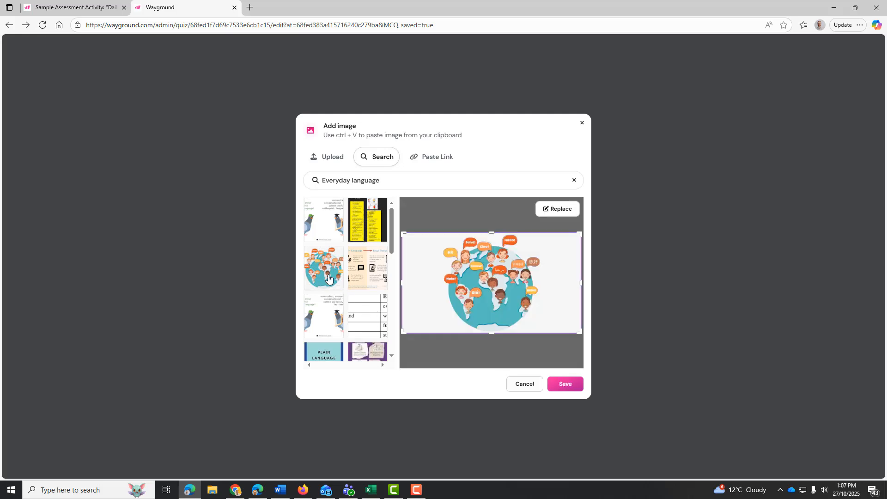
click(572, 386)
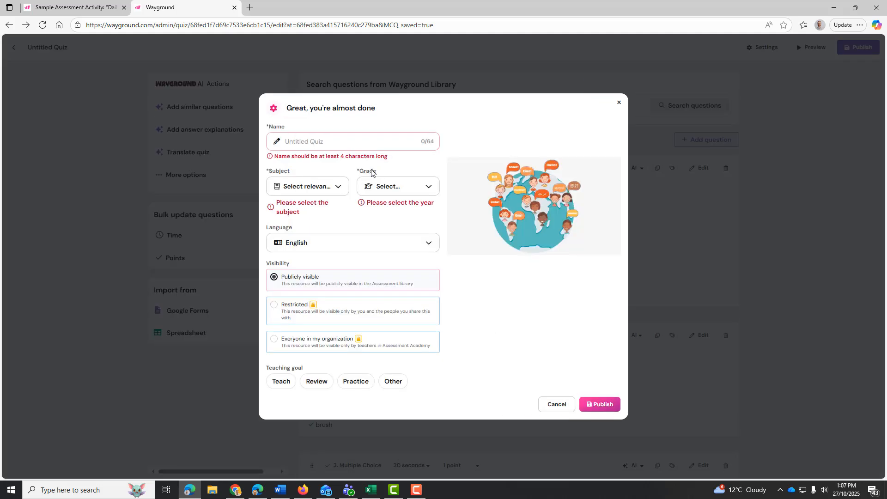
Publish the quiz as "MDLC Everyday English Quiz" with the subject English and the grade Foundation
click(287, 190)
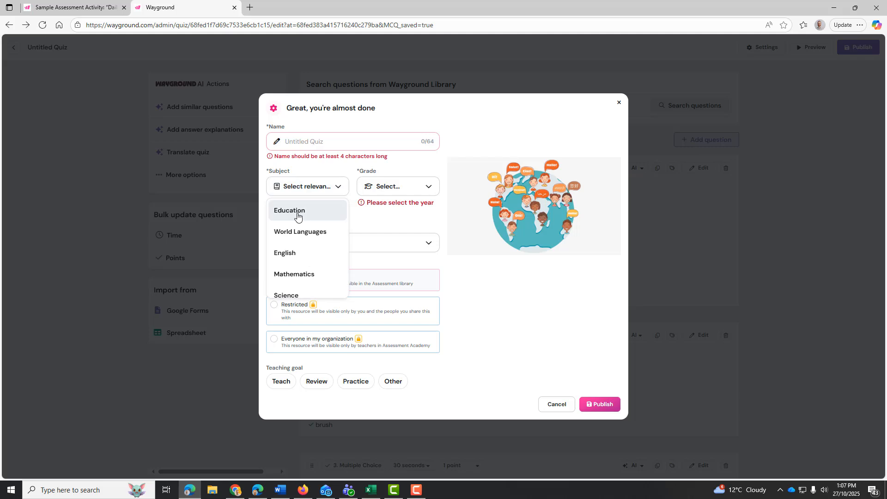
click(295, 254)
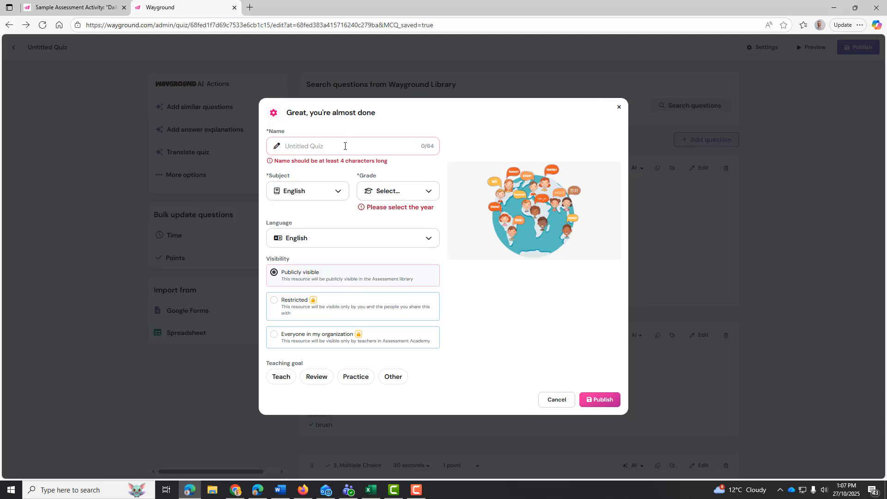
text(MDLC Everyday English Quiz)
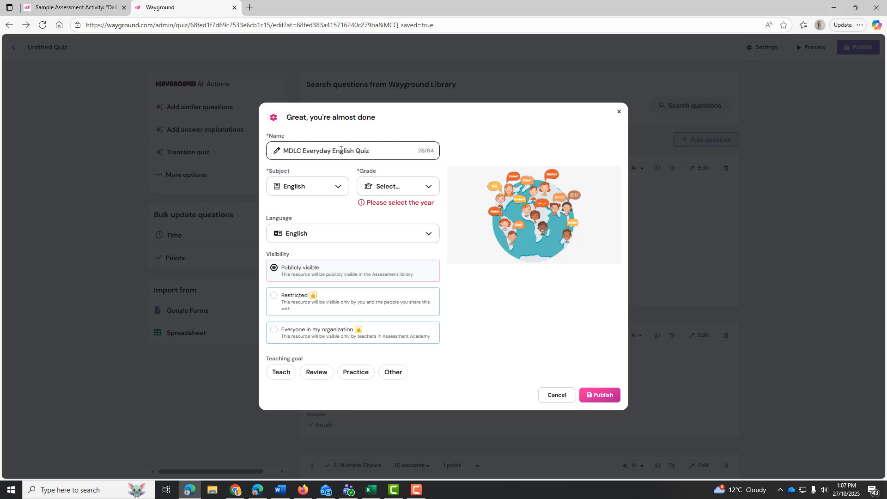
click(399, 186)
click(396, 210)
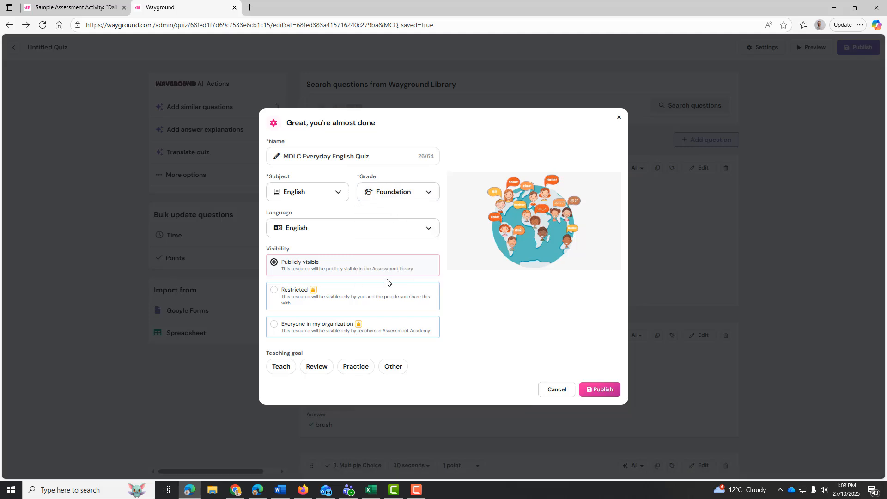
click(596, 395)
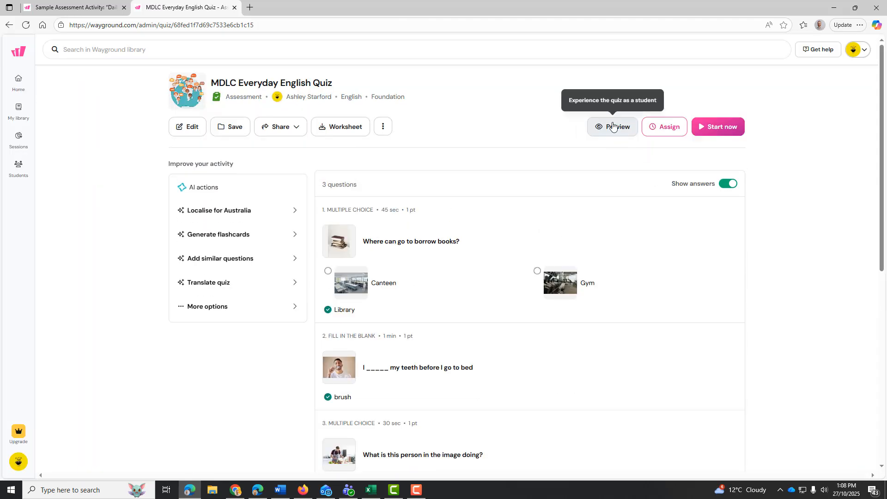
Assign the quiz in Practice mode with a 1-day deadline, and view the QR code for joining
click(668, 132)
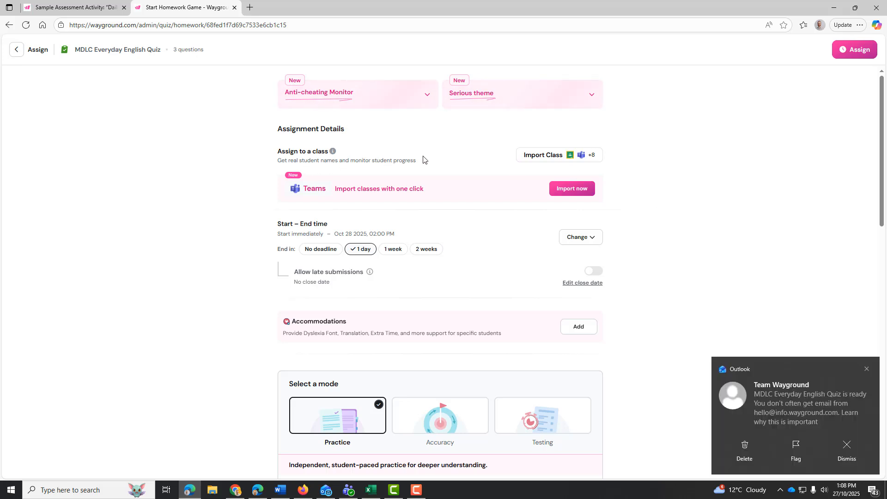
click(847, 458)
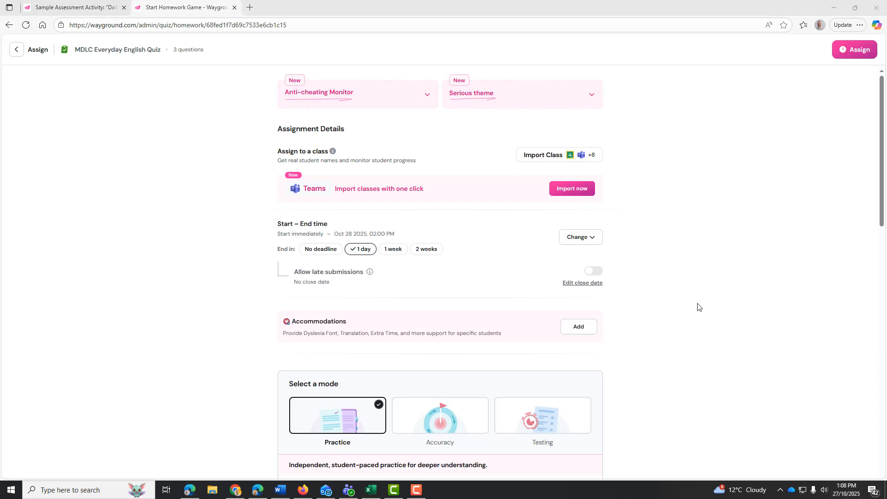
click(665, 288)
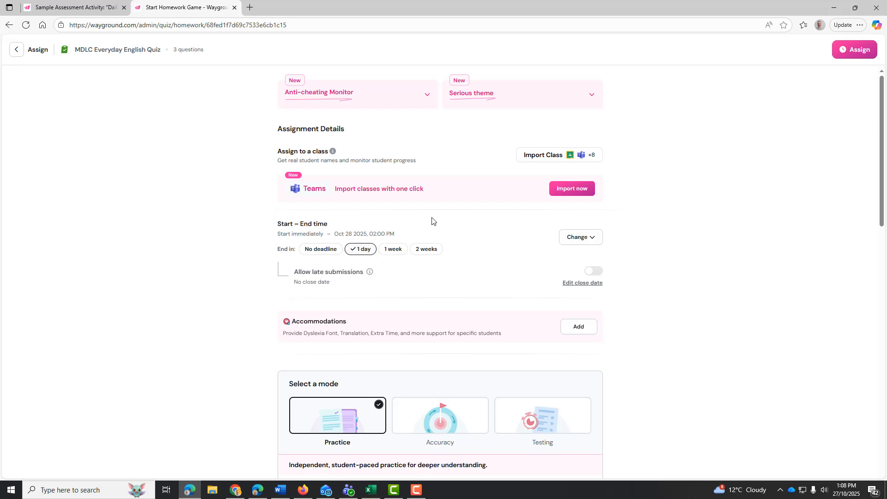
click(847, 54)
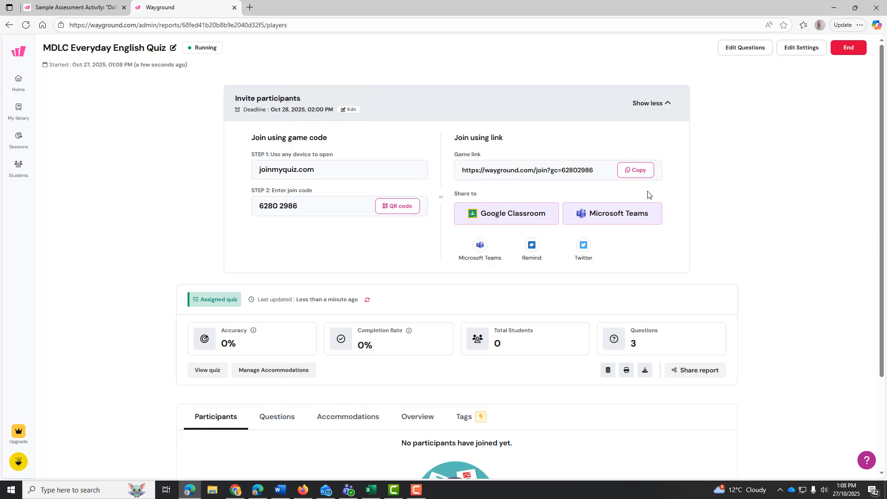
click(398, 208)
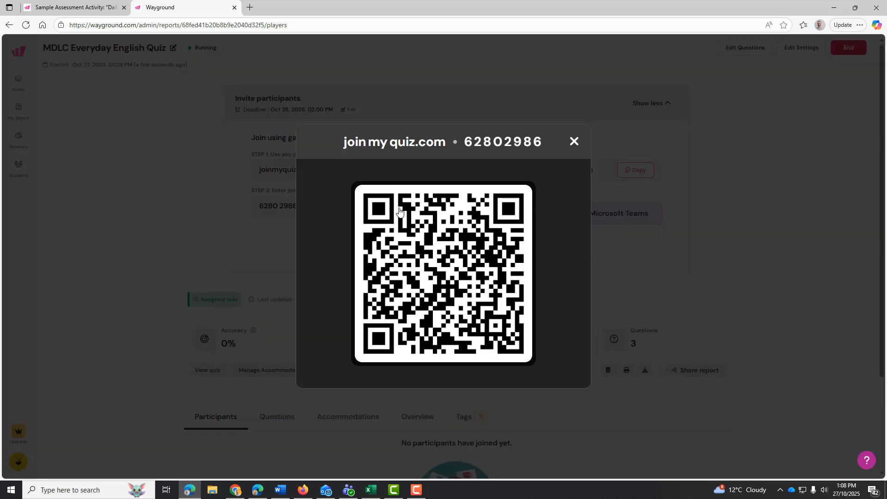
click(575, 142)
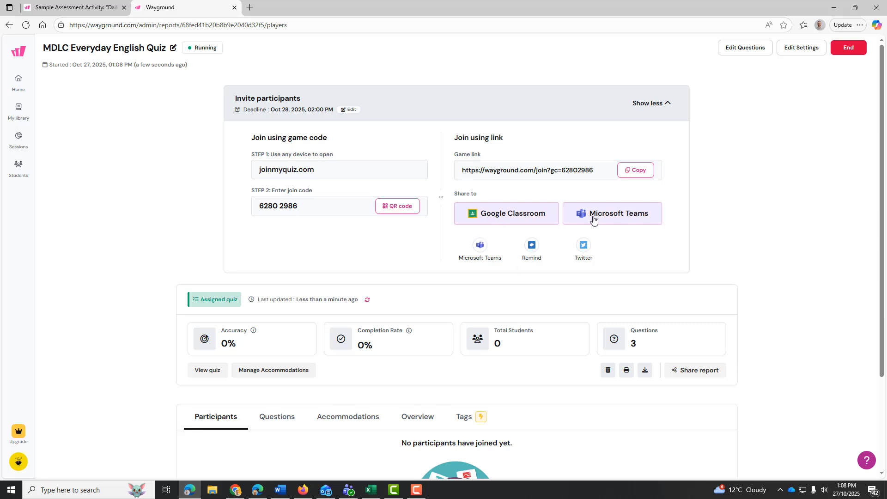
Open the MDLC Everyday English Quiz from the library and set up a student-paced live session
click(18, 114)
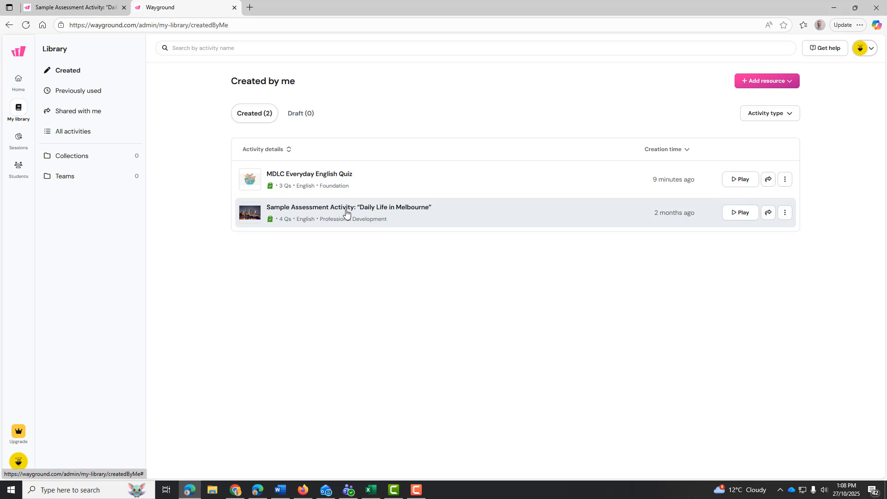
click(333, 180)
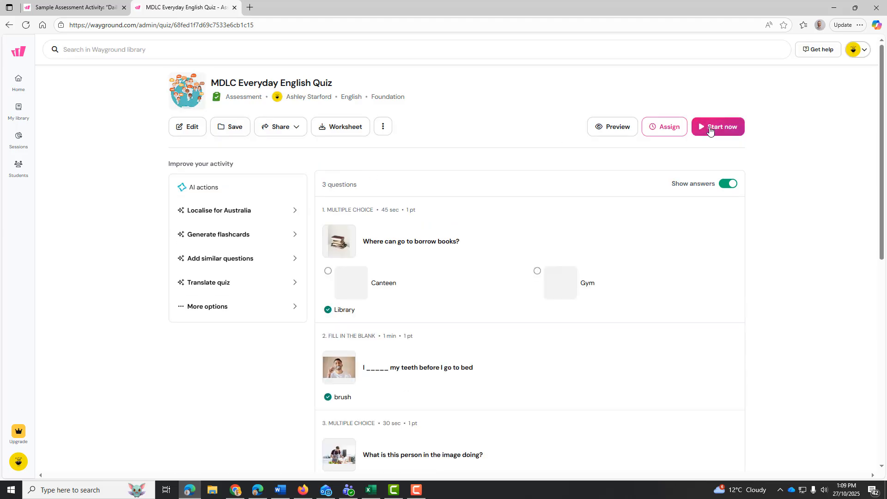
click(710, 130)
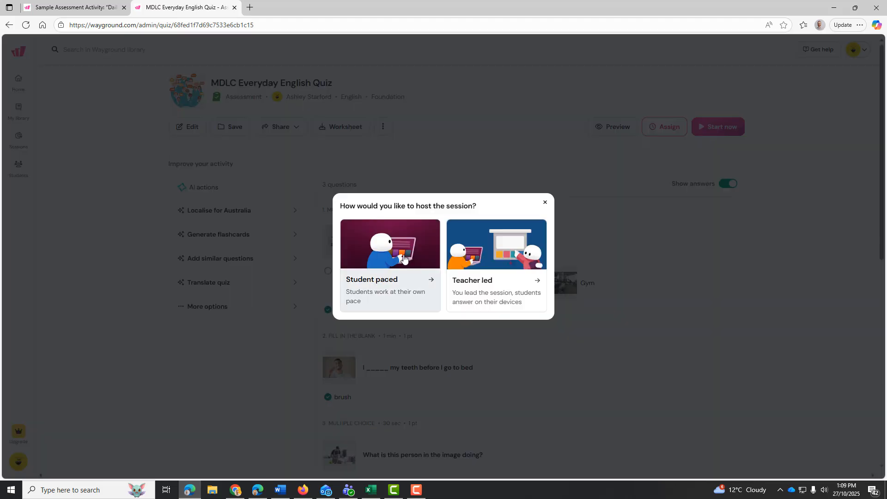
click(366, 259)
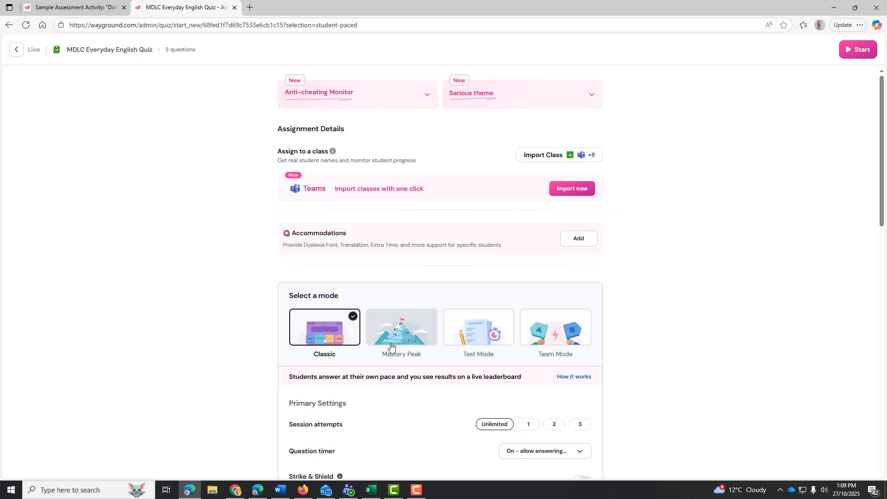
Compare the Test, Team and Mastery Peak modes, return to Classic mode and look through its settings
click(402, 328)
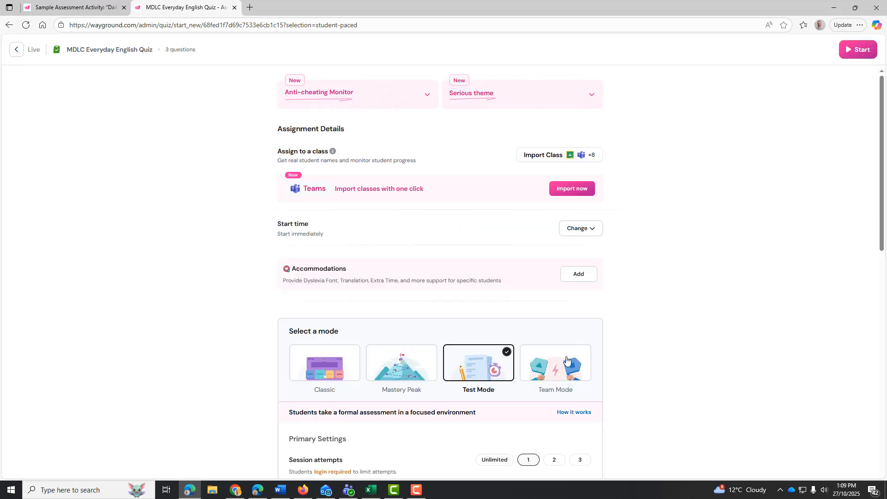
click(564, 359)
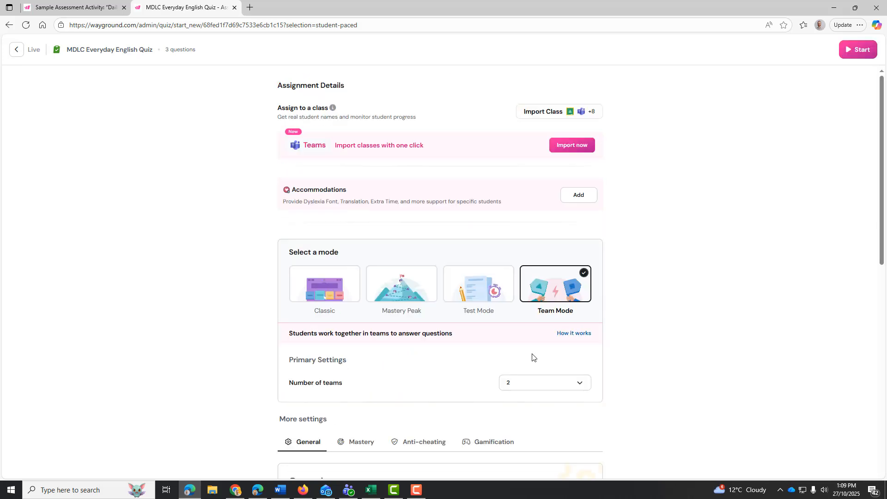
click(483, 288)
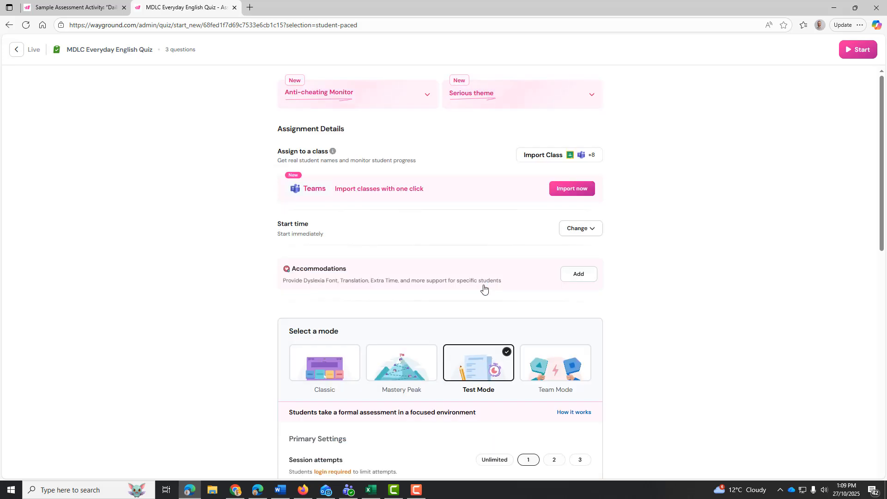
click(411, 353)
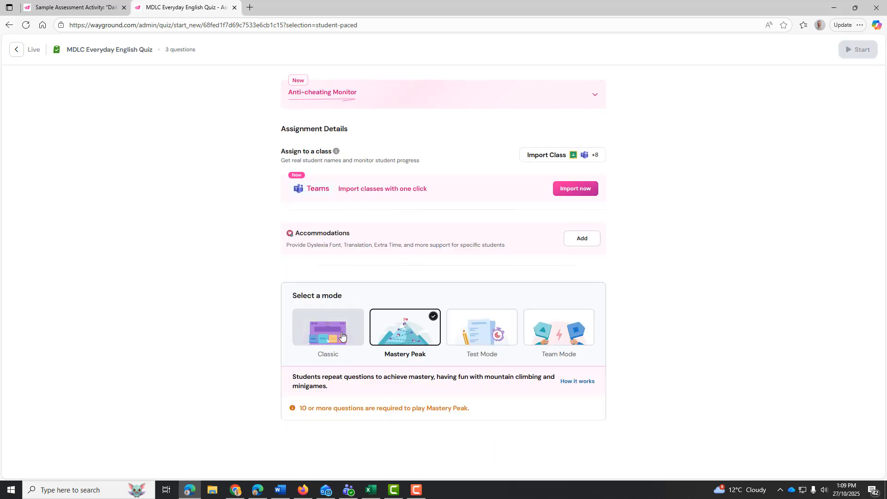
click(343, 337)
click(419, 339)
click(334, 333)
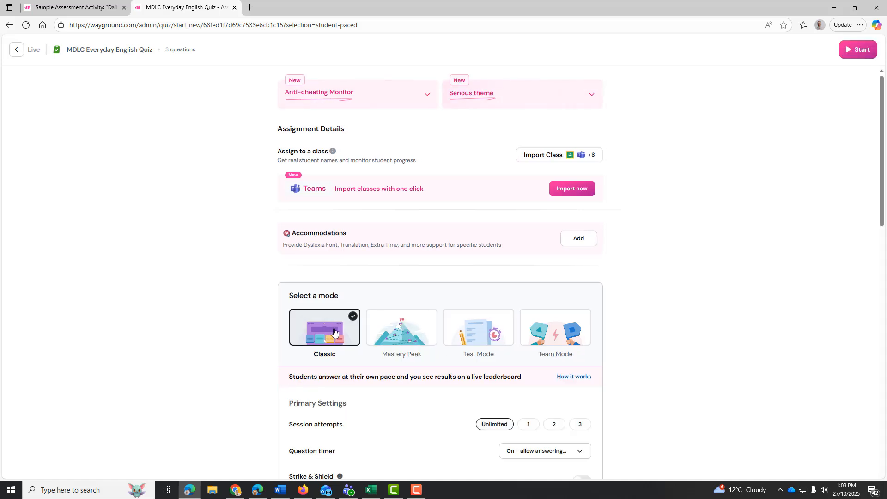
scroll(334, 331, down, 5)
scroll(334, 331, up, 5)
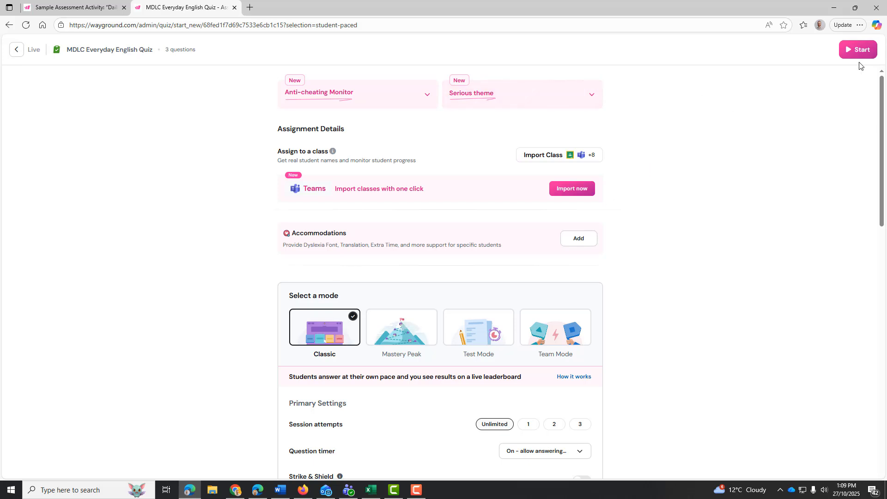
Launch the Classic session's lobby and view its enlarged join QR code
click(861, 48)
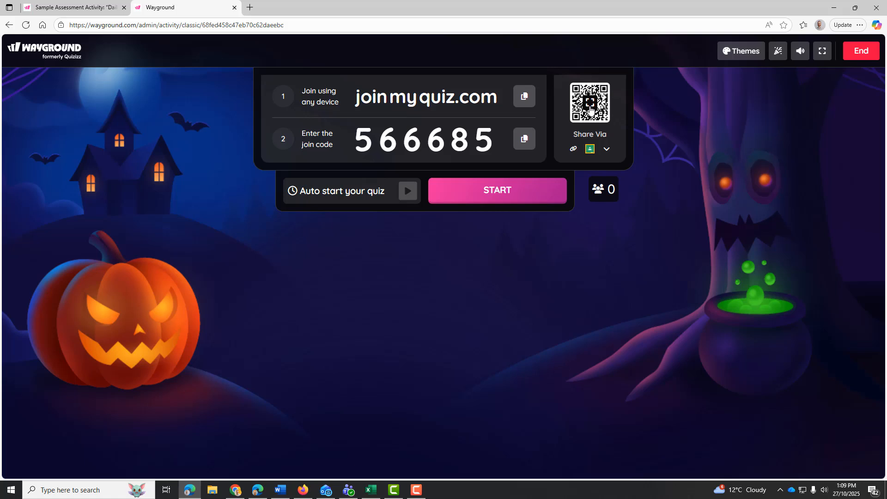
click(590, 109)
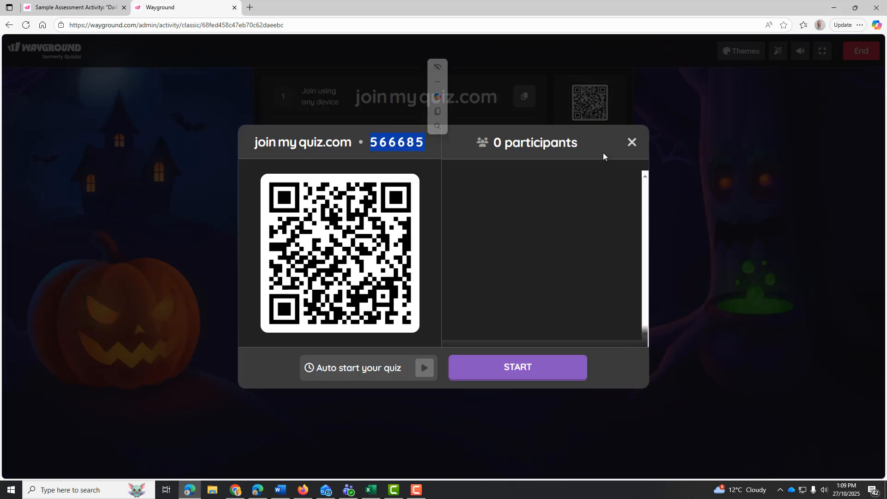
click(631, 144)
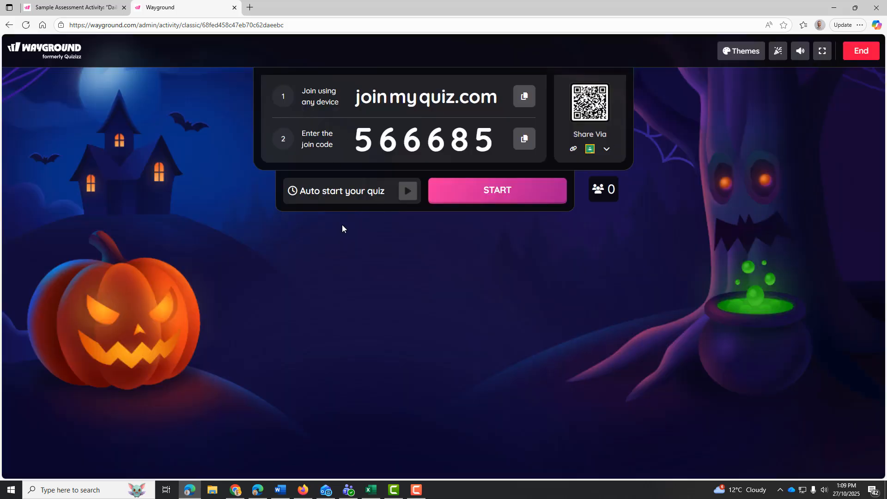
Open the live session's join link in a new browser tab, and return to the host's lobby
click(250, 7)
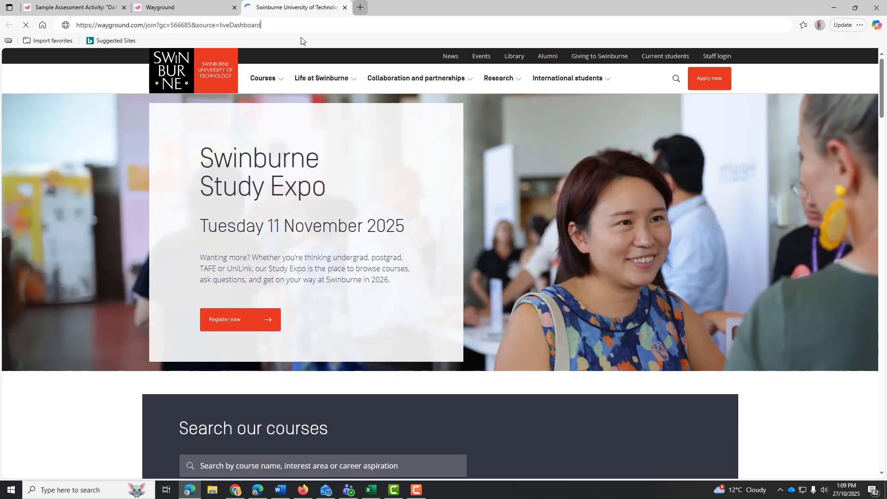
text(https://wayground.com/join?gc=566685&source=liveDashboard)
key(Return)
click(206, 13)
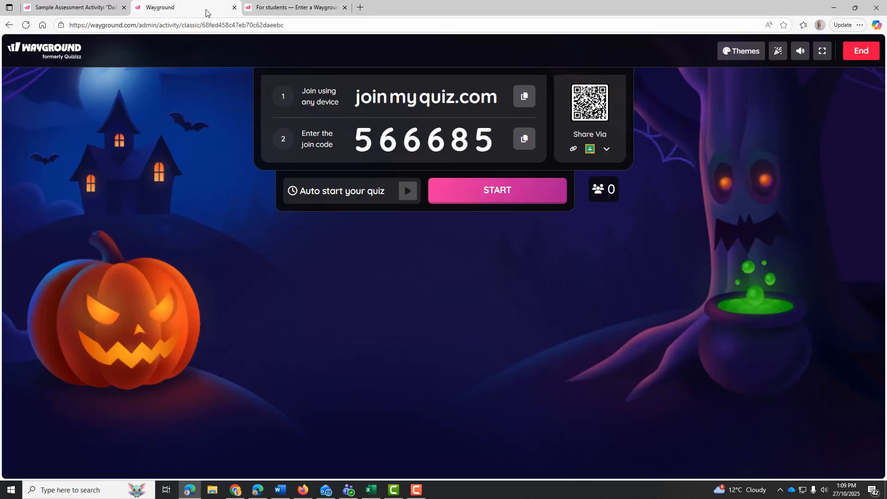
Join the live session as a student under the prefilled name, and check the waiting lobby from both the host and student views
click(309, 7)
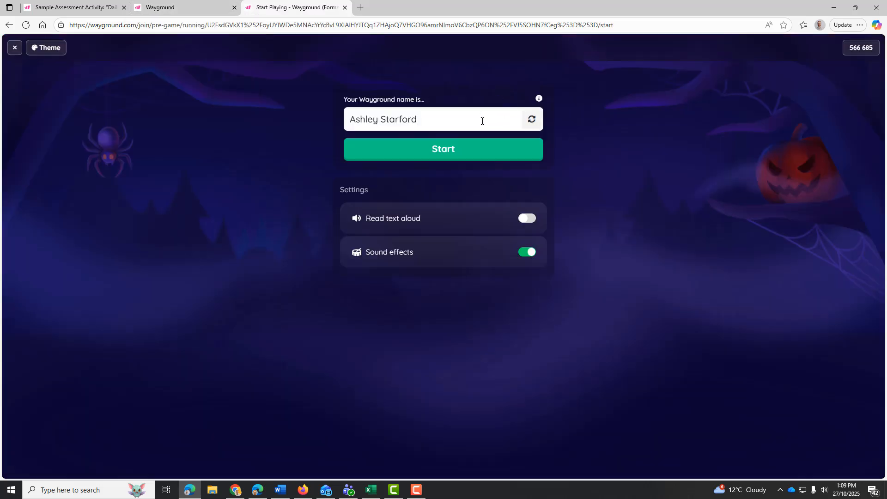
click(485, 157)
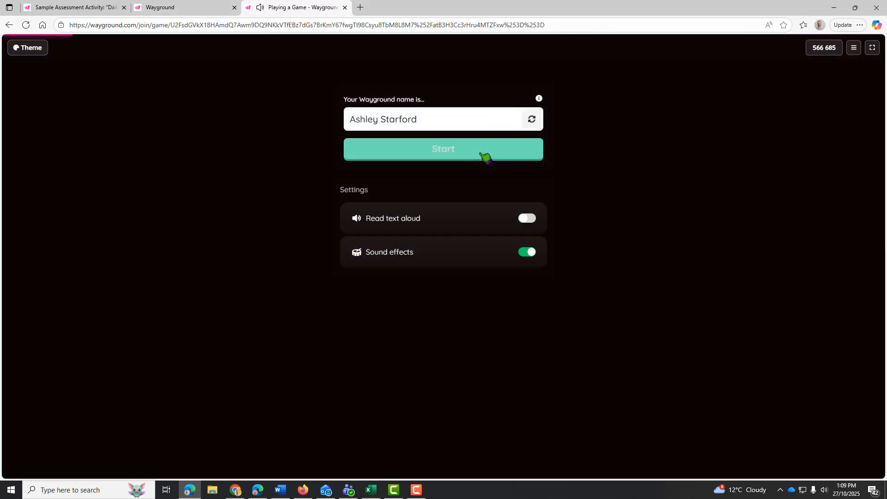
click(206, 5)
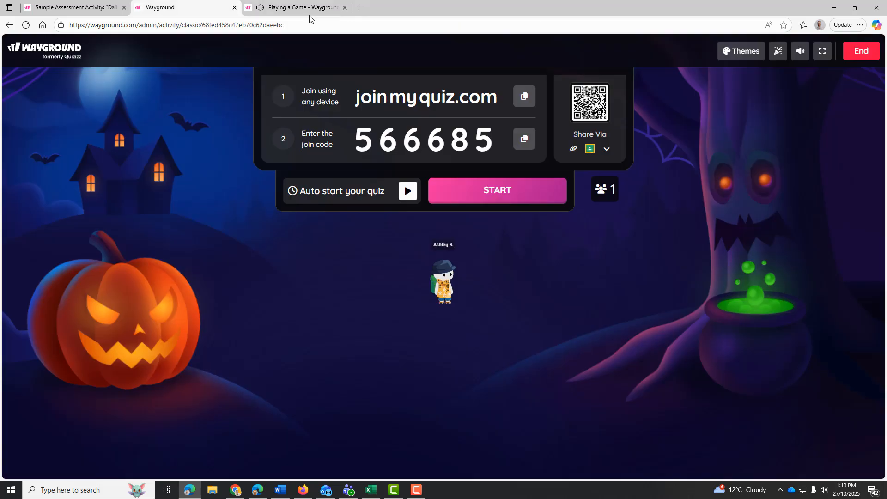
click(311, 3)
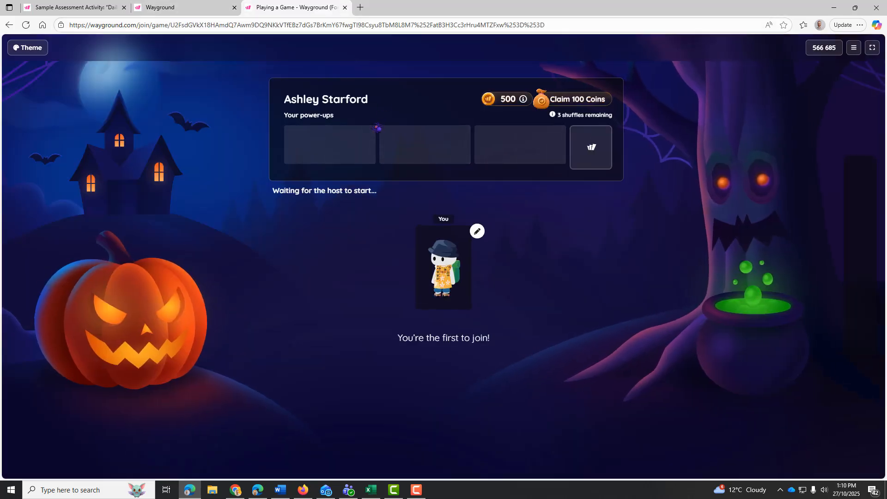
click(197, 13)
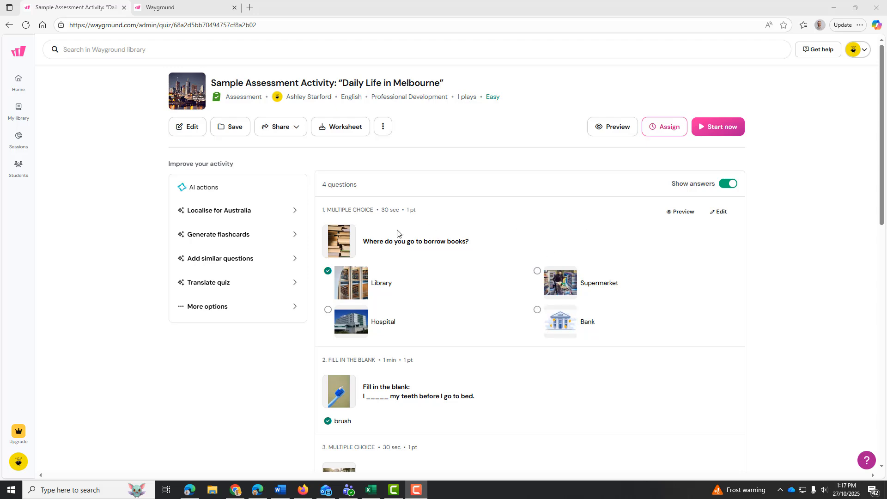
Review the "Daily Life in Melbourne" assessment and assign it in Practice mode with a 1-day deadline, adding no accommodations
scroll(397, 233, down, 5)
scroll(398, 233, up, 2)
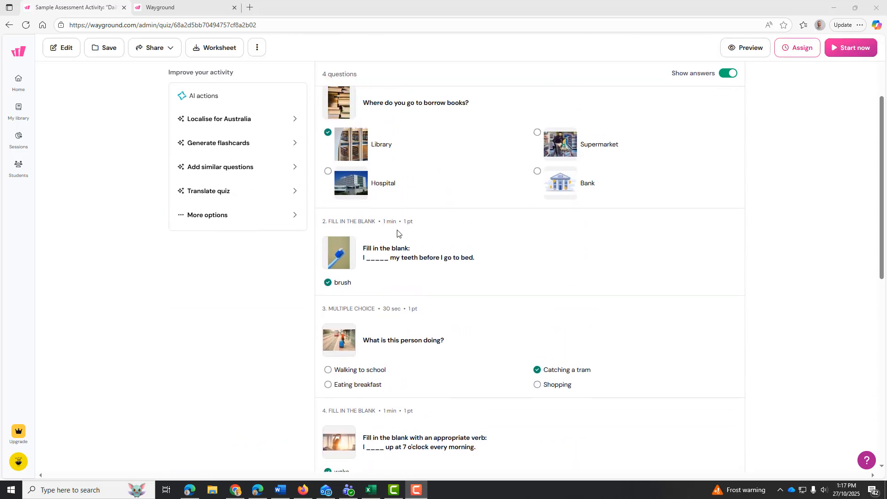
scroll(397, 233, down, 1)
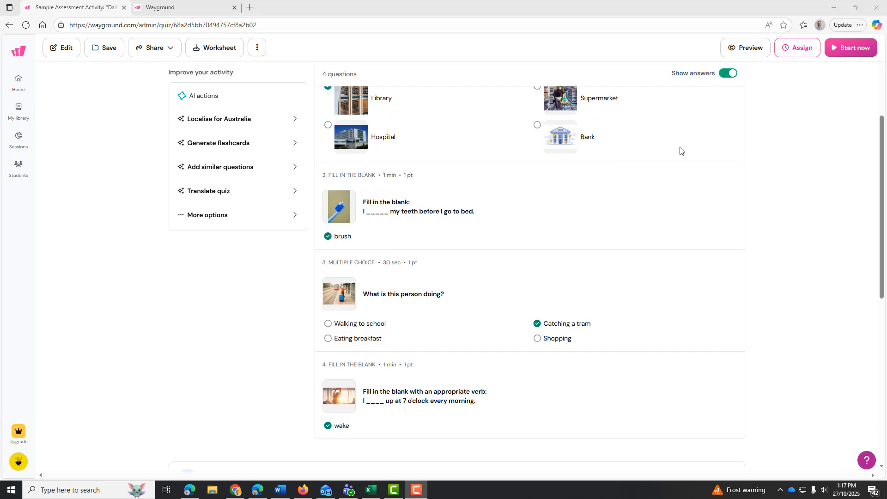
scroll(831, 84, up, 3)
click(842, 49)
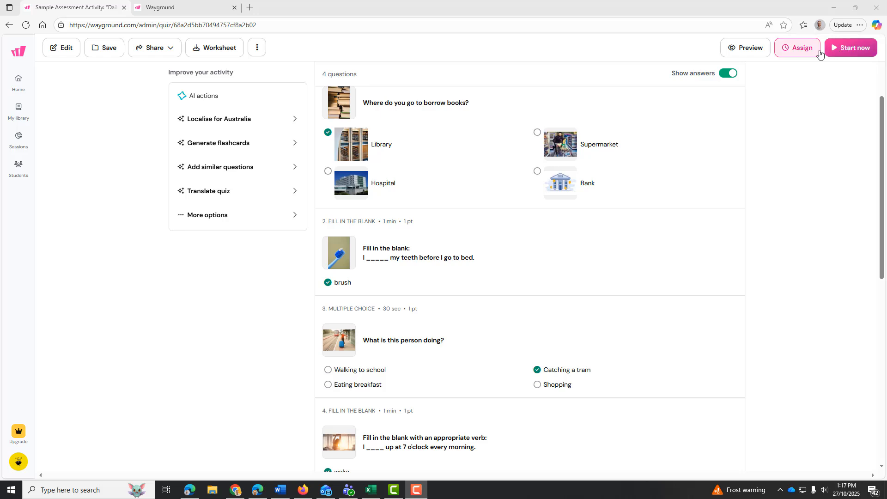
click(800, 48)
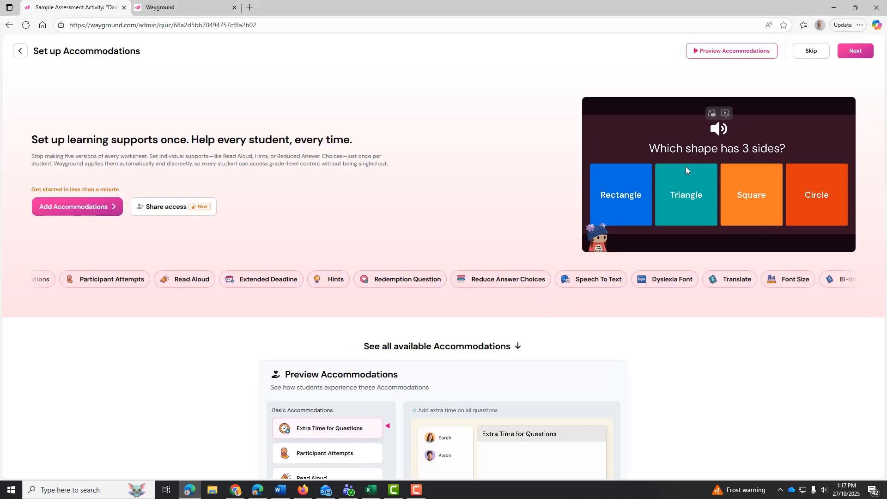
click(855, 53)
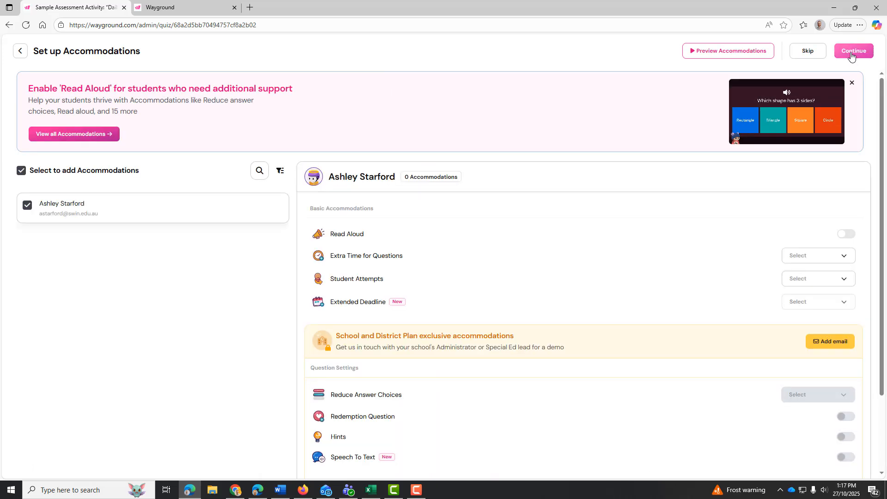
click(852, 54)
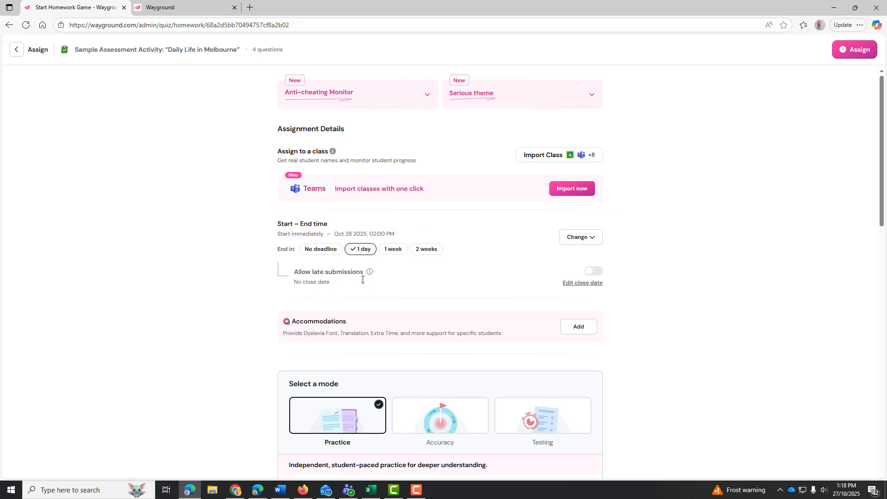
click(856, 59)
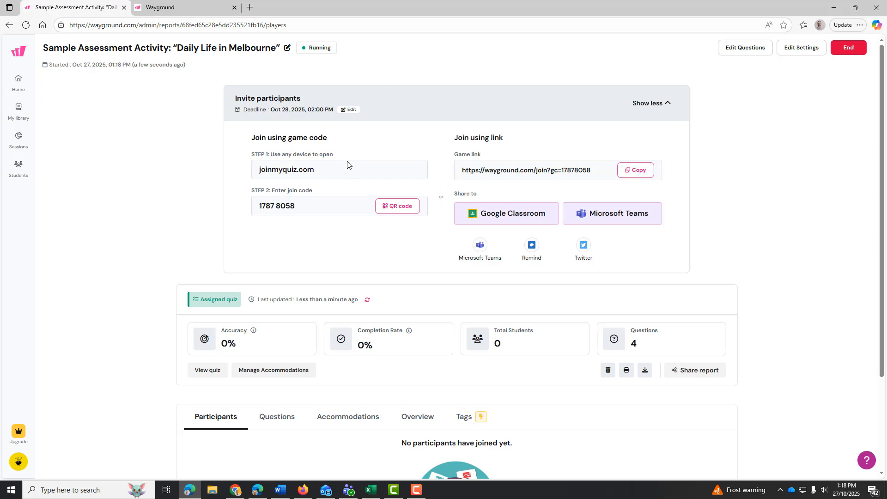
Open the assignment's student join page in a new browser tab and copy the join code from the report page
click(297, 174)
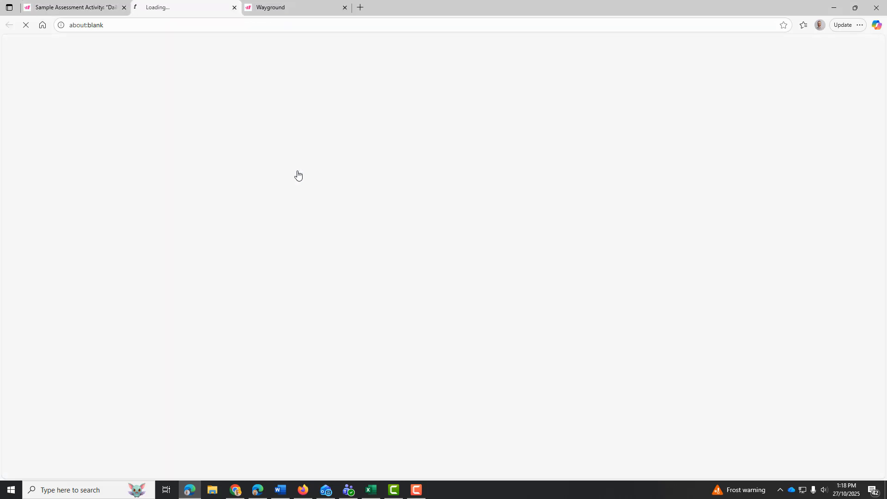
click(103, 7)
click(197, 4)
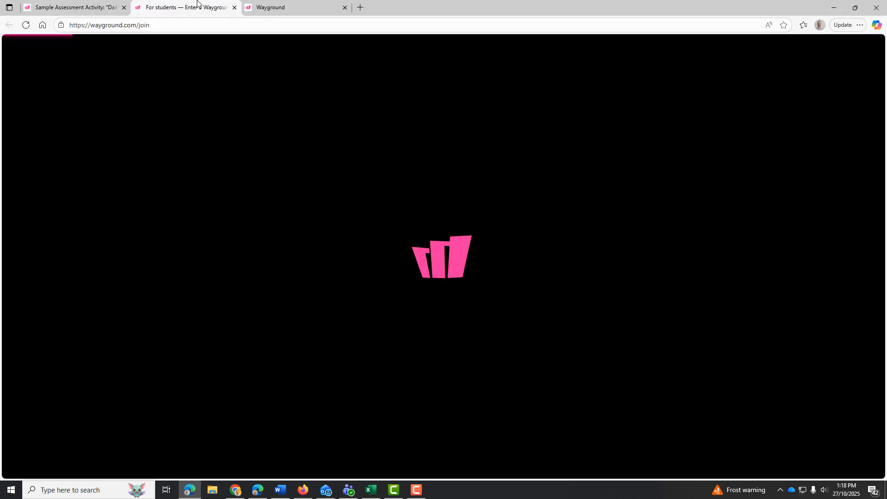
click(60, 7)
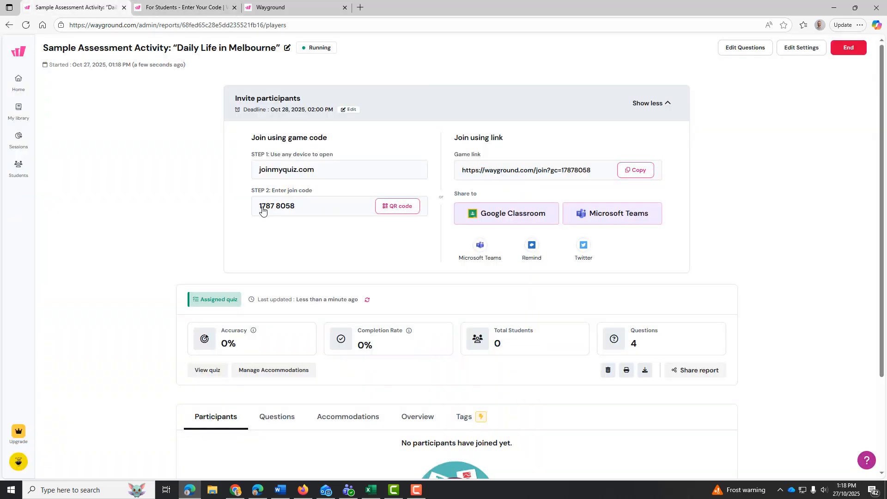
click(292, 211)
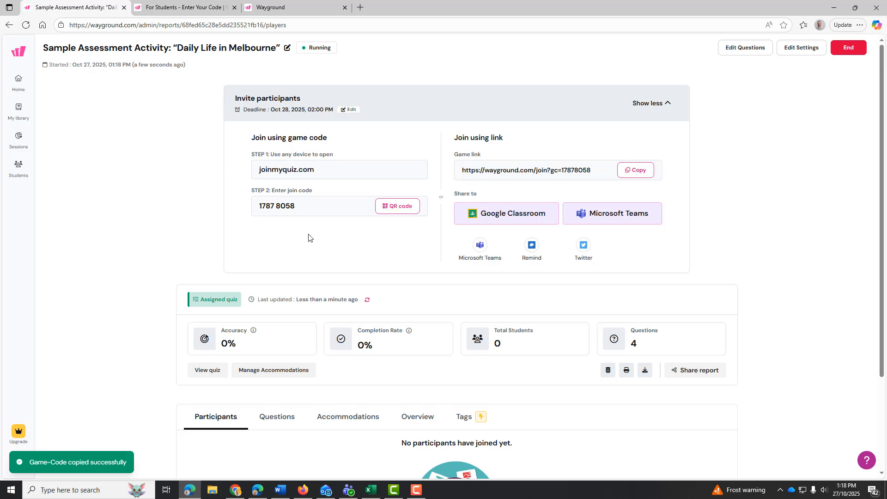
click(189, 6)
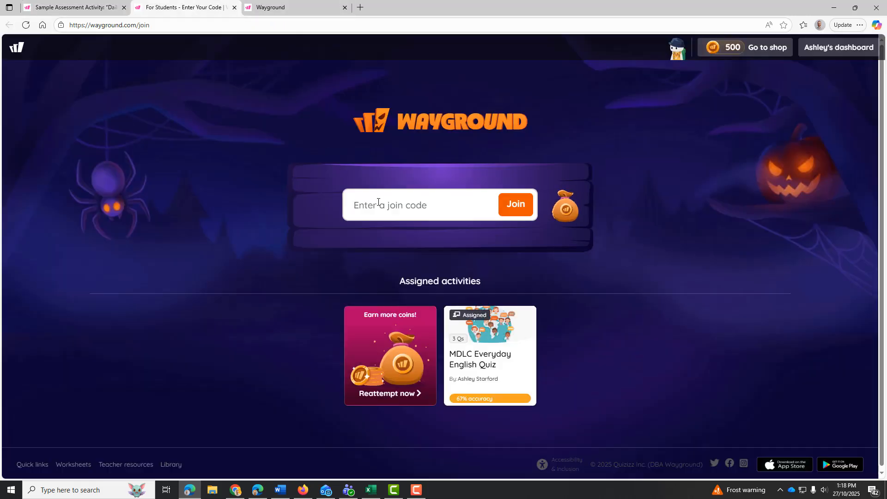
Enter the assignment's join code on the student join page and join the activity
click(378, 202)
text(1787)
click(74, 7)
click(163, 7)
text(78058)
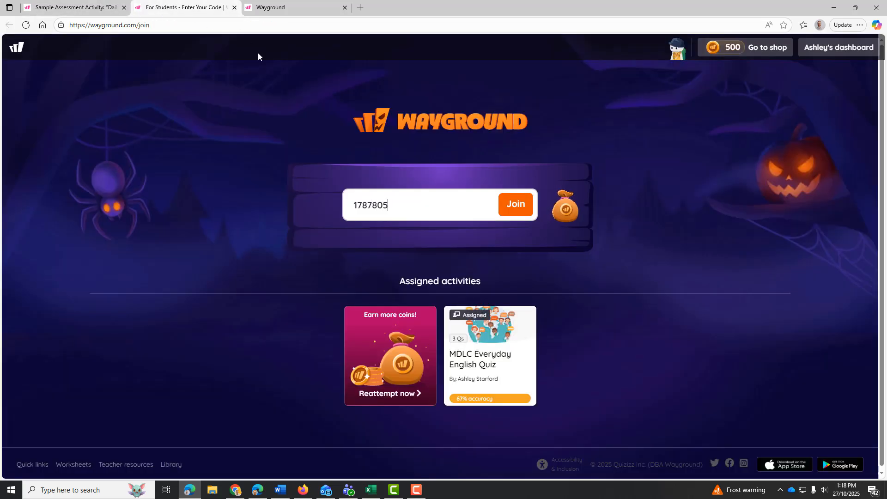
click(524, 212)
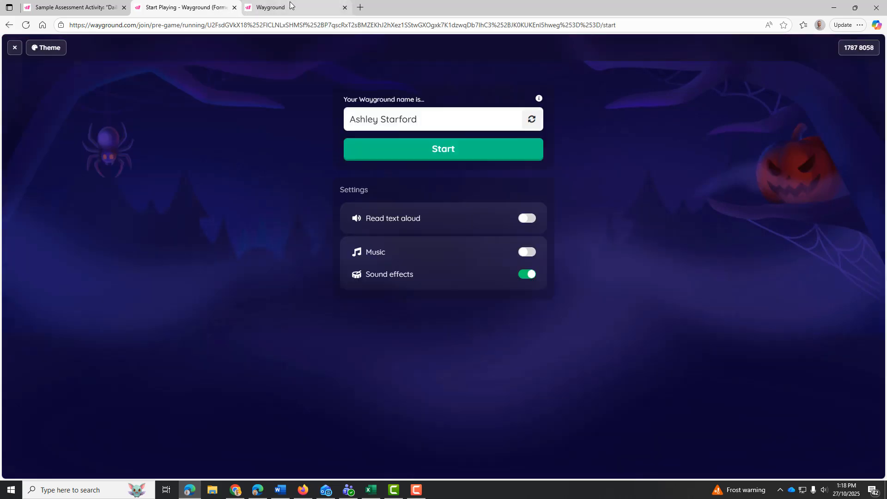
Close the leftover live session tab, enter the assignment under the prefilled student name, and start the game
click(349, 10)
click(344, 8)
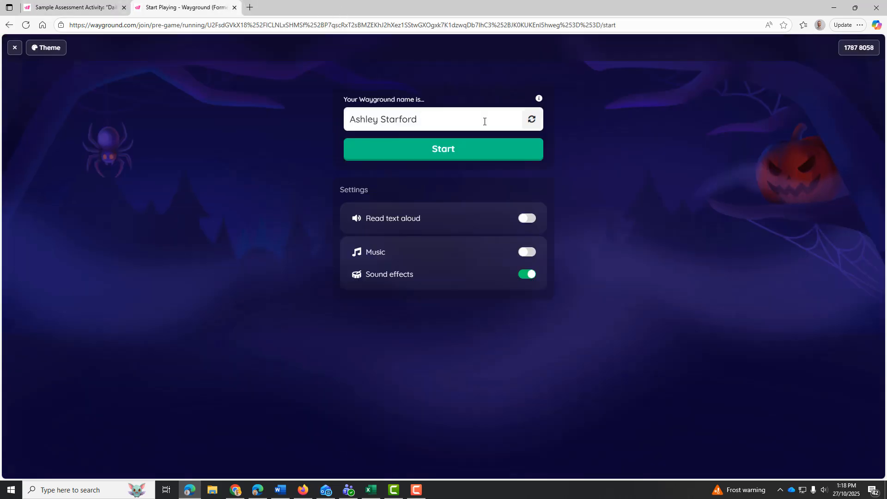
click(478, 150)
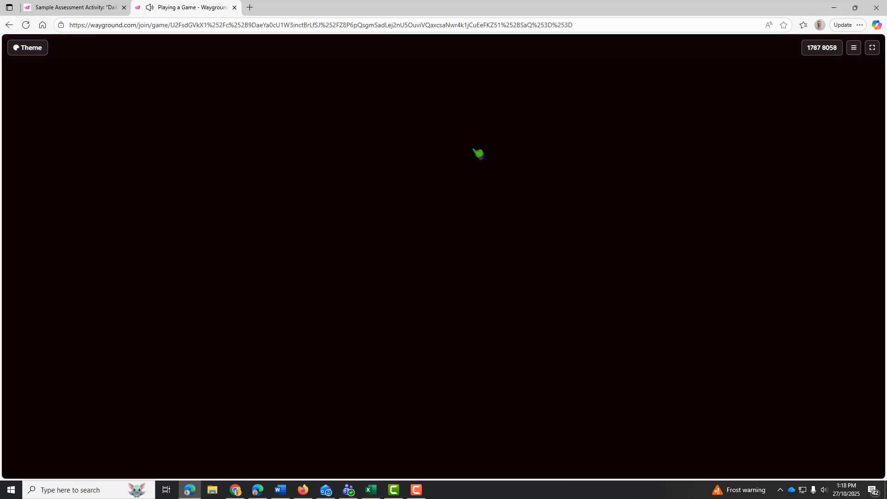
click(106, 6)
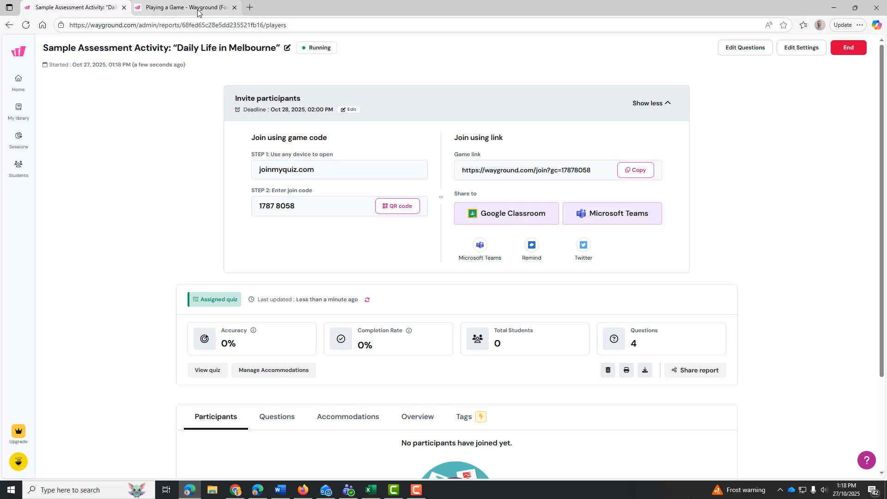
click(198, 11)
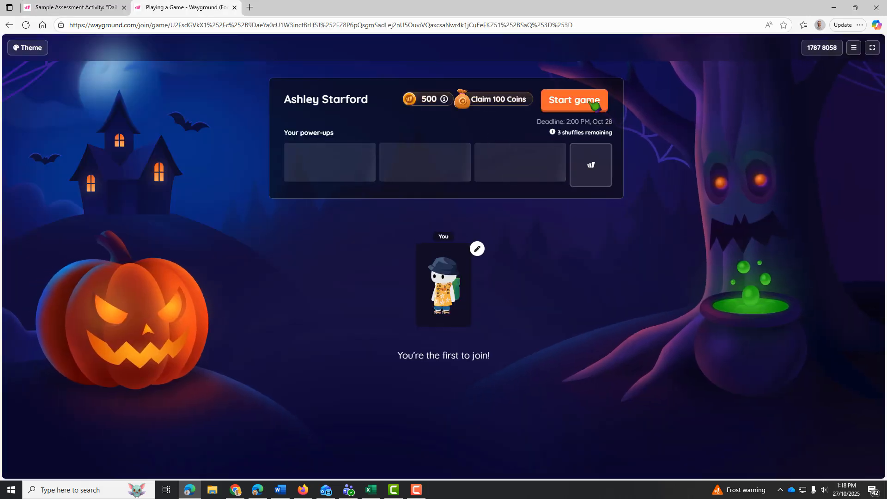
click(595, 104)
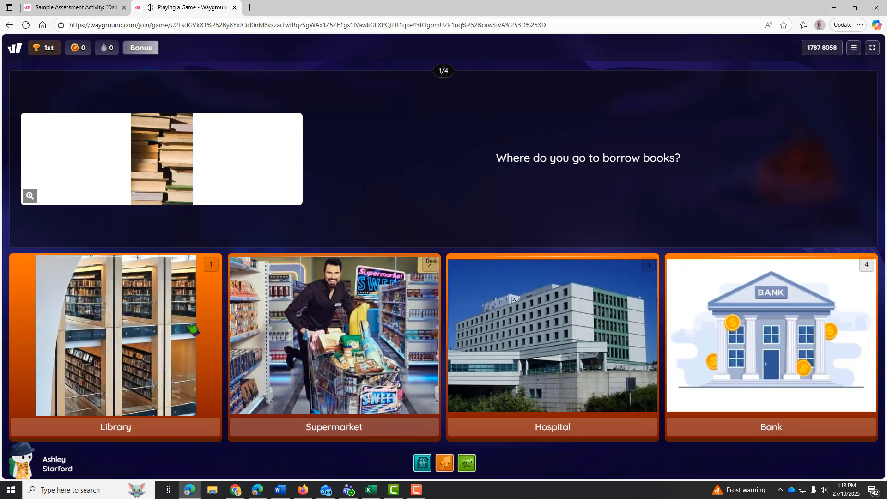
Answer the four quiz questions with Library, "brush", Catching a tram and "wake"
key(1)
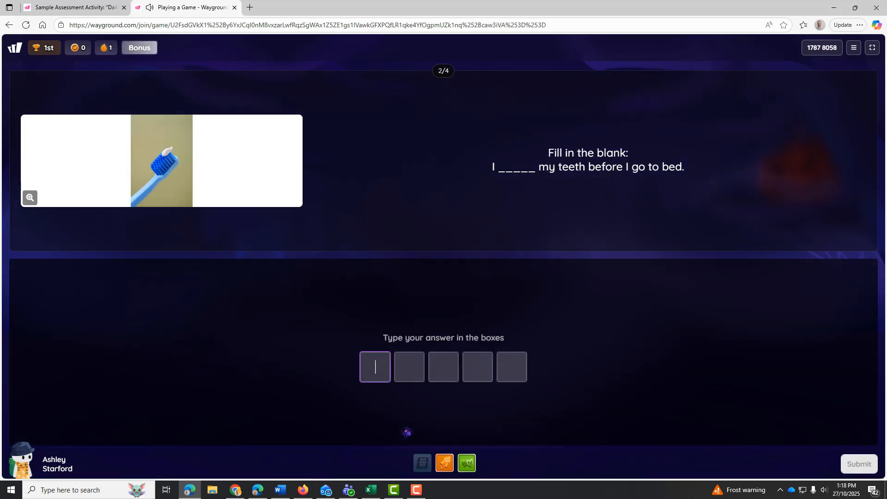
text(brush)
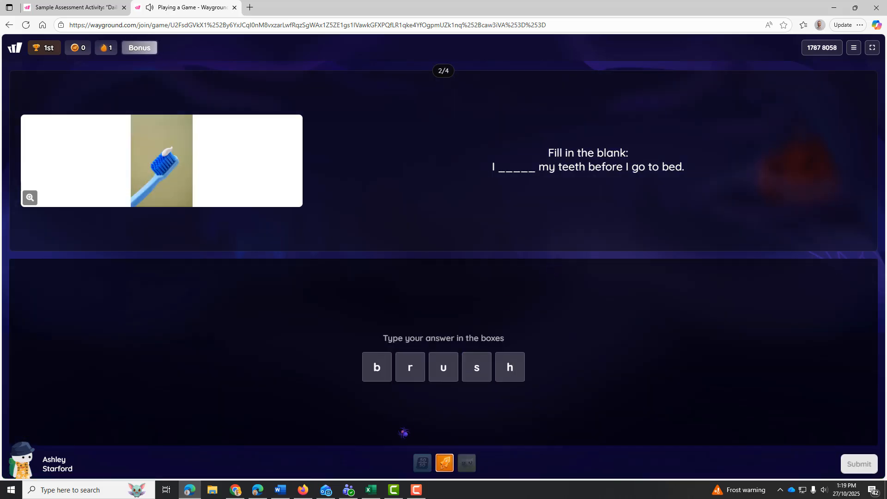
key(Return)
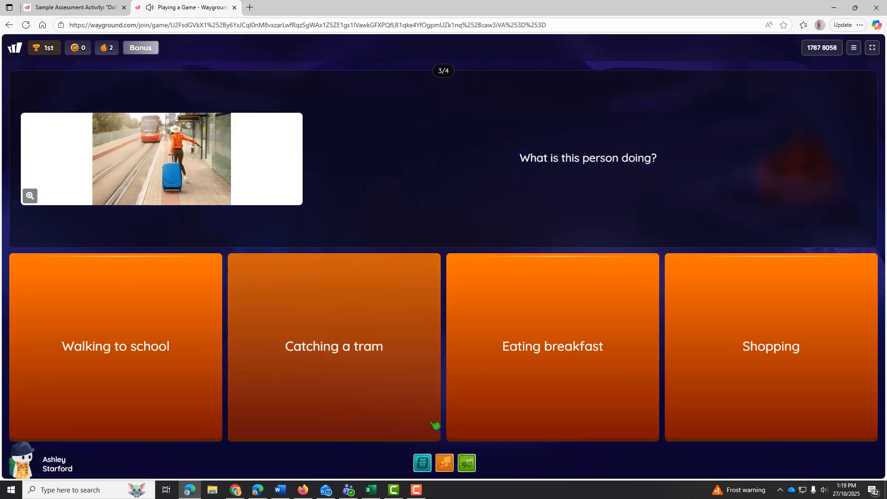
click(303, 371)
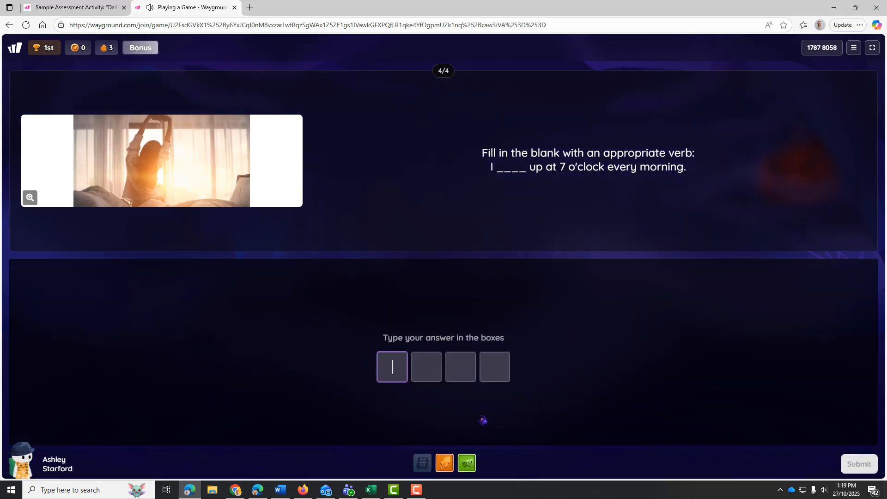
text(wake)
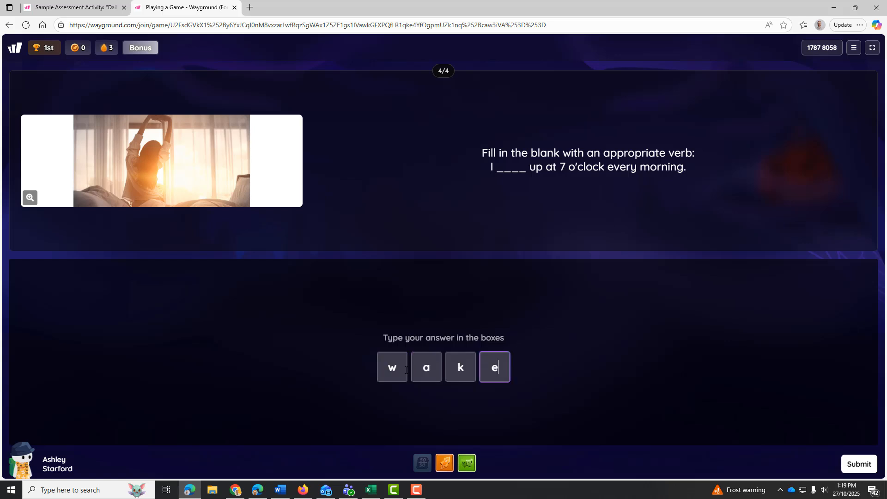
key(Return)
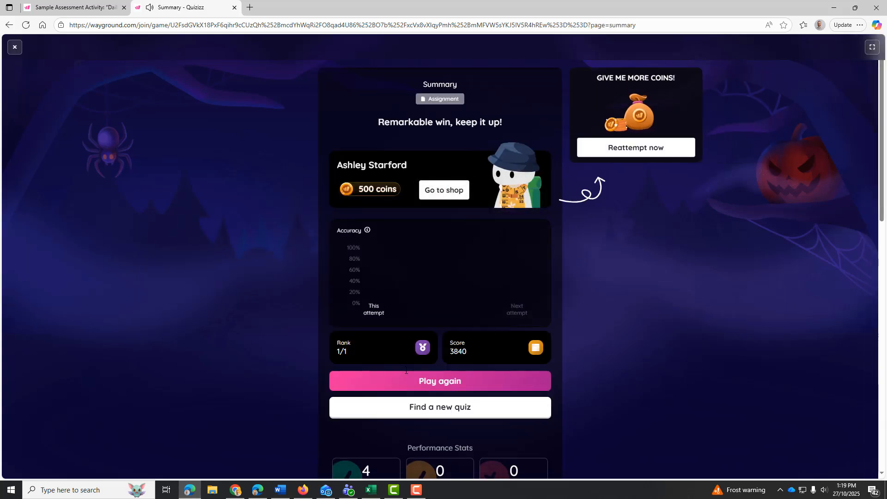
Look through the student's accuracy and performance summary, close it, and refresh the assignment report
mouse_move(374, 235)
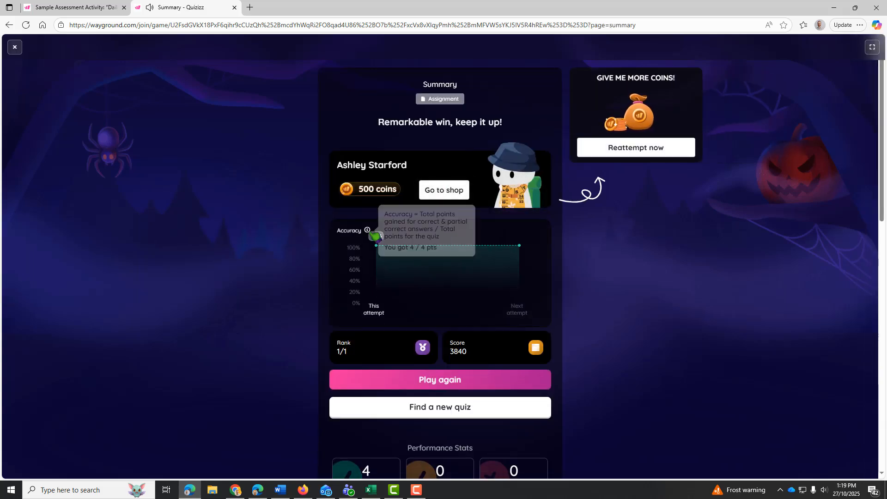
scroll(467, 264, down, 1)
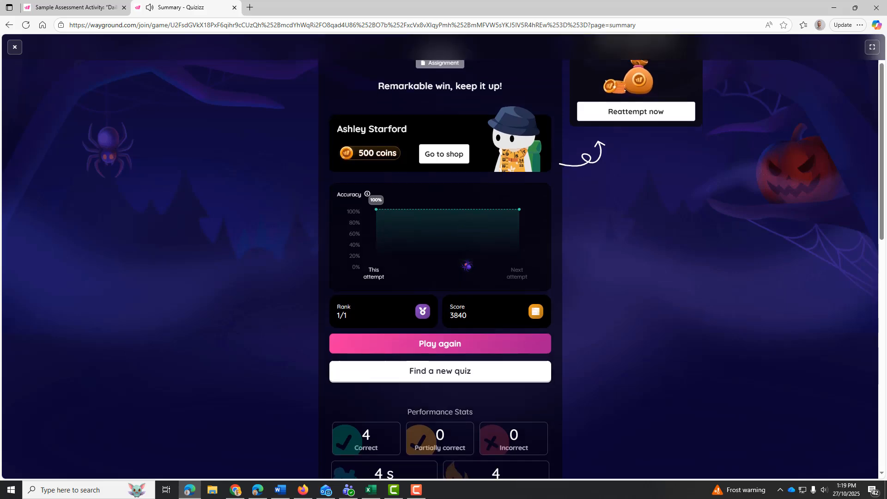
scroll(462, 267, down, 2)
scroll(462, 267, down, 3)
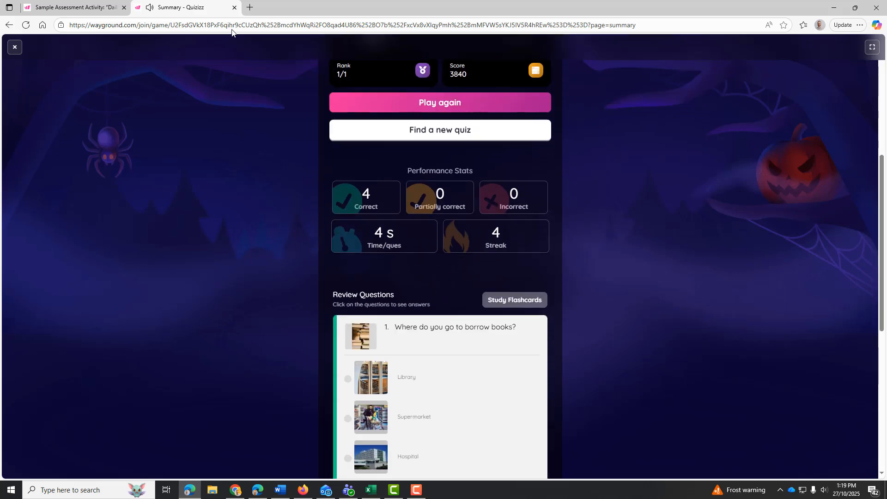
click(235, 7)
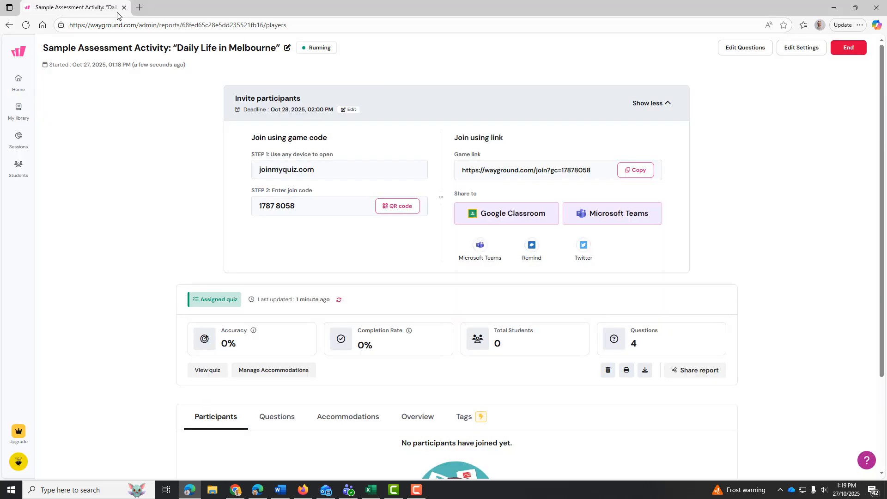
click(24, 26)
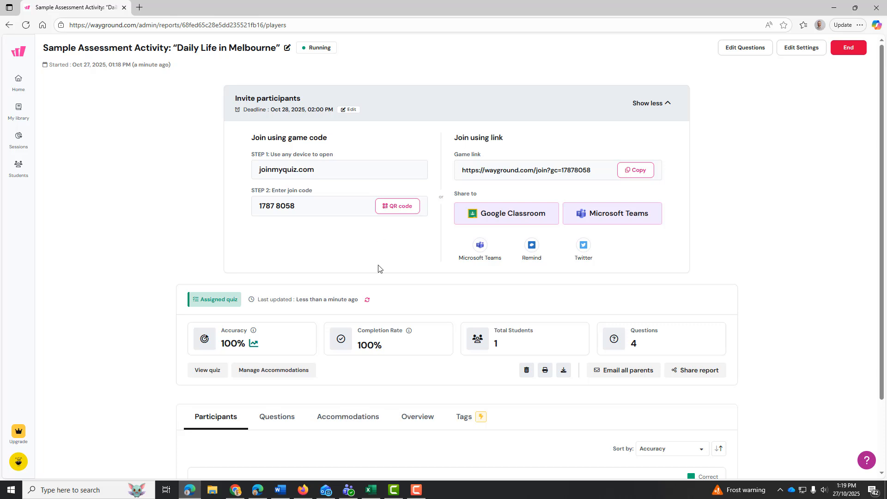
Review the summary figures in the assigned quiz report and download the report as a spreadsheet
scroll(300, 267, down, 2)
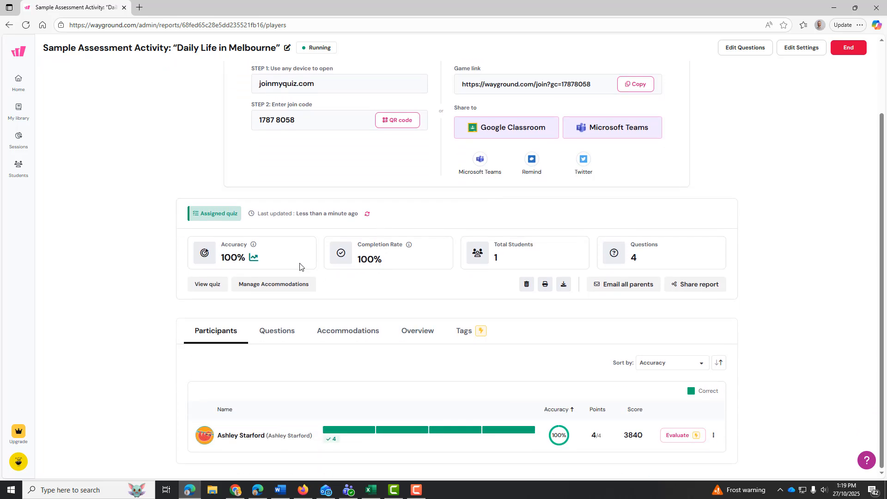
double_click(216, 216)
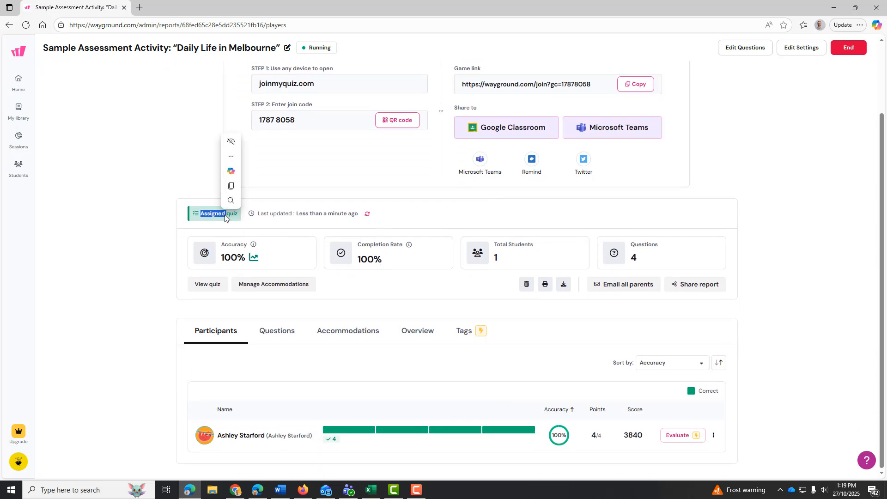
click(227, 216)
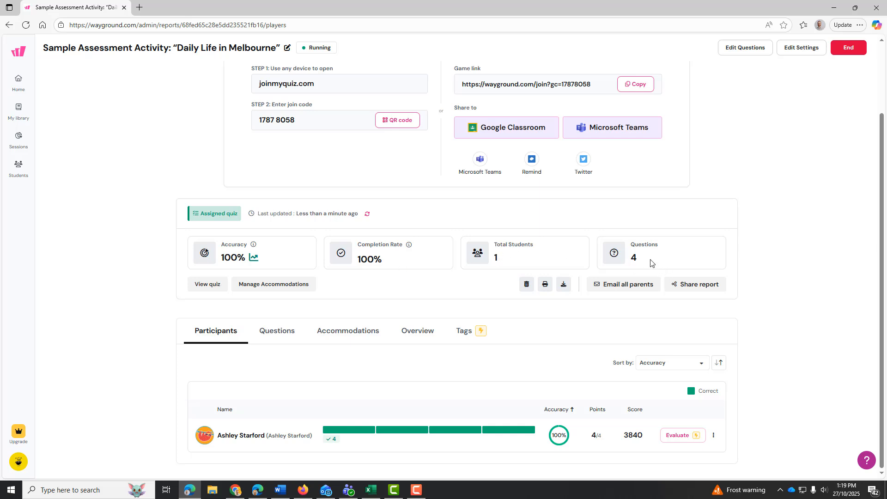
click(561, 289)
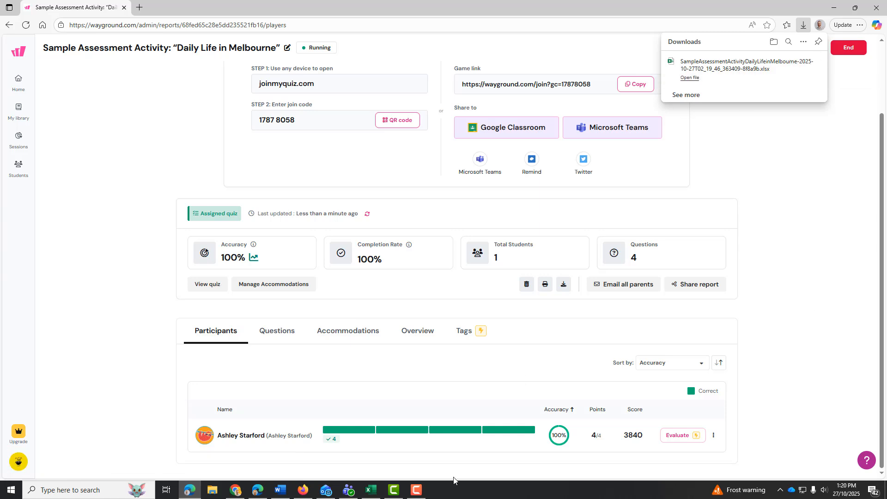
Switch to Excel, bring up the downloaded Daily Life in Melbourne report workbook, and enable editing
click(373, 493)
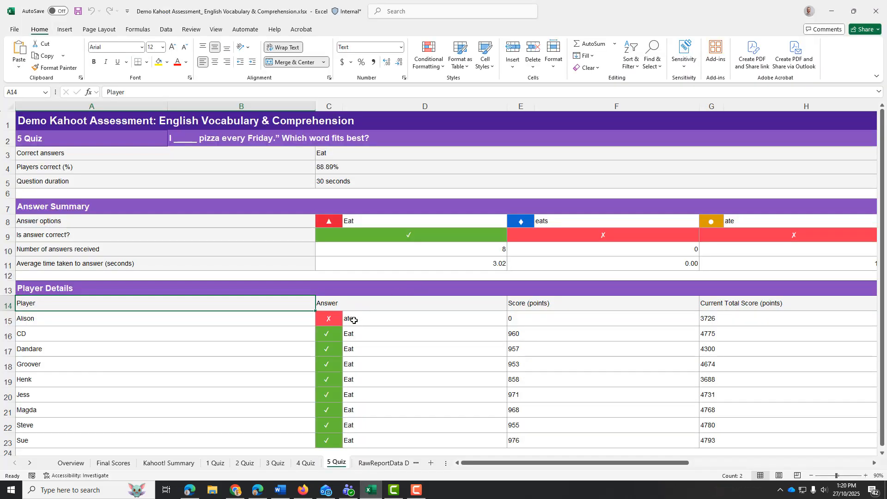
scroll(354, 321, down, 2)
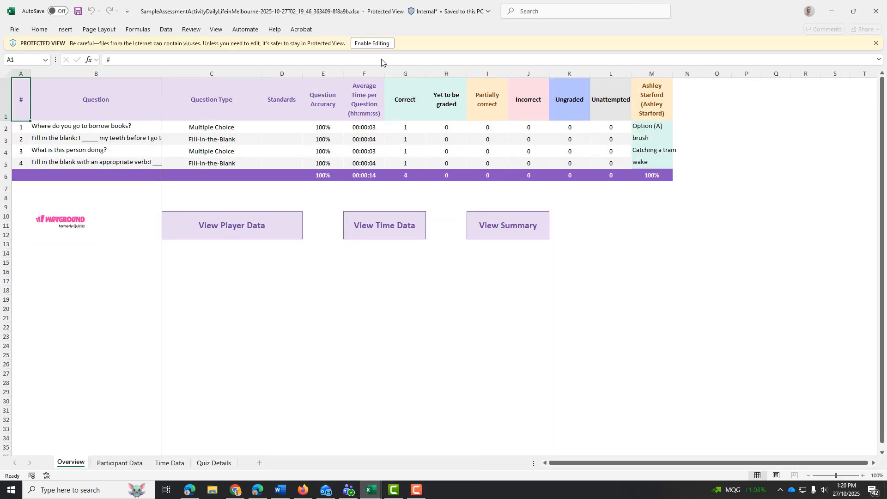
click(372, 43)
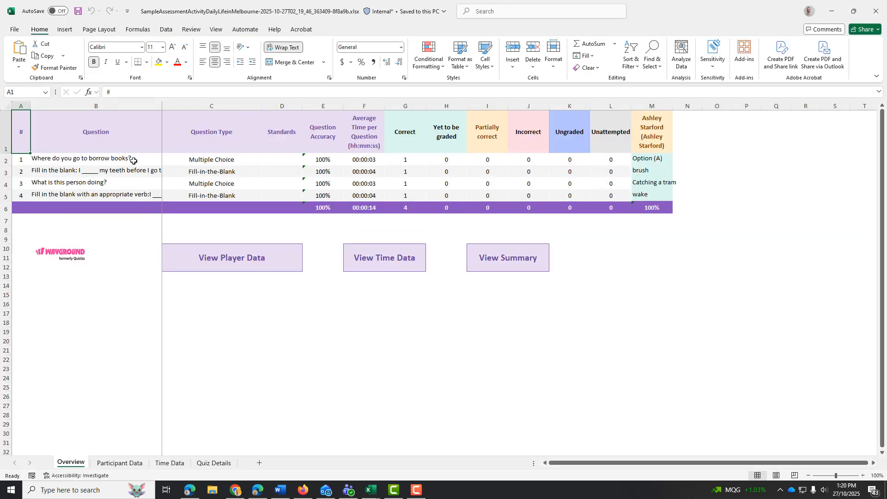
Examine the Overview sheet's questions, question types, accuracy, average times, correct counts and the student's answer column
click(133, 160)
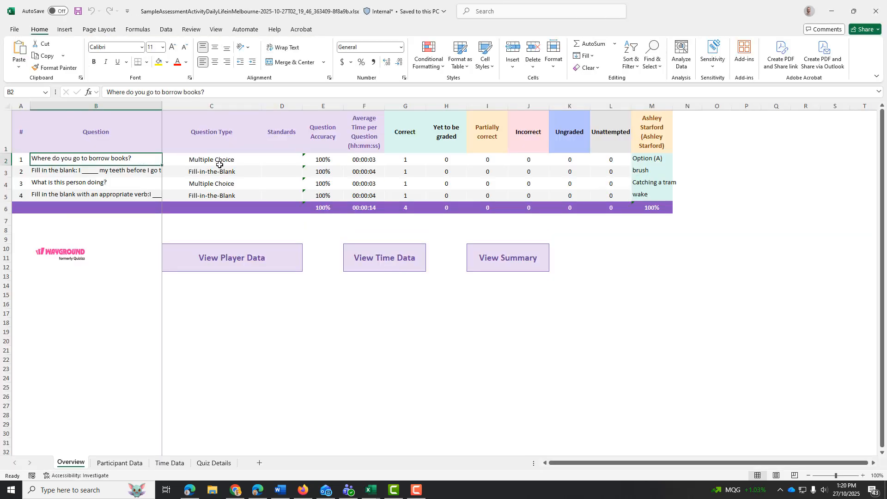
click(233, 166)
click(237, 185)
click(236, 195)
click(323, 171)
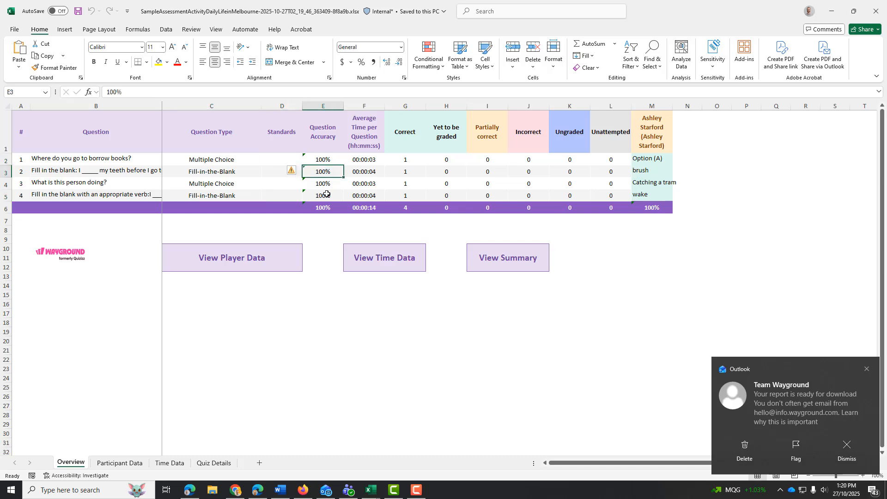
click(323, 196)
click(364, 159)
click(365, 195)
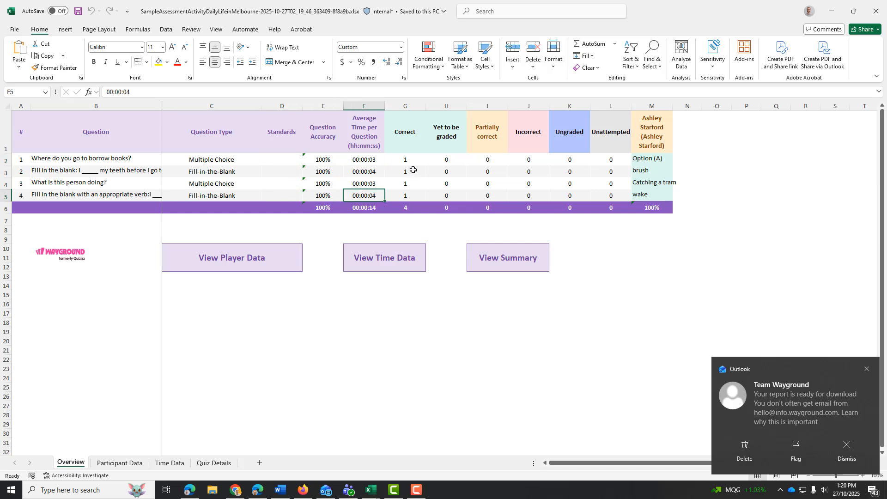
click(412, 160)
click(415, 195)
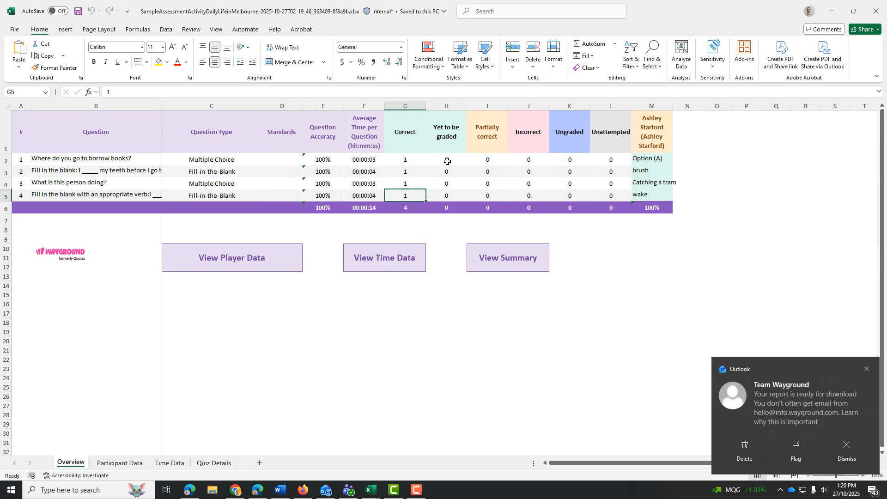
click(657, 117)
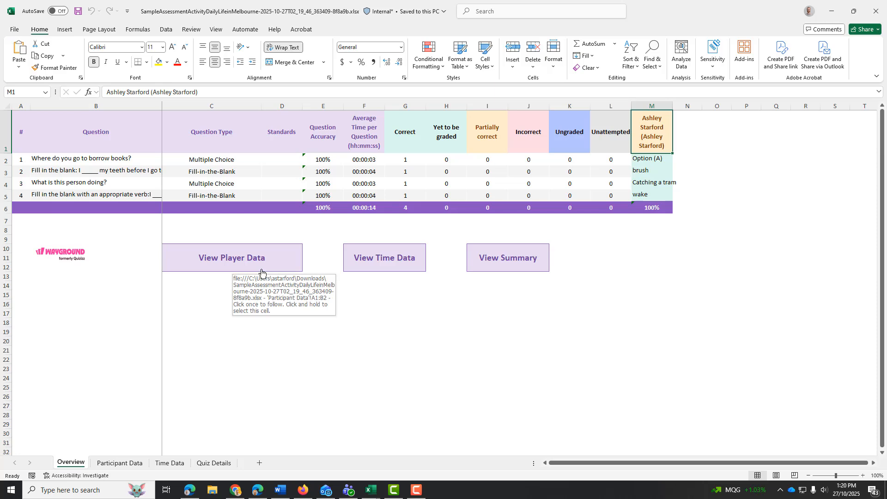
Close the downloaded report and the Demo Kahoot Assessment workbook without saving changes
click(875, 12)
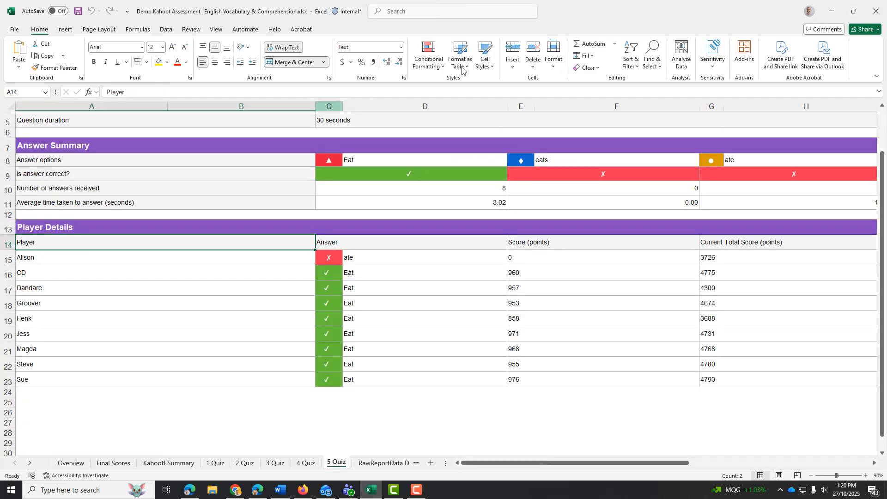
click(873, 14)
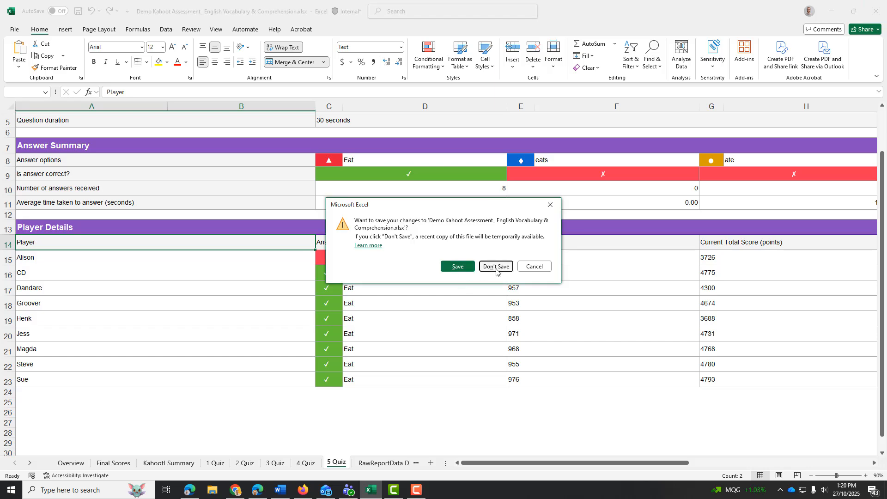
click(496, 267)
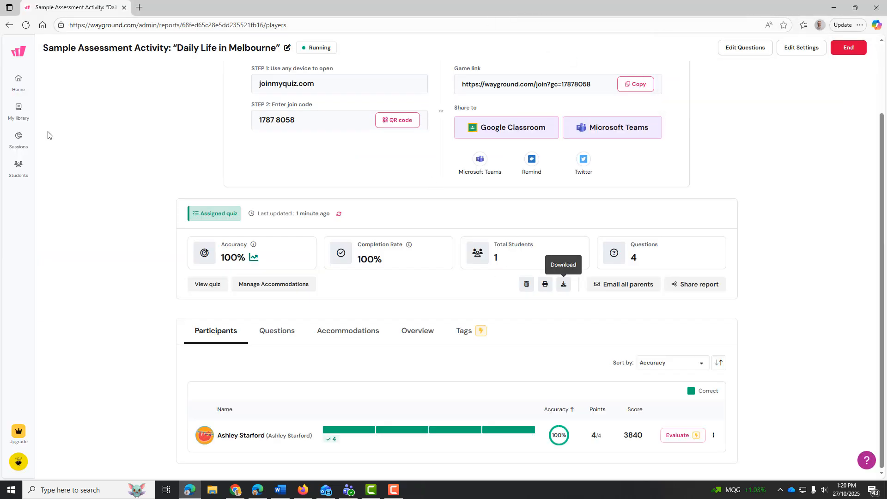
Open the "Daily Life in Melbourne" activity from the library, look through its details page, and return to the library
click(21, 112)
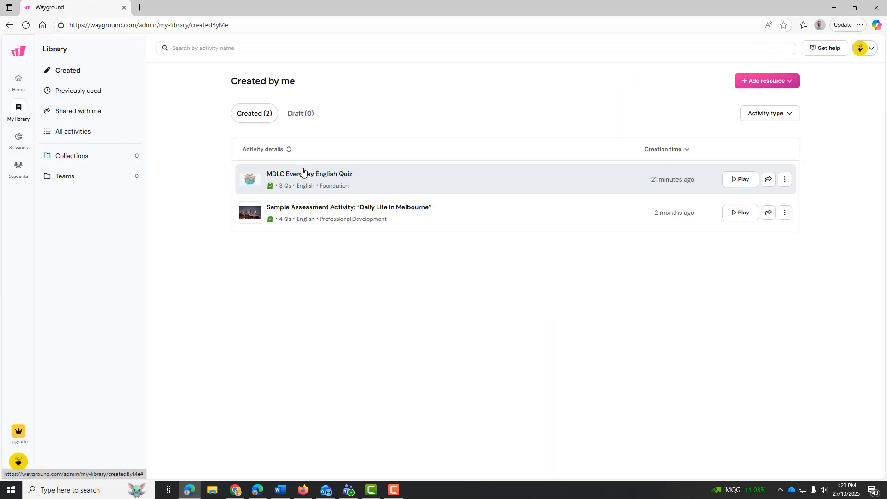
click(325, 219)
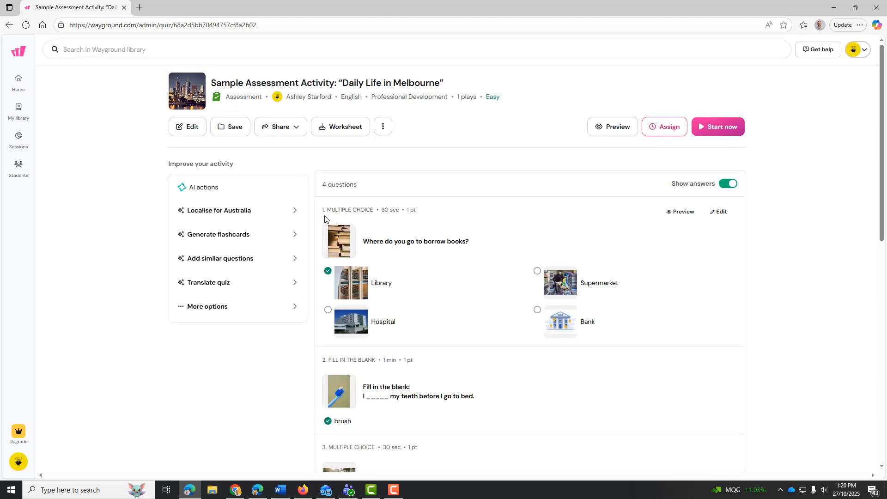
scroll(659, 231, down, 12)
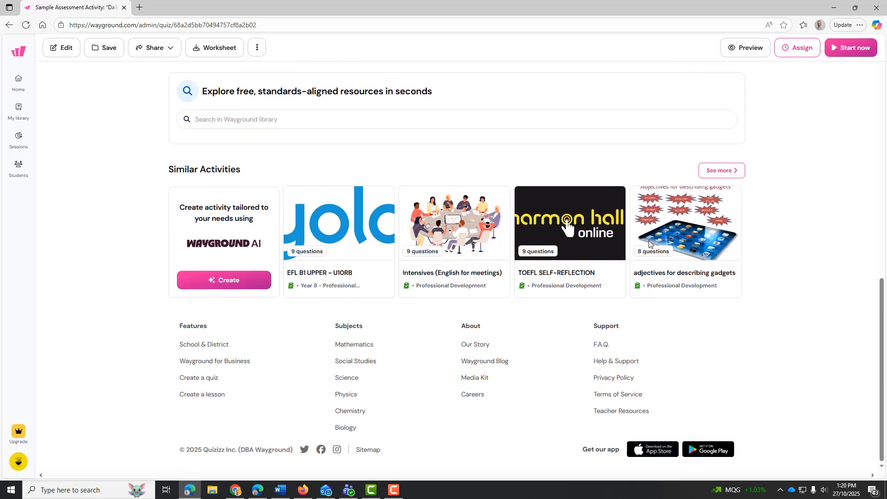
scroll(650, 244, up, 3)
scroll(649, 244, up, 10)
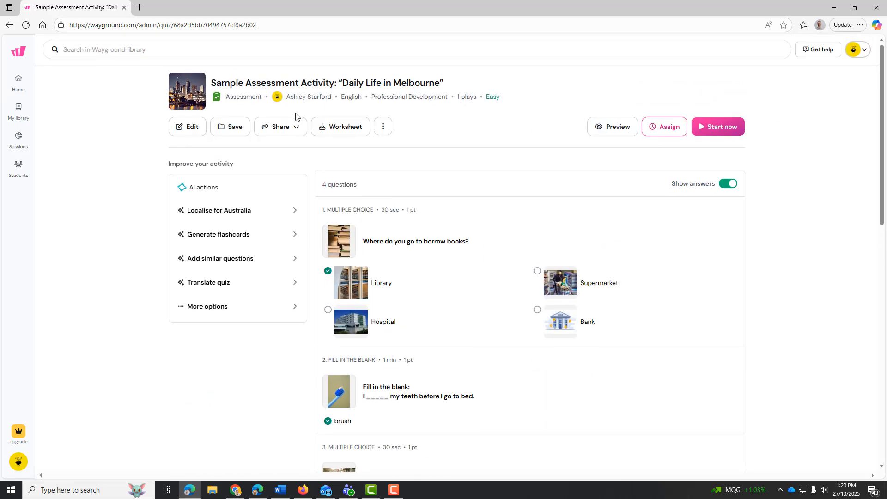
click(18, 110)
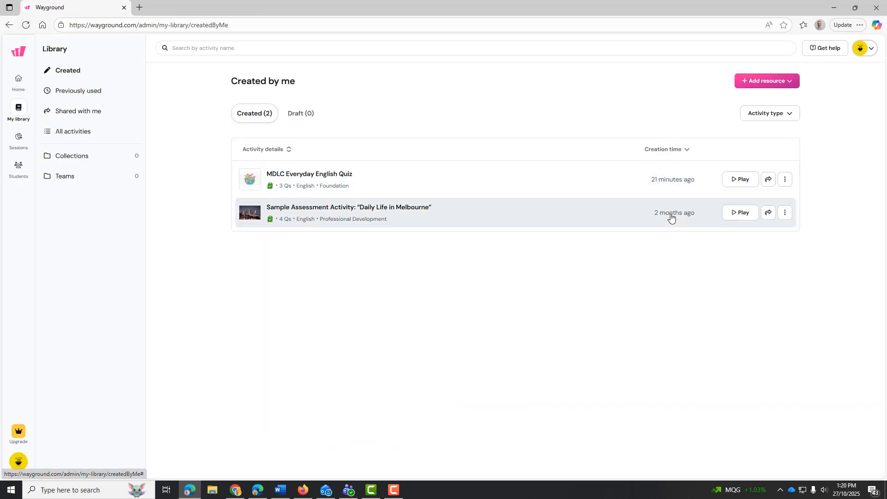